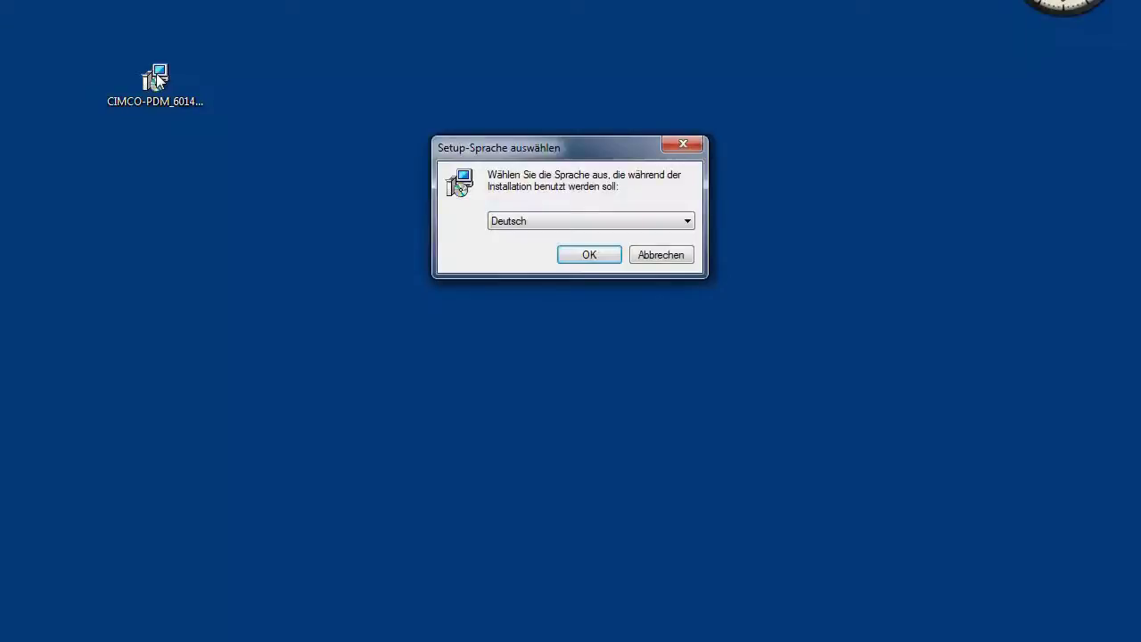
Pick English from the setup language list.
left_click(560, 223)
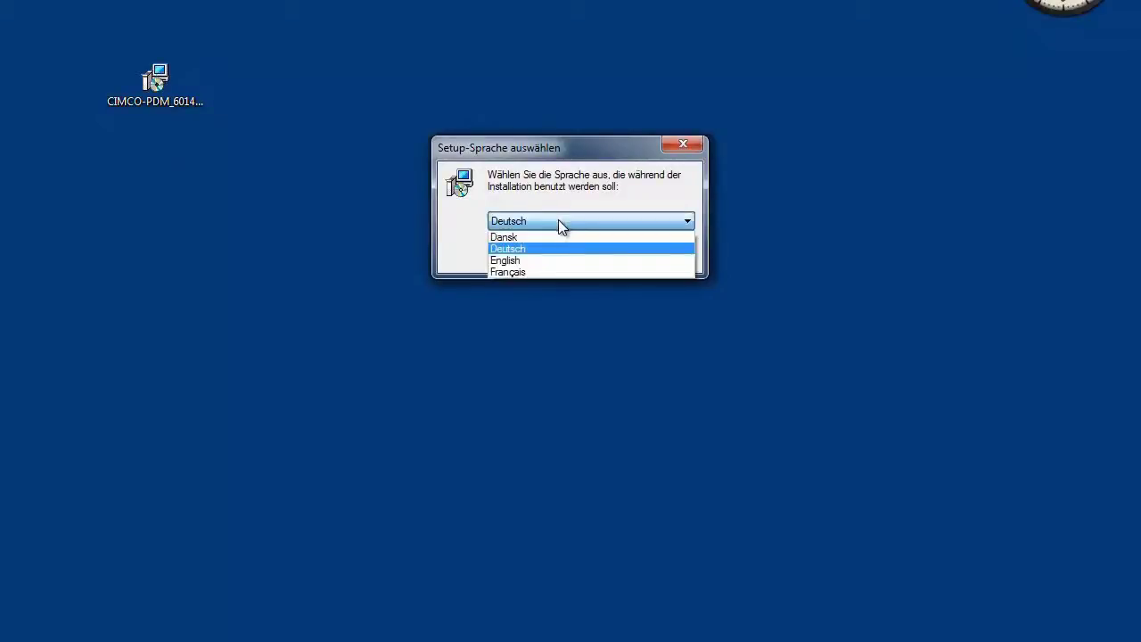
left_click(521, 260)
Install CIMCO PDM V6 to C:\CIMCO as a Full installation with Start Menu folder CIMCO V6.
left_click(579, 261)
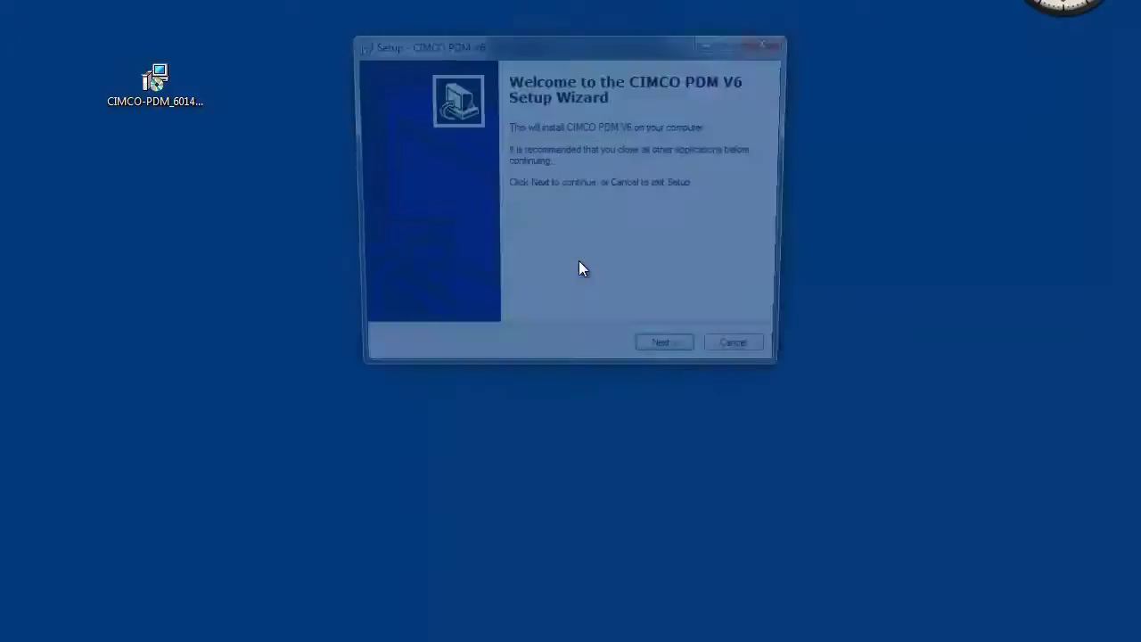
left_click(664, 358)
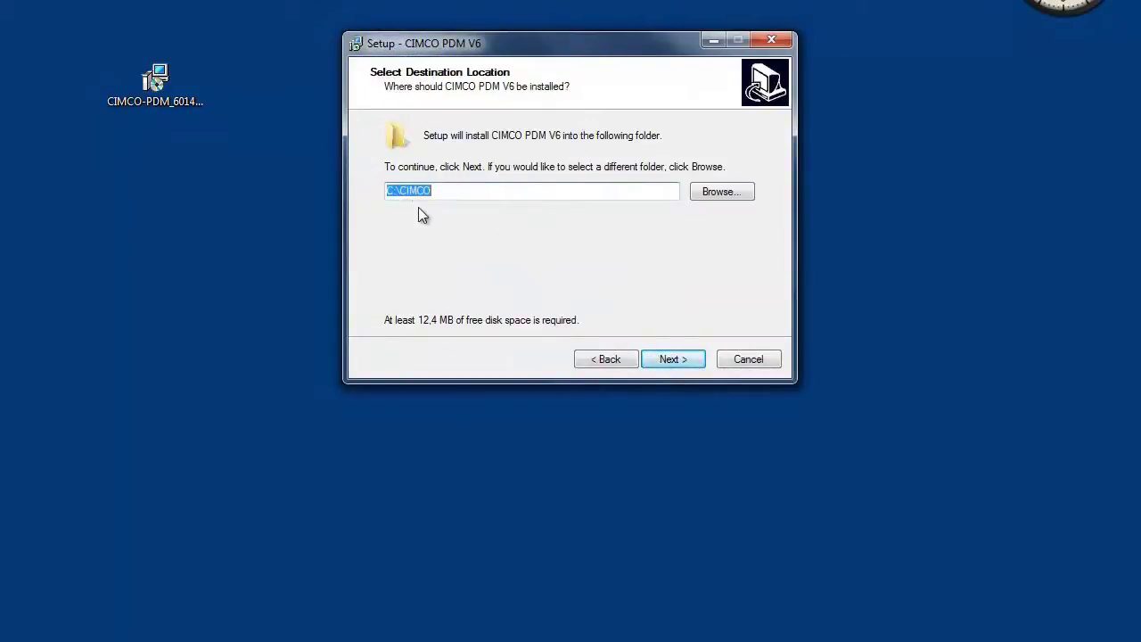
left_click(661, 358)
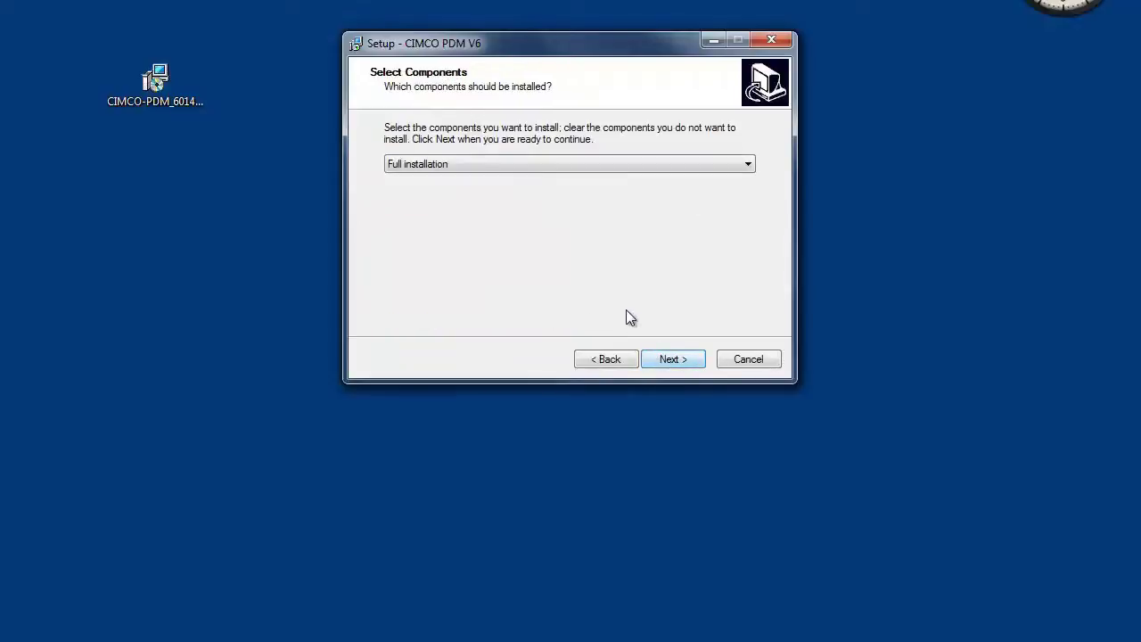
left_click(552, 165)
left_click(552, 164)
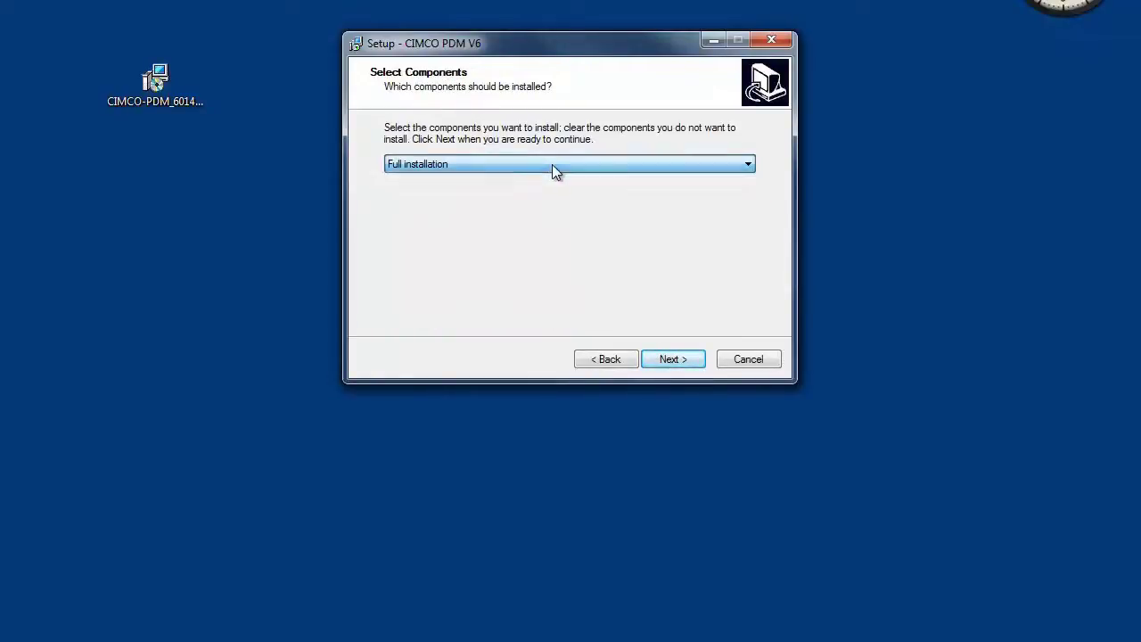
left_click(672, 359)
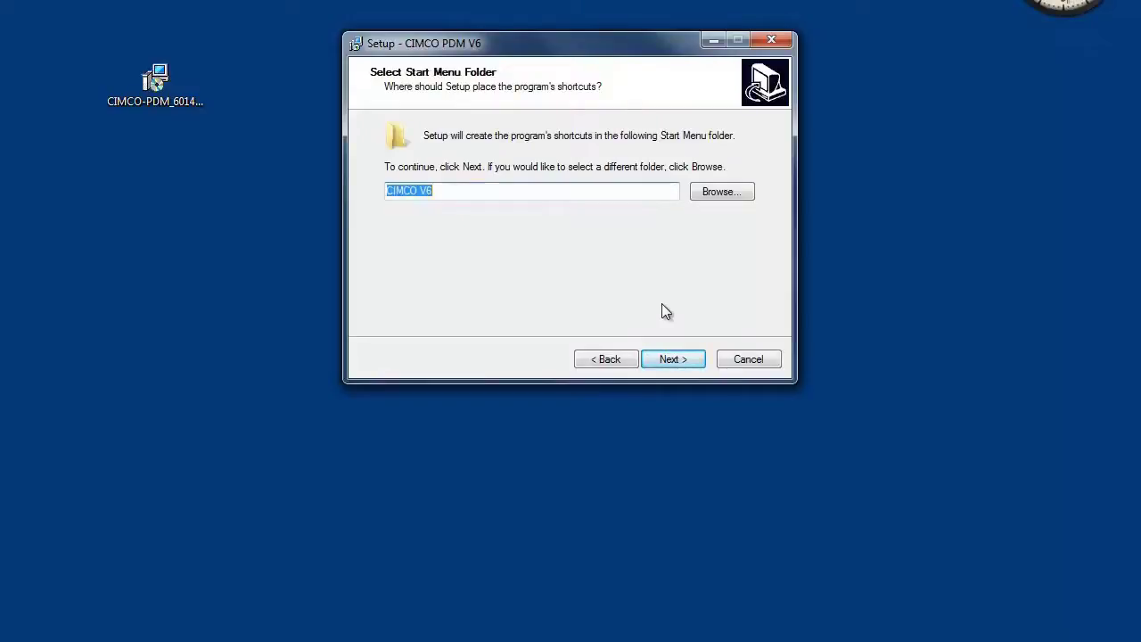
left_click(670, 359)
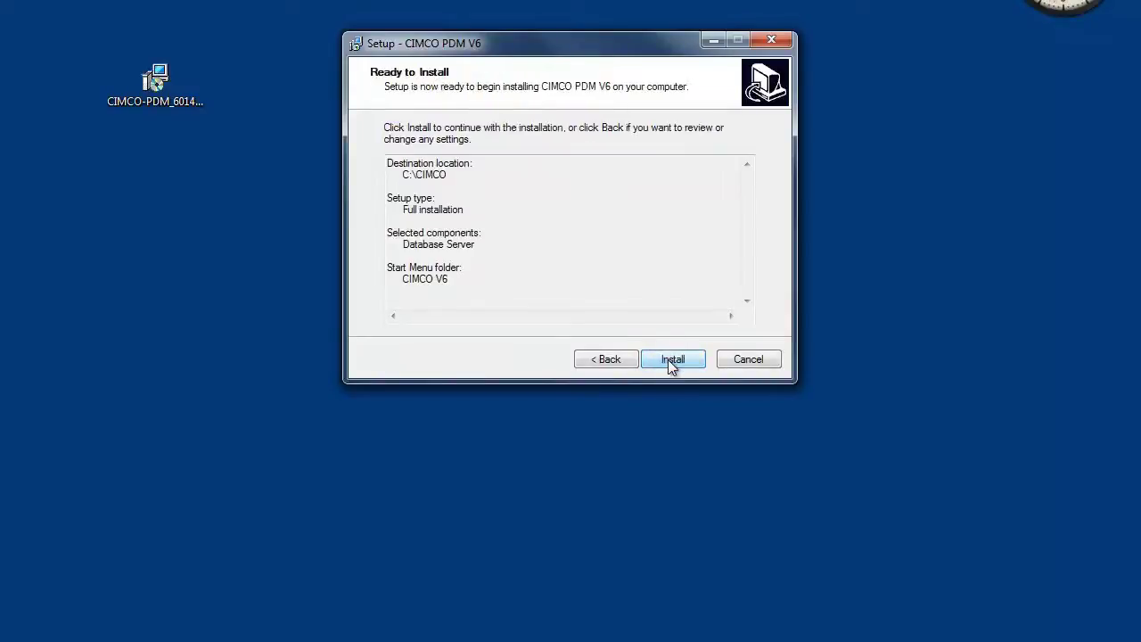
left_click(669, 360)
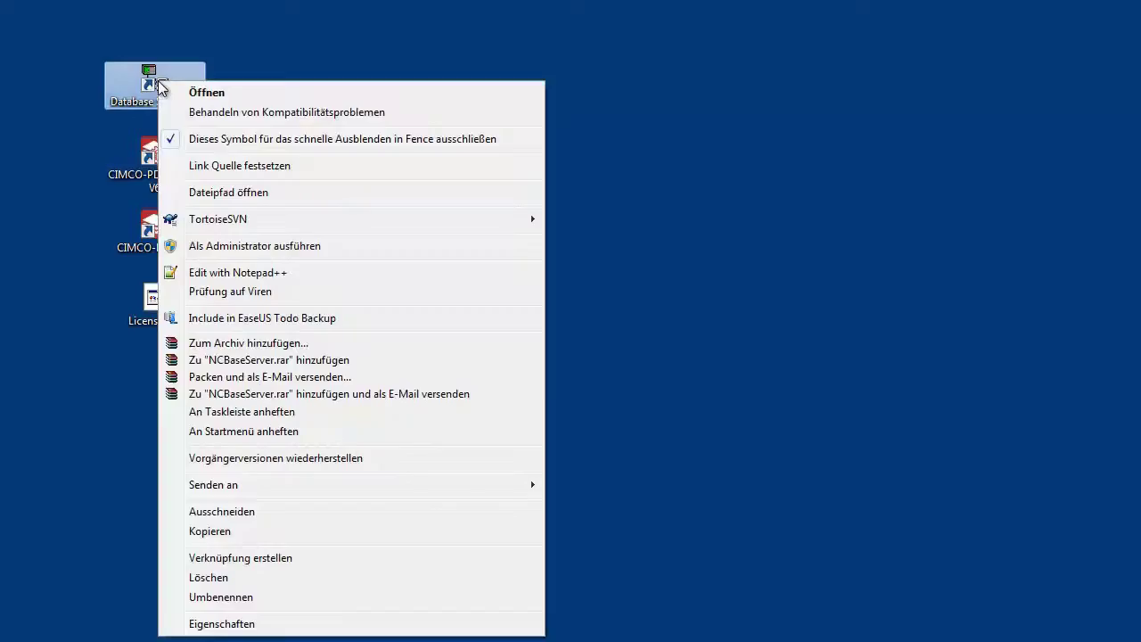
Start the Database Server service as administrator, declining the sample database, then close it.
left_click(265, 246)
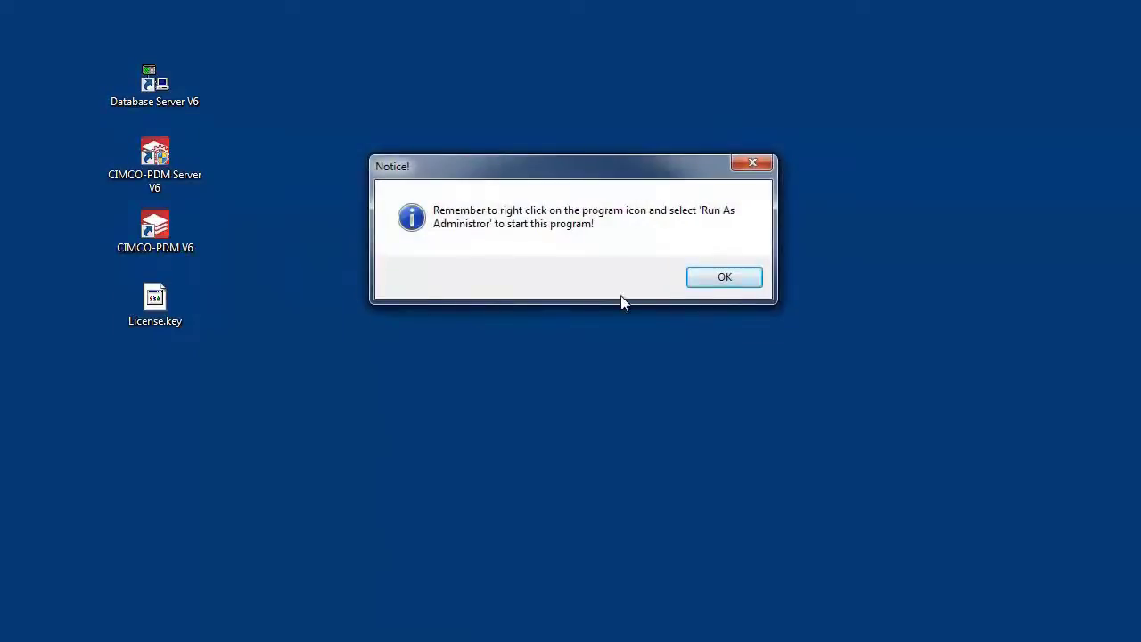
left_click(742, 279)
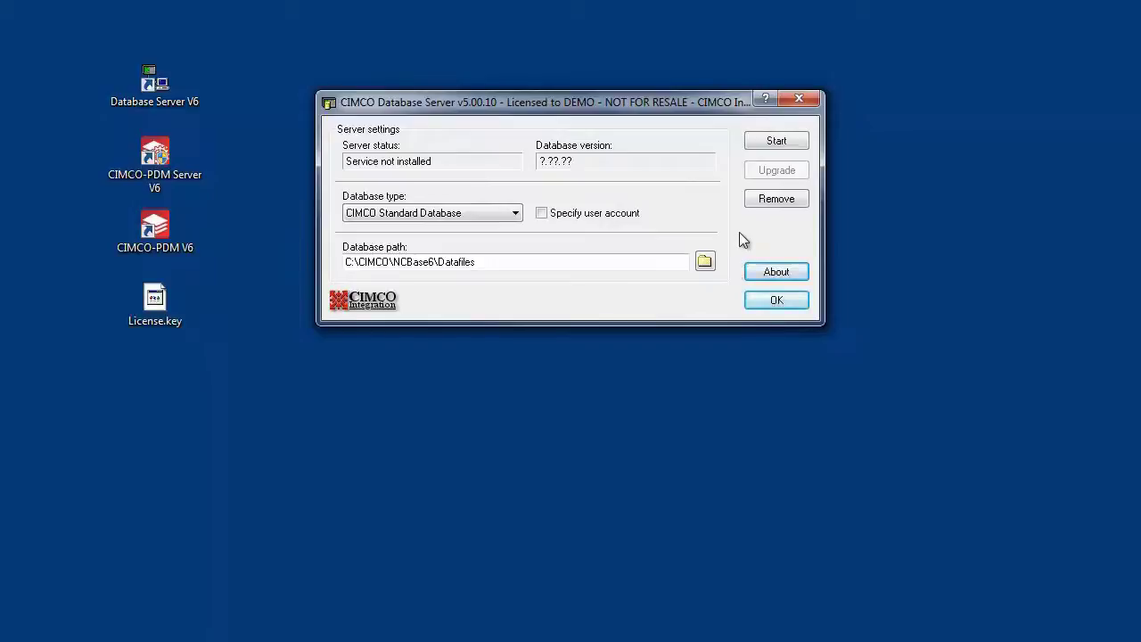
left_click(780, 141)
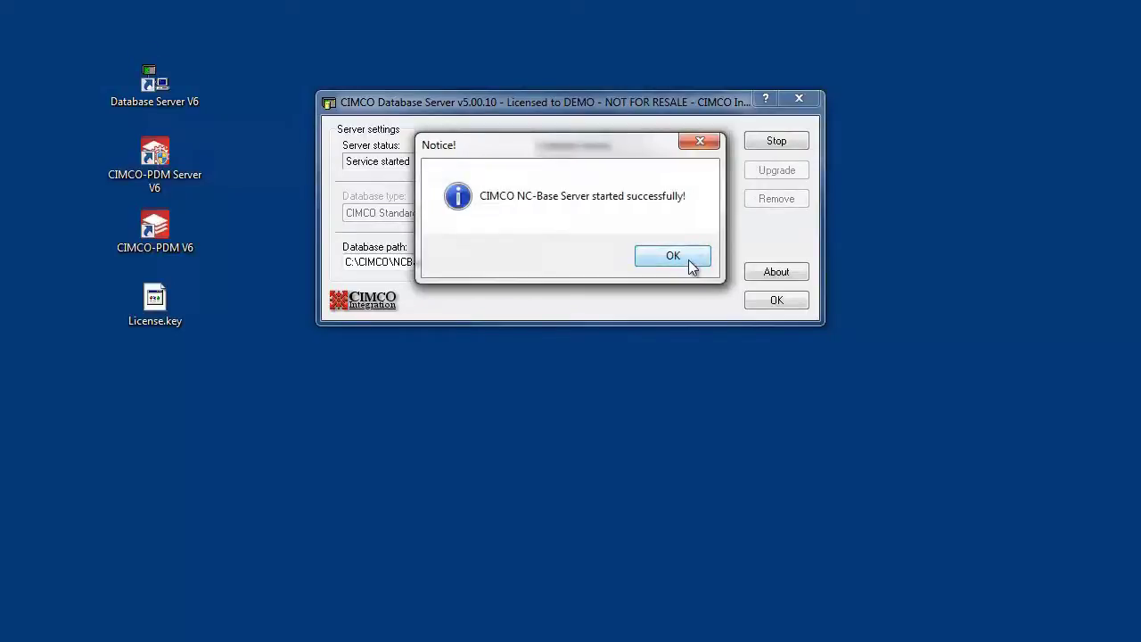
left_click(673, 255)
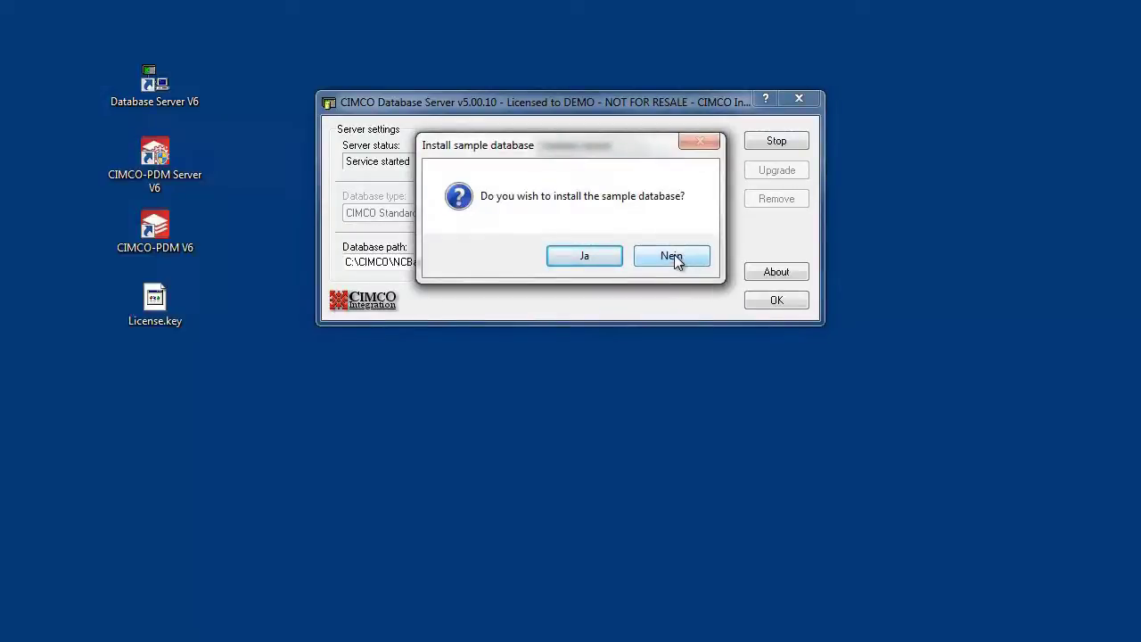
left_click(675, 255)
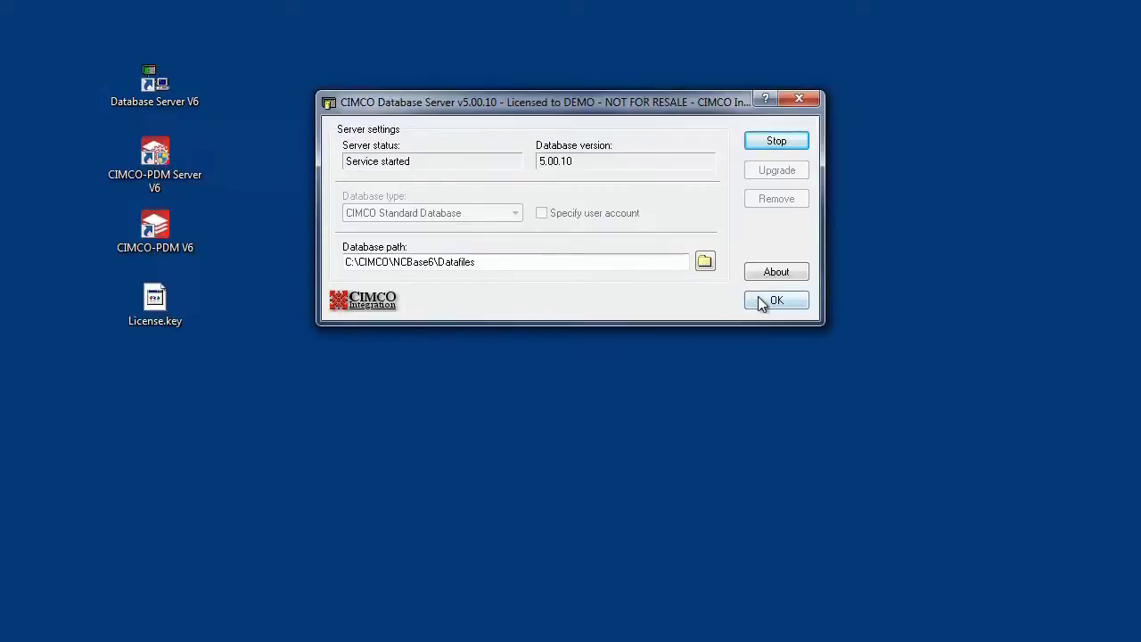
left_click(774, 300)
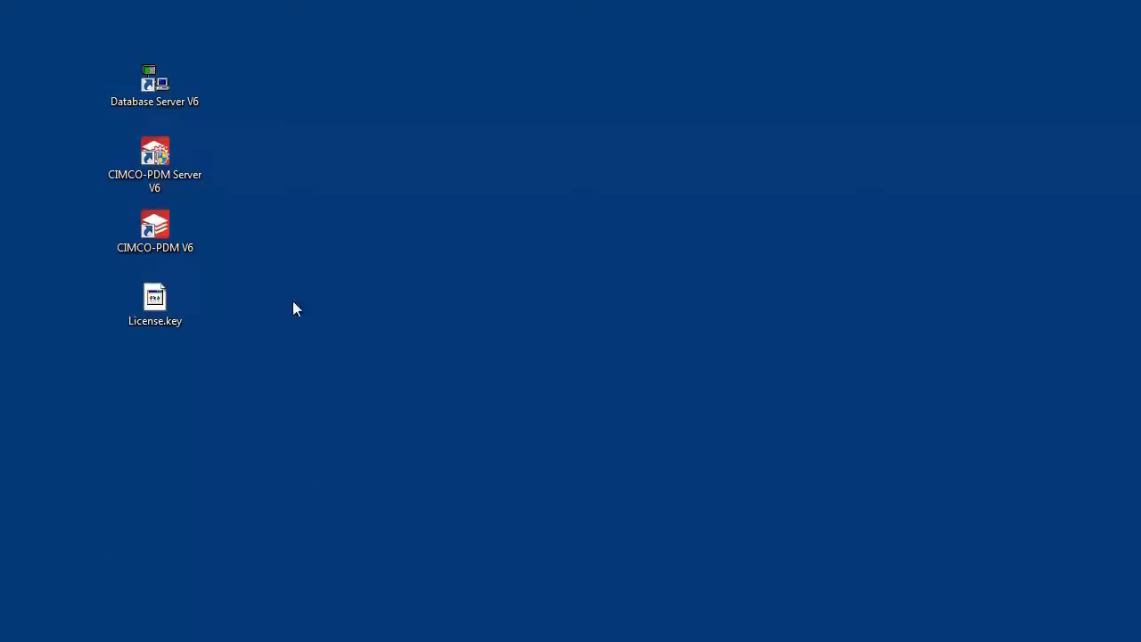
Launch CIMCO-PDM Server V6 and load License.key from the Desktop as its licence.
double_click(157, 164)
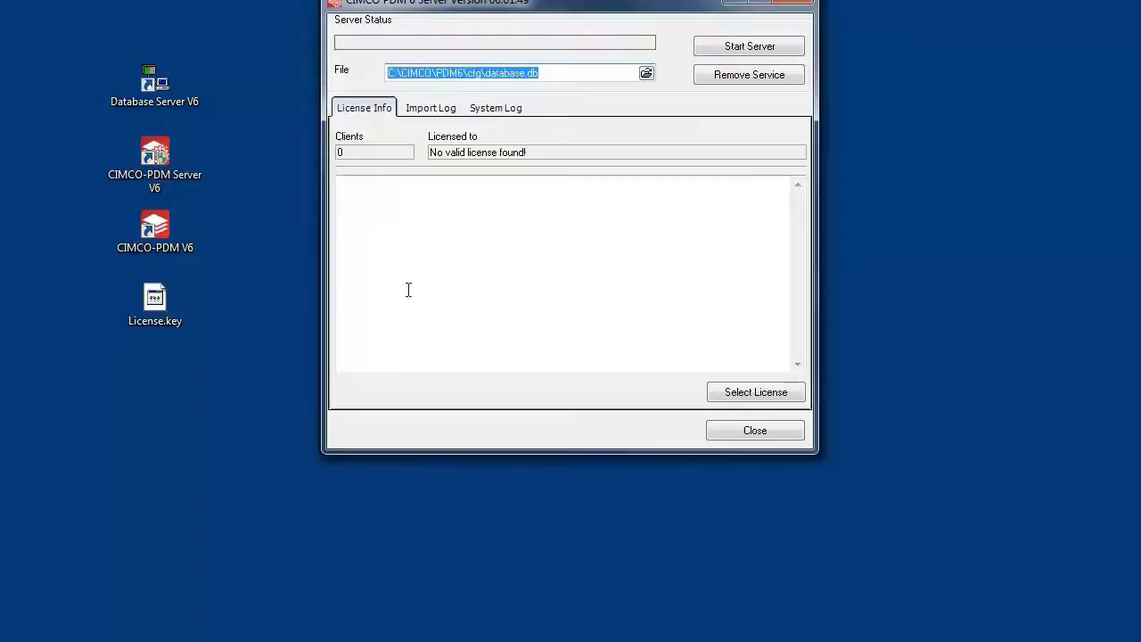
left_click(756, 394)
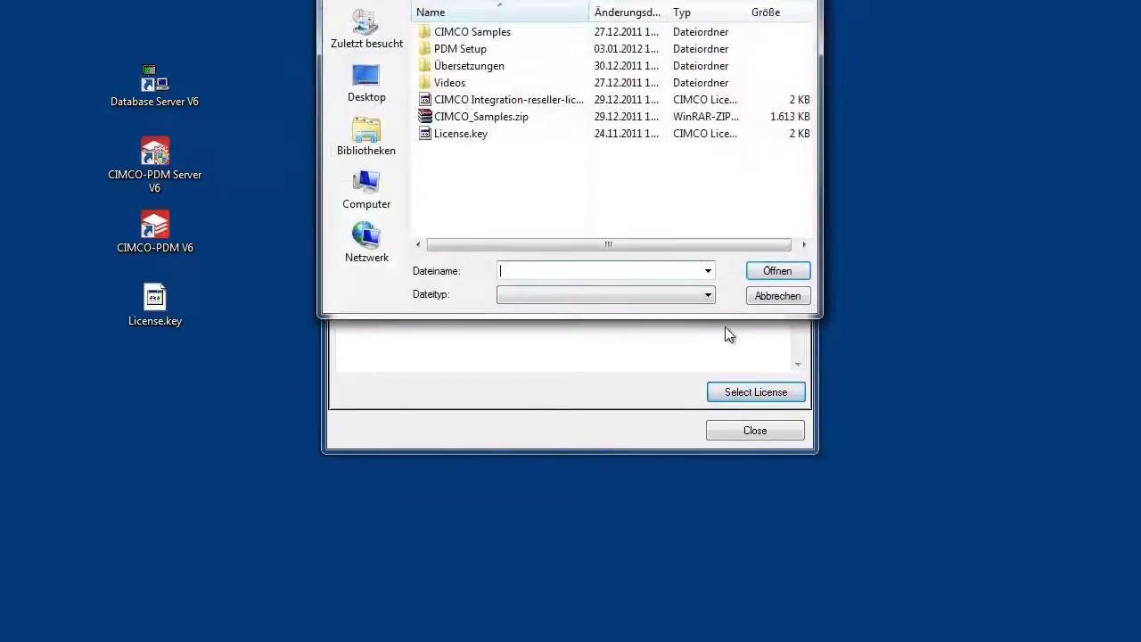
left_click(366, 82)
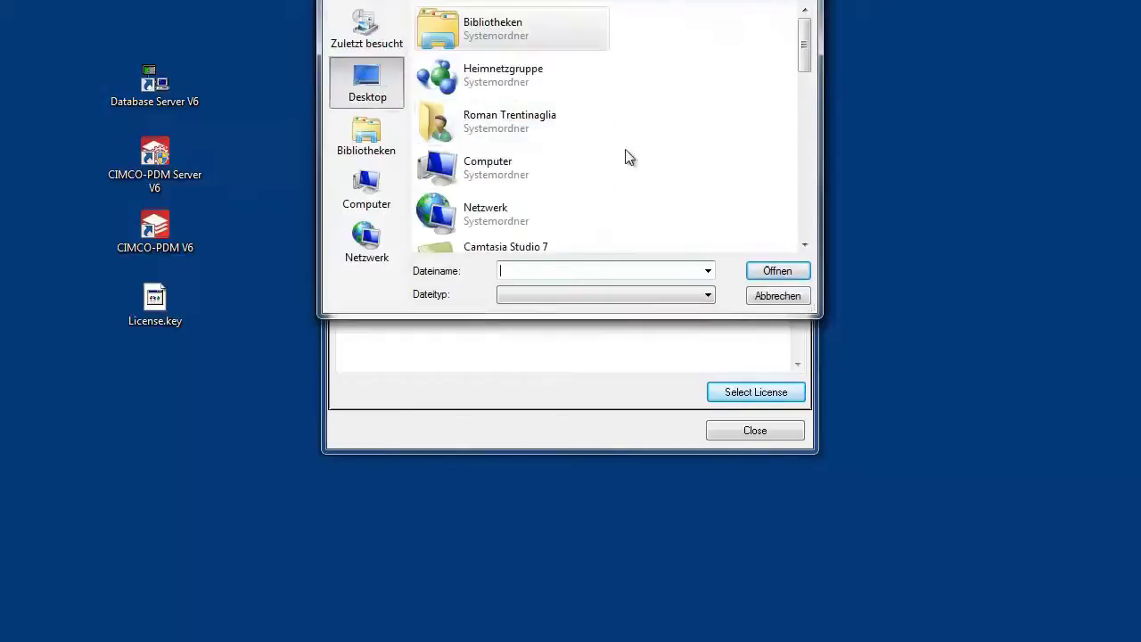
left_click_drag(804, 45, 818, 254)
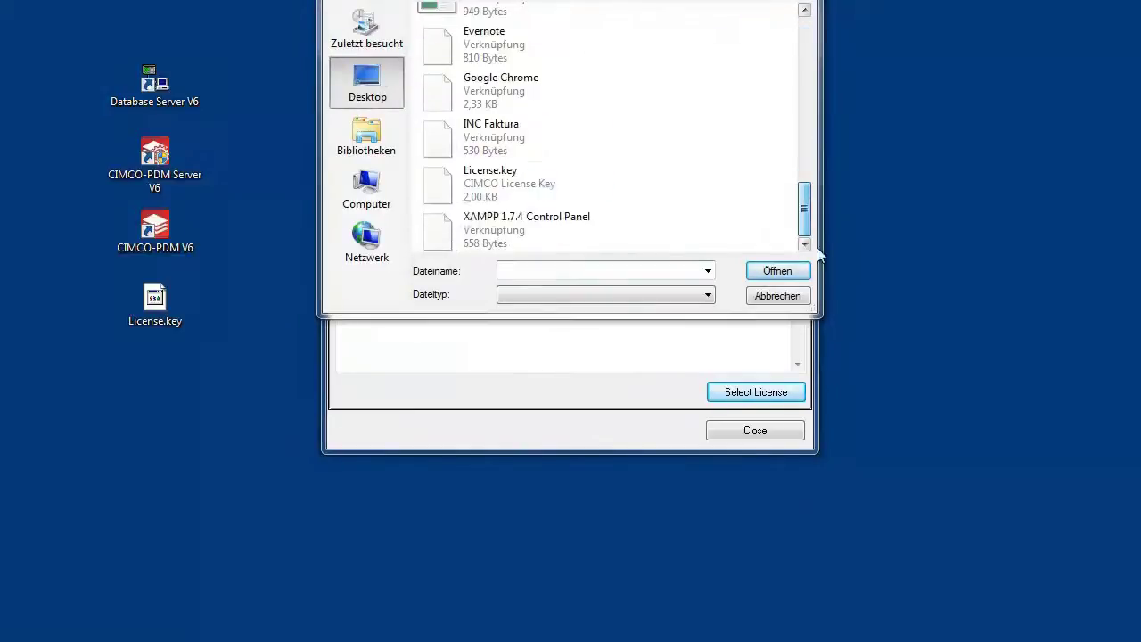
left_click(510, 187)
left_click(778, 271)
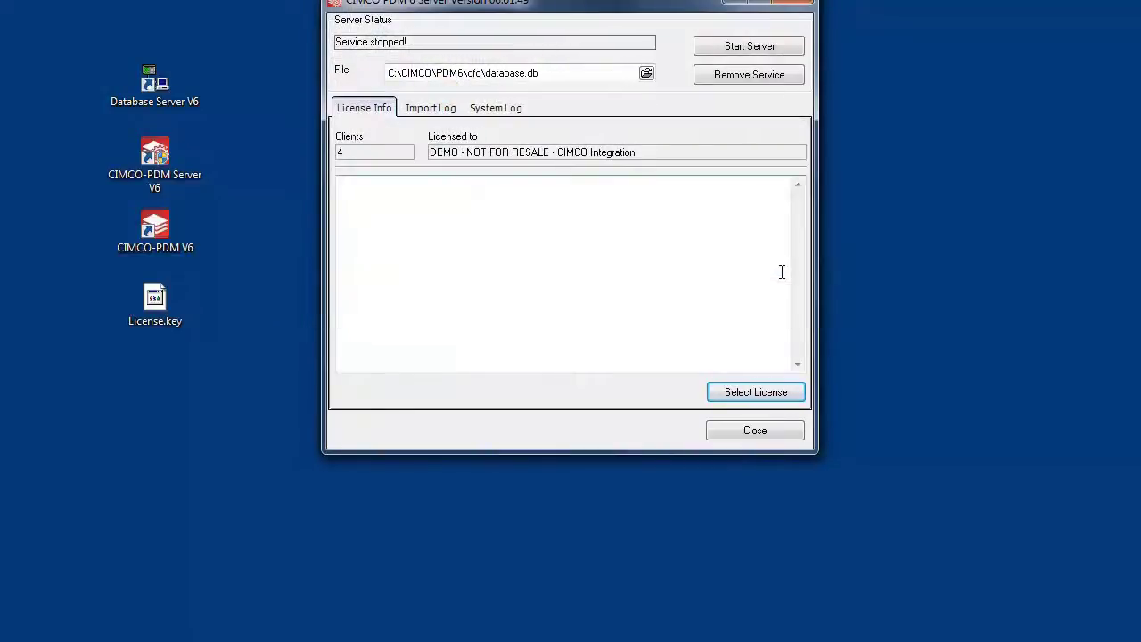
Start the PDM server after the database update, then close the server window.
left_click(738, 52)
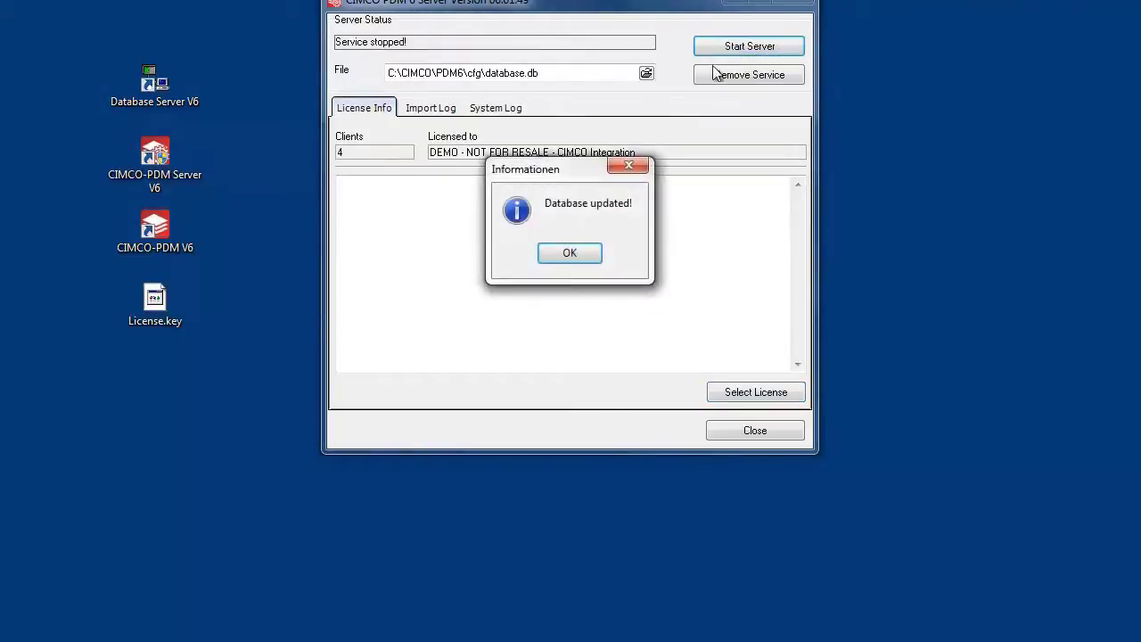
left_click(583, 257)
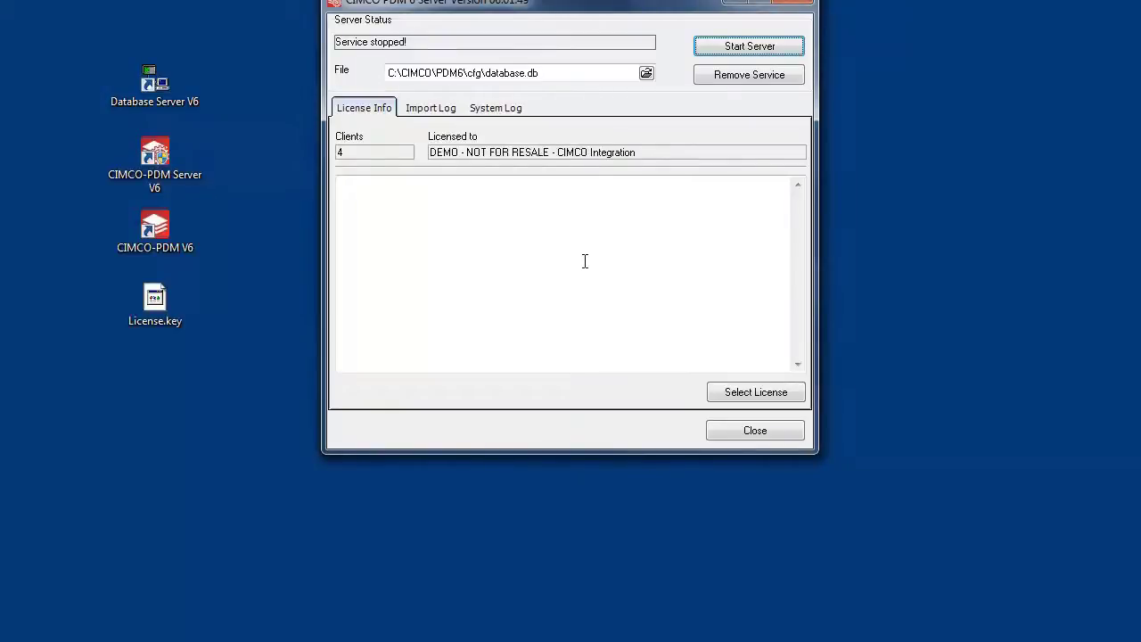
key("Return")
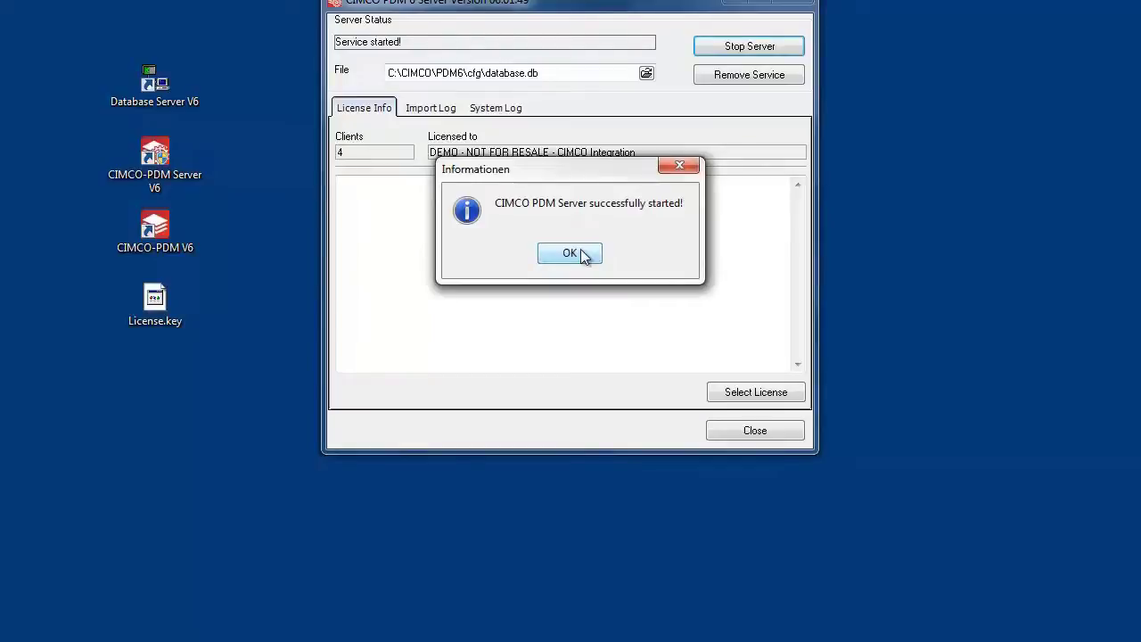
left_click(583, 252)
left_click(747, 433)
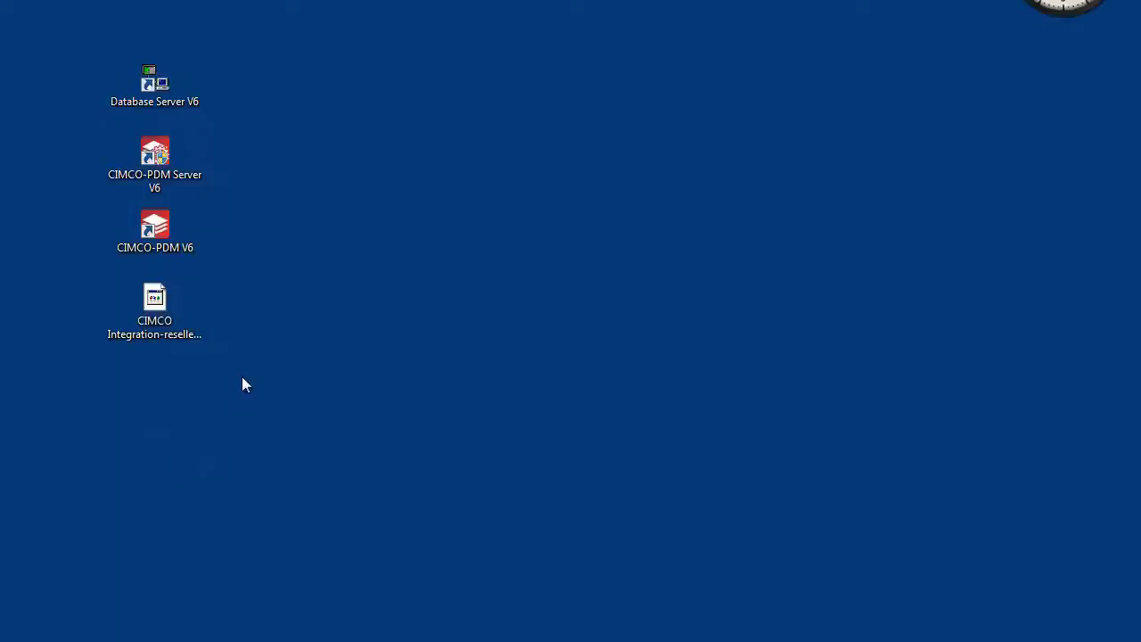
Launch the CIMCO-PDM V6 client and log on to the Explorer as ADMIN.
double_click(166, 239)
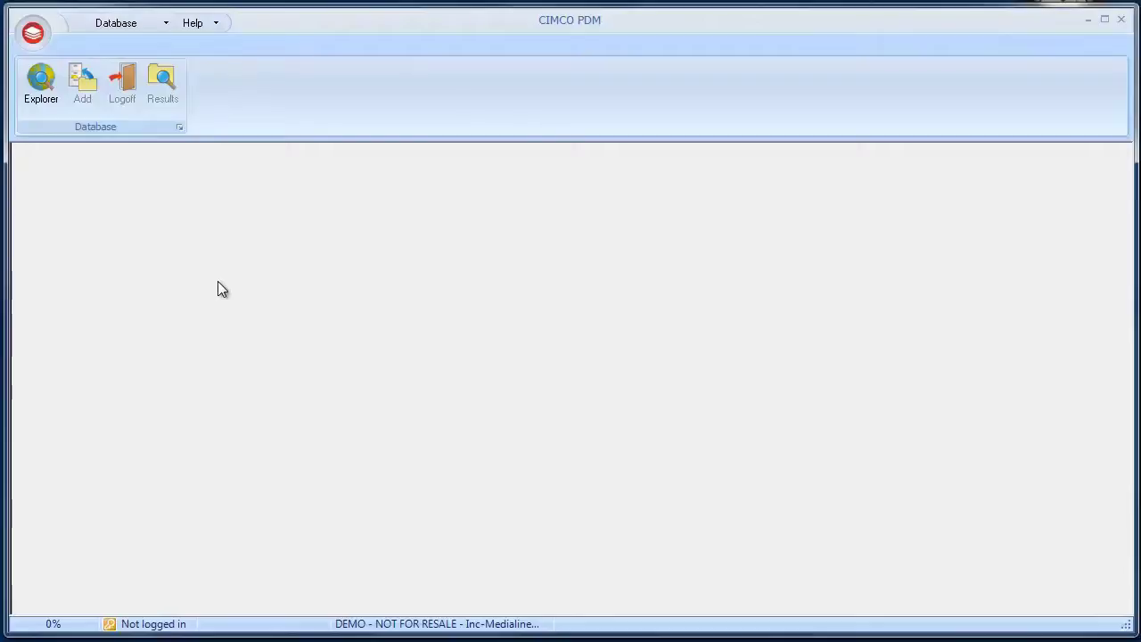
left_click(43, 94)
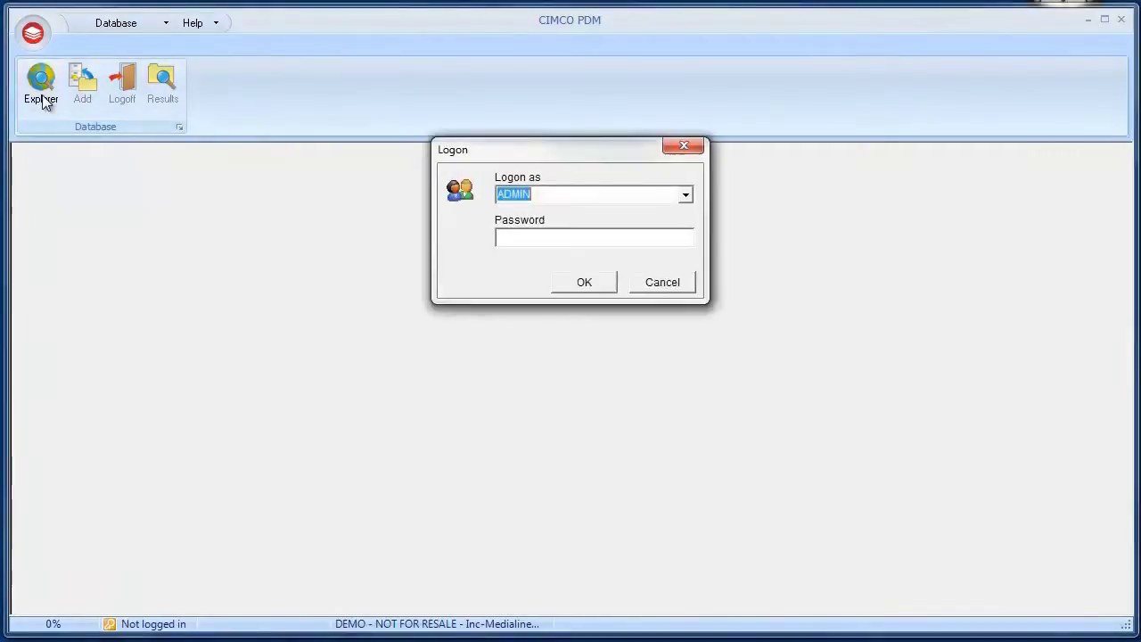
left_click(581, 283)
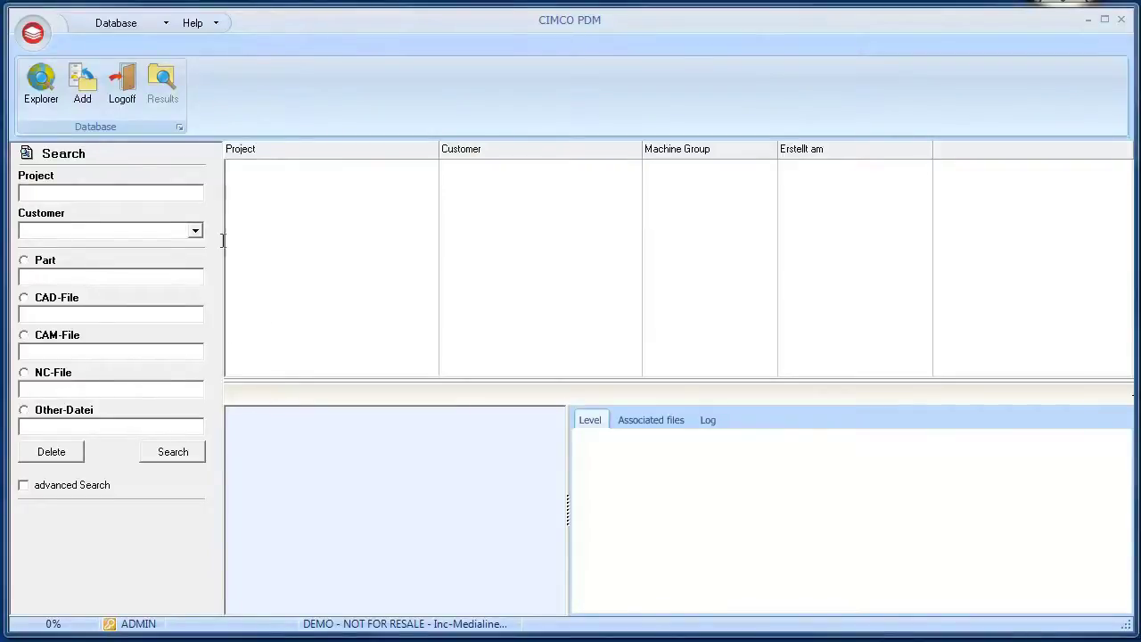
Create the new project 470012-30.
left_click(82, 90)
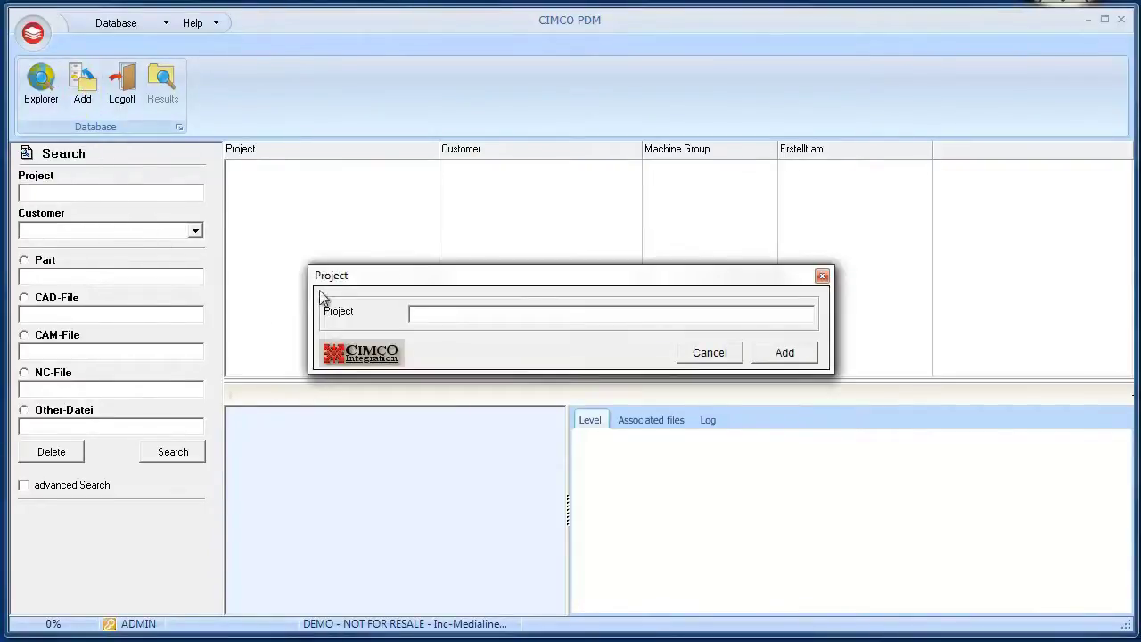
type("470012-30")
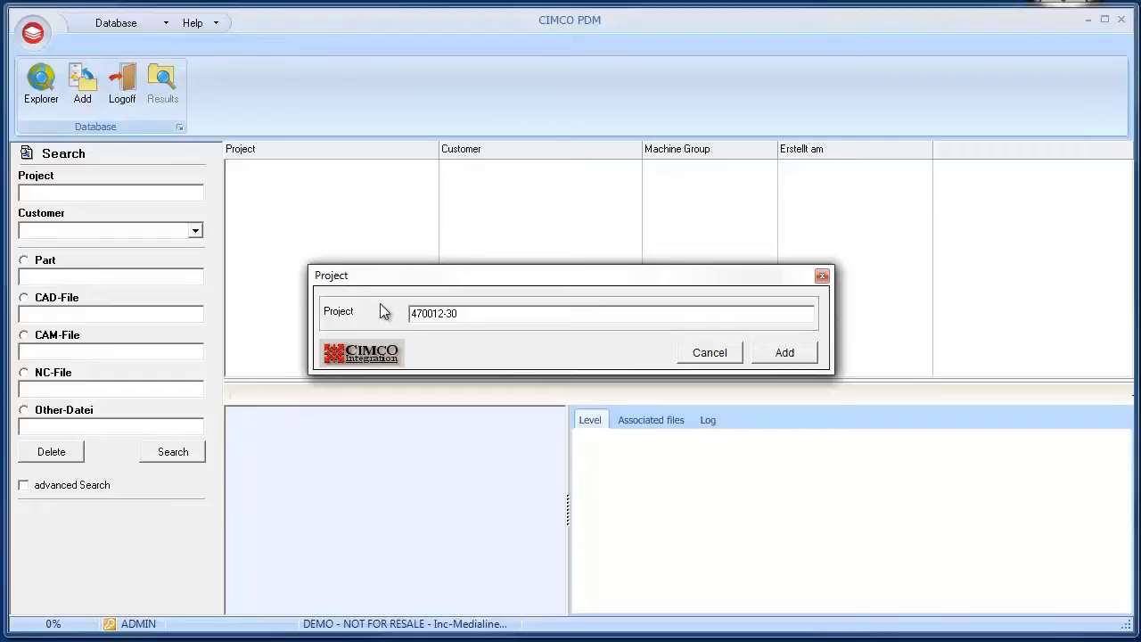
left_click(793, 352)
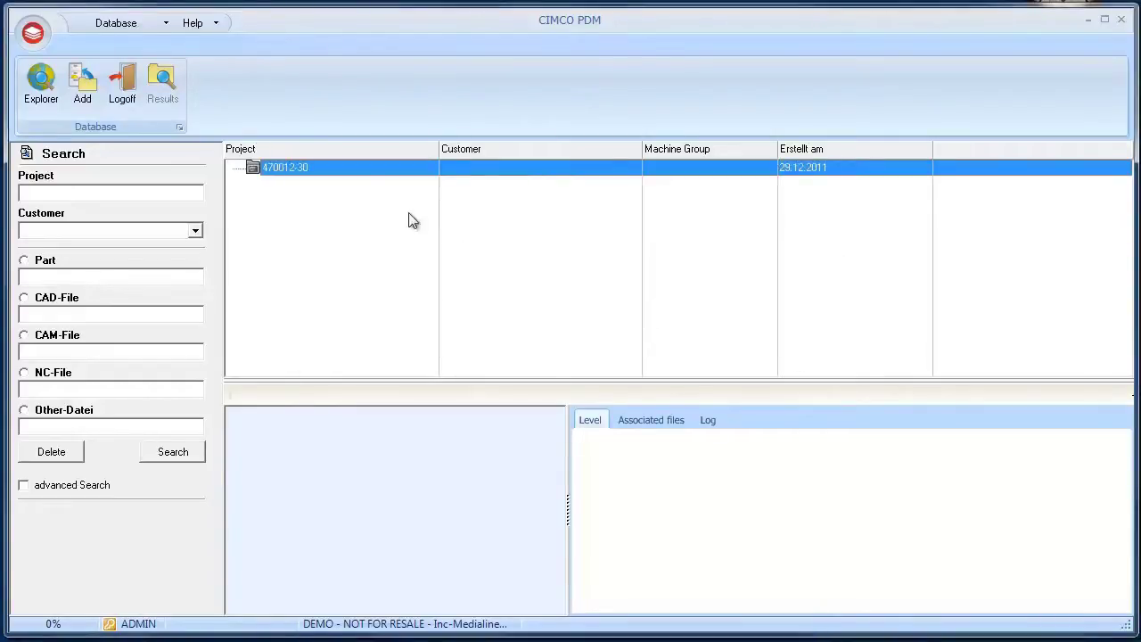
Add part 'Case' with part number 100-200-300 to the project and expand it.
right_click(289, 174)
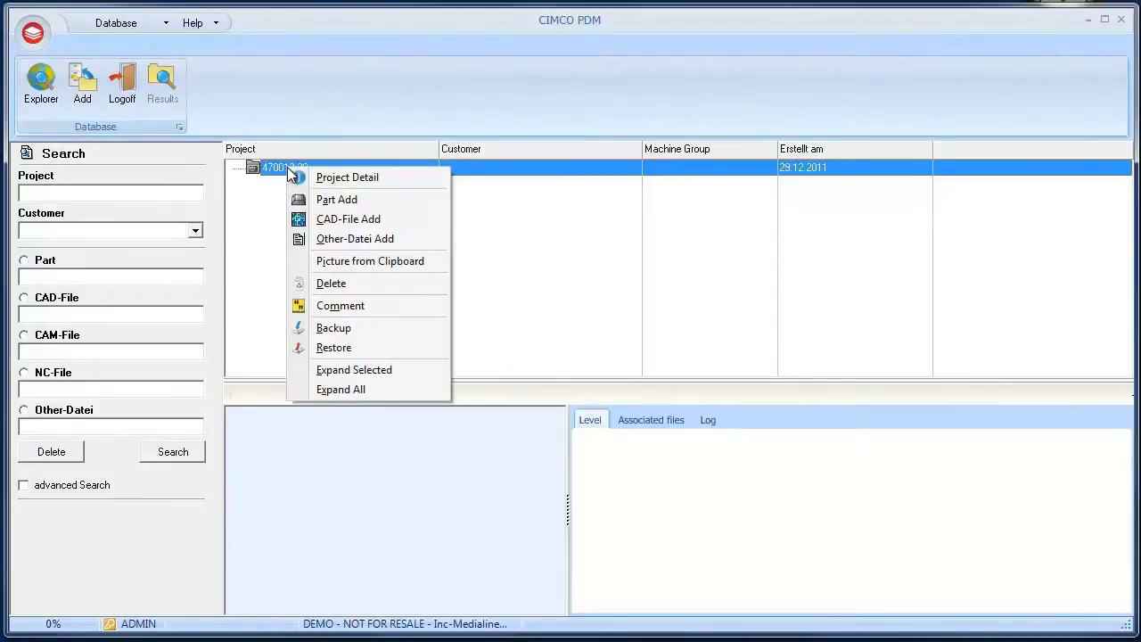
right_click(439, 169)
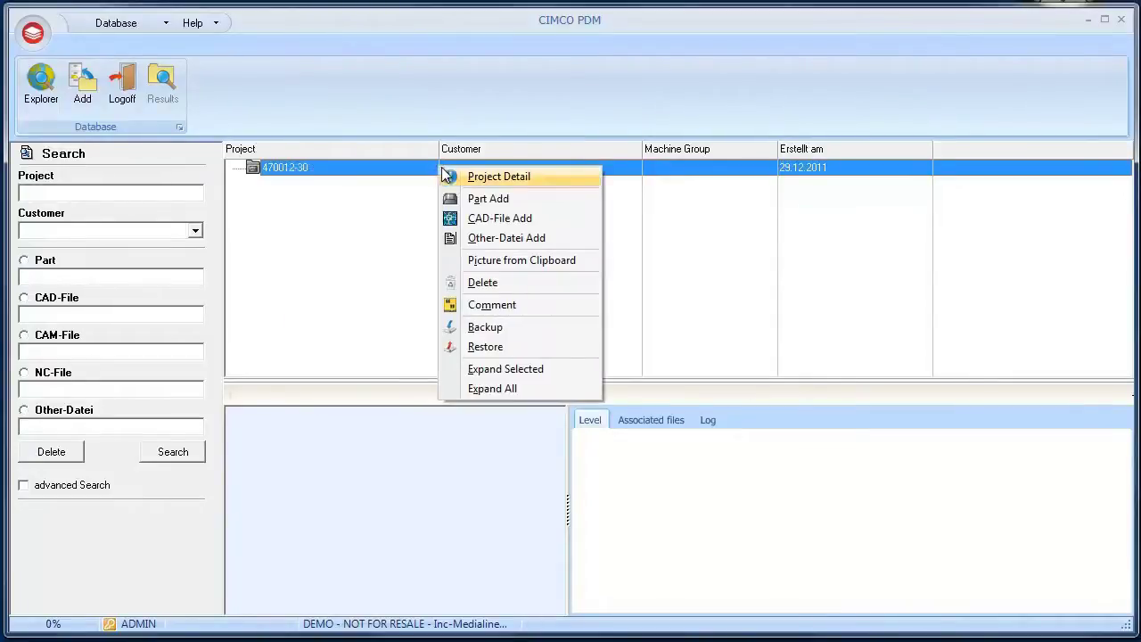
left_click(522, 206)
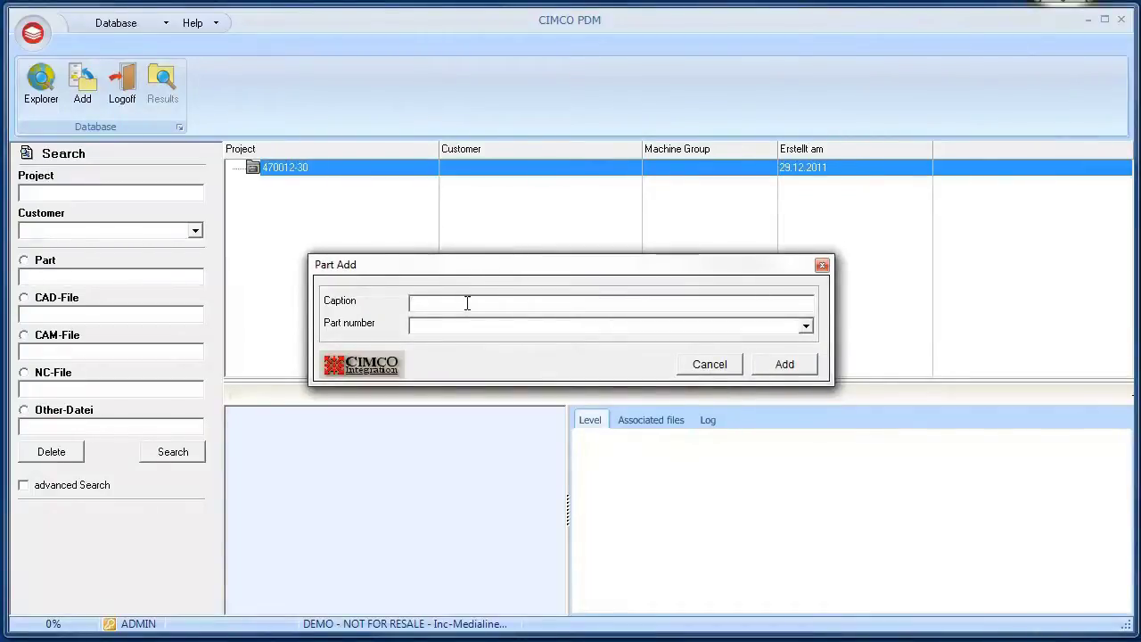
type("Case")
type("10")
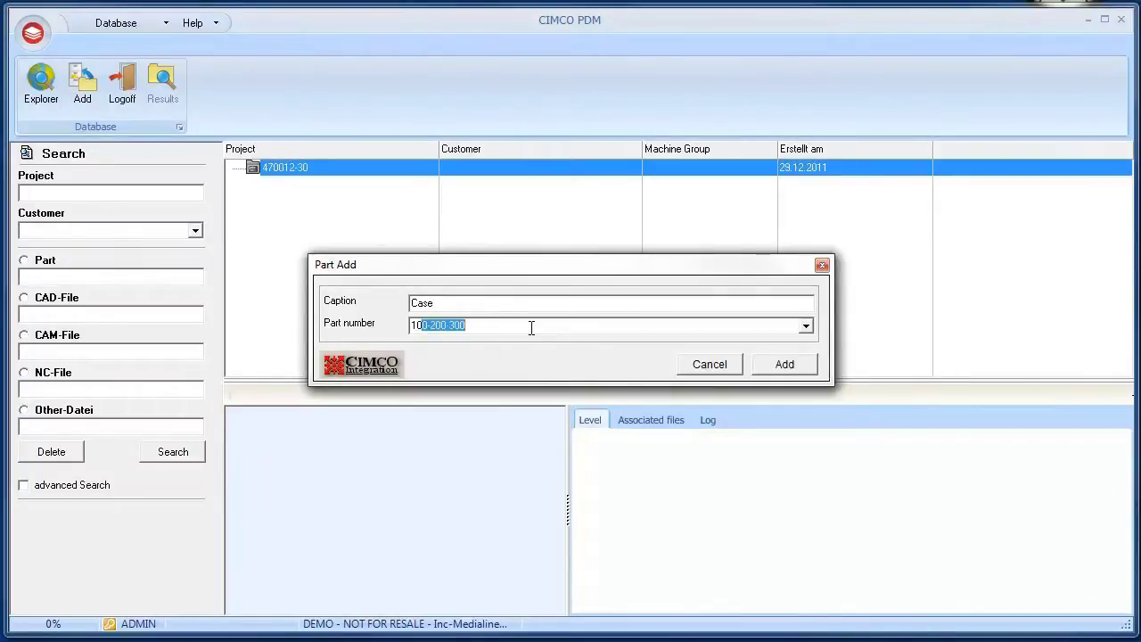
key("End")
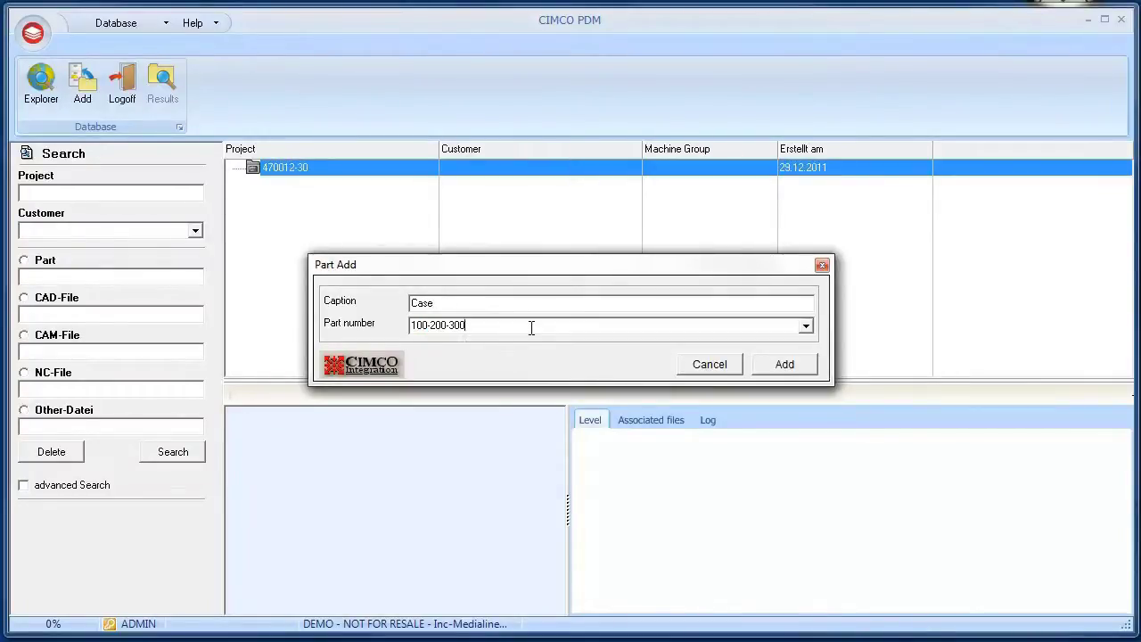
left_click(777, 371)
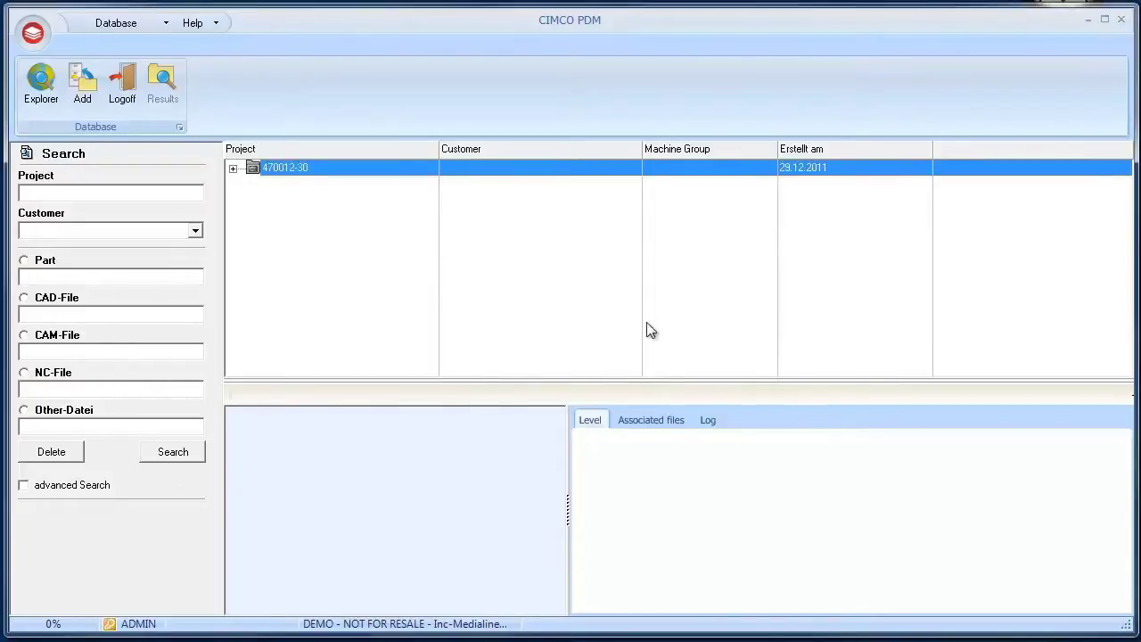
left_click(233, 168)
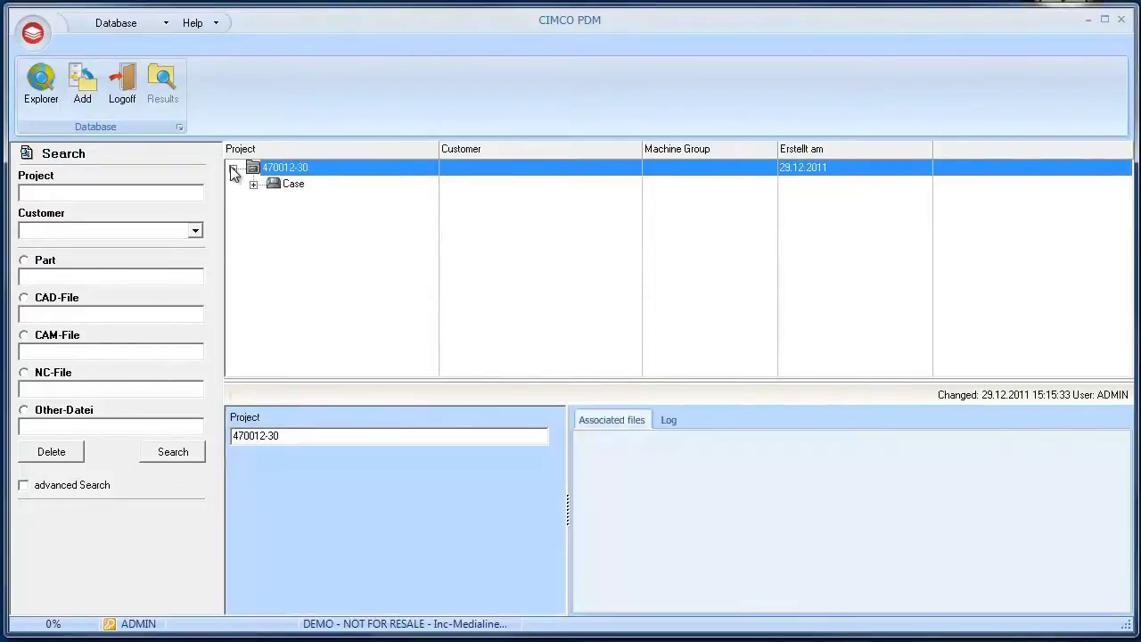
Bring up the CAD-File Add form from part Case's context menu.
left_click(299, 188)
right_click(298, 187)
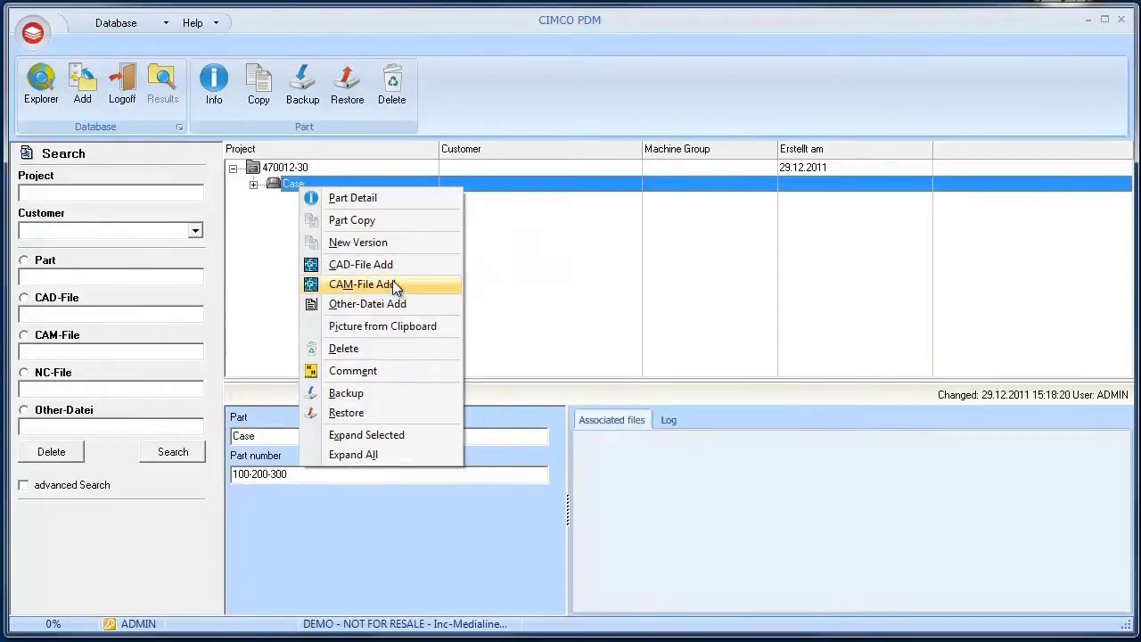
left_click(543, 282)
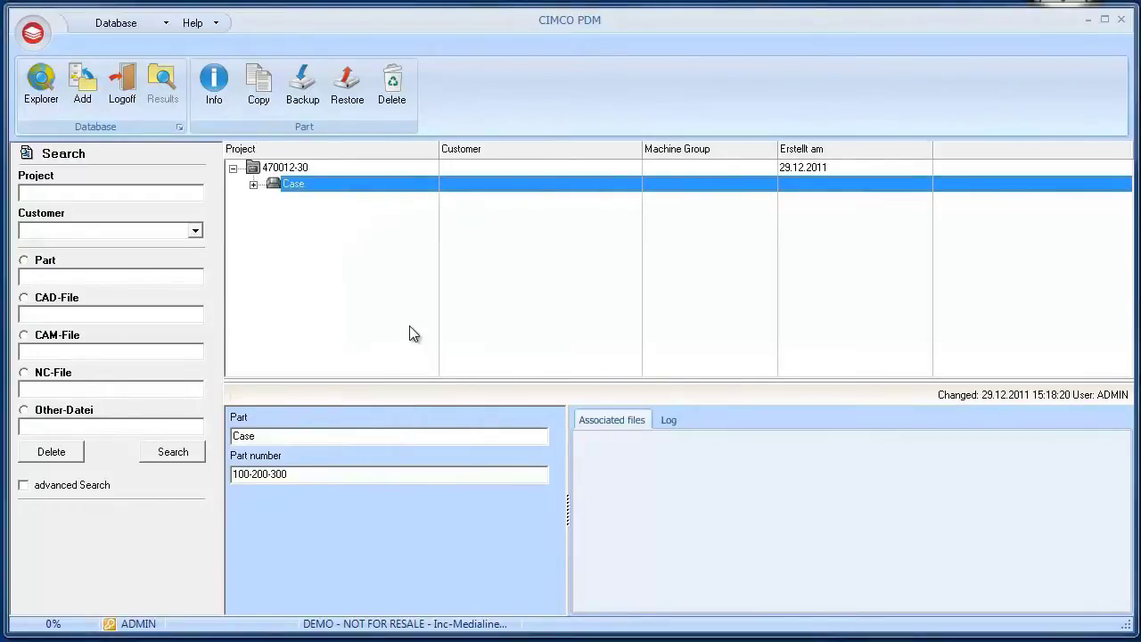
right_click(324, 197)
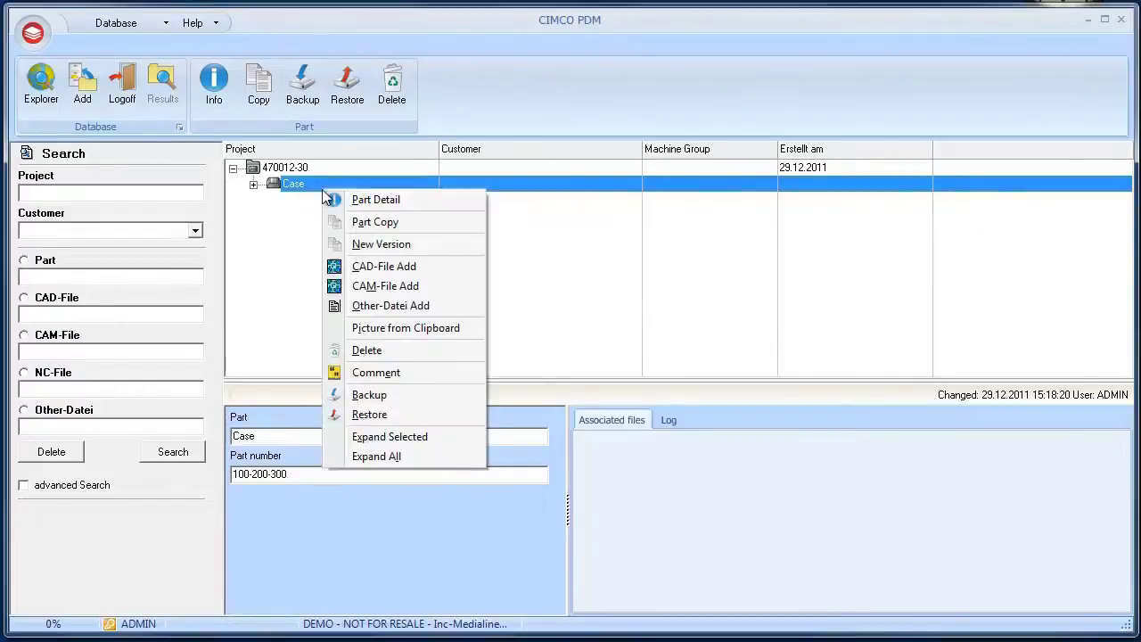
left_click(365, 268)
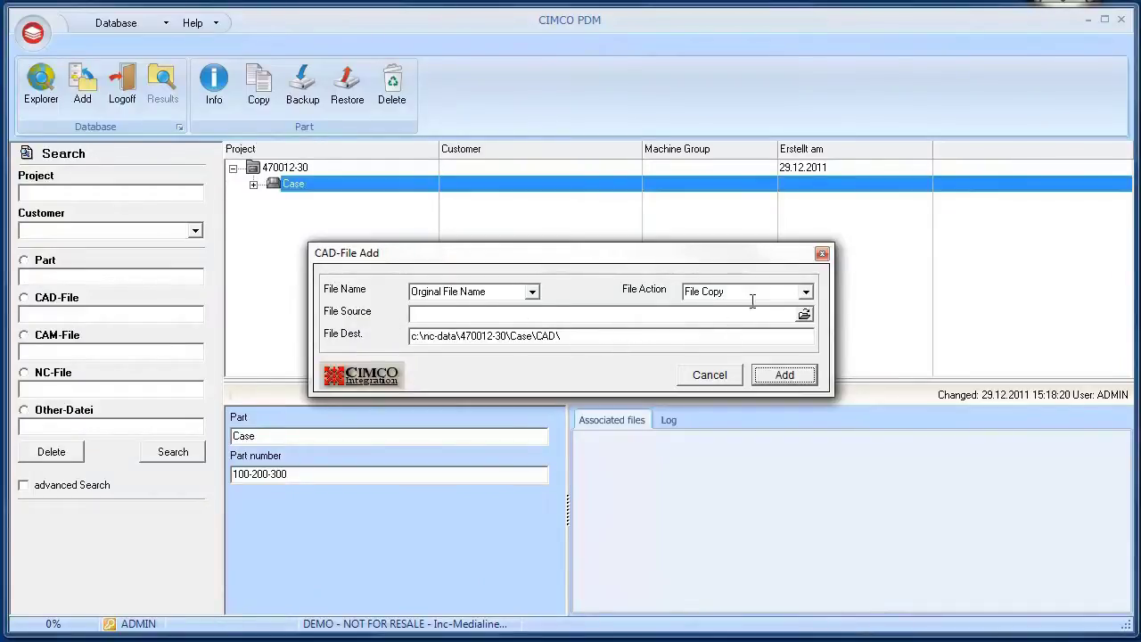
Keep File Copy as the file action and review the c:\nc-data\470012-30\Case\CAD\ destination.
left_click(806, 292)
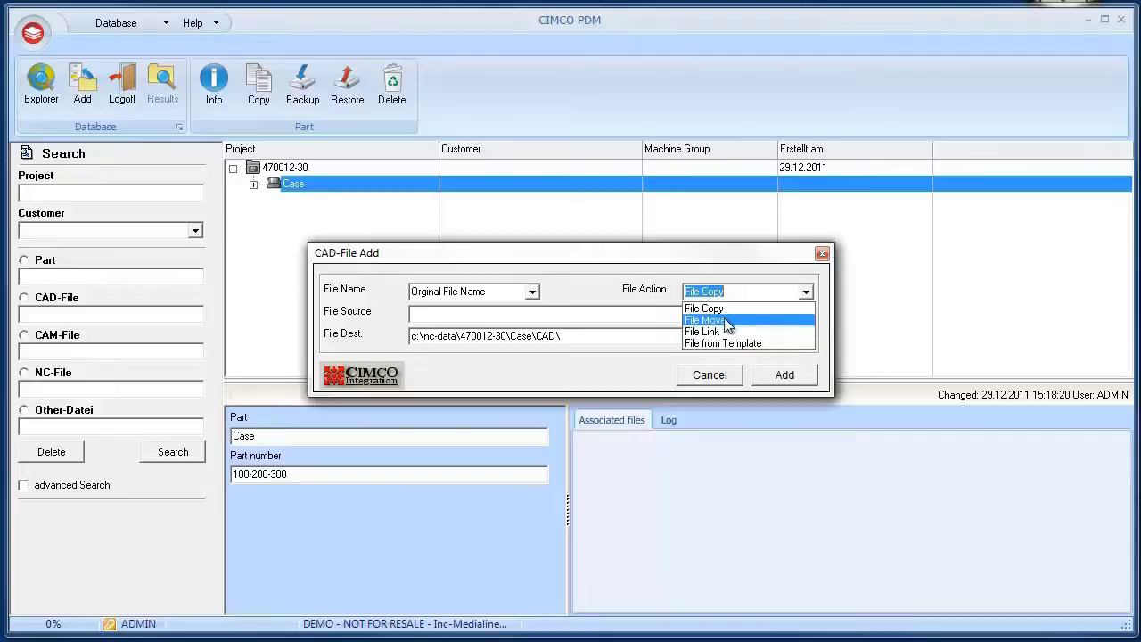
left_click(625, 335)
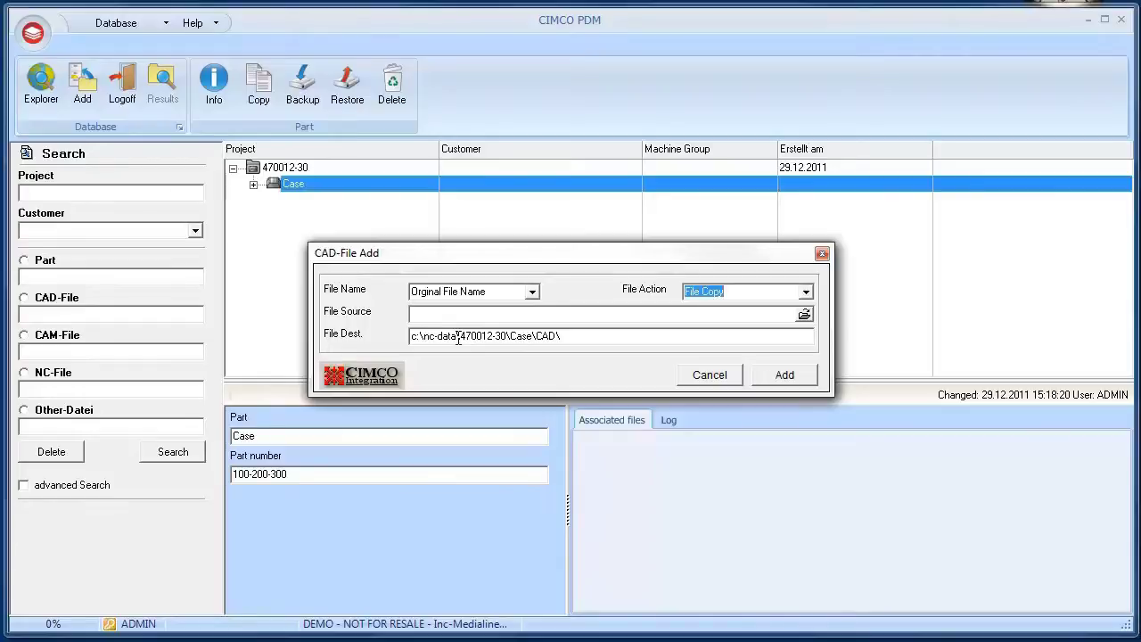
left_click(457, 337)
left_click_drag(457, 337, 365, 339)
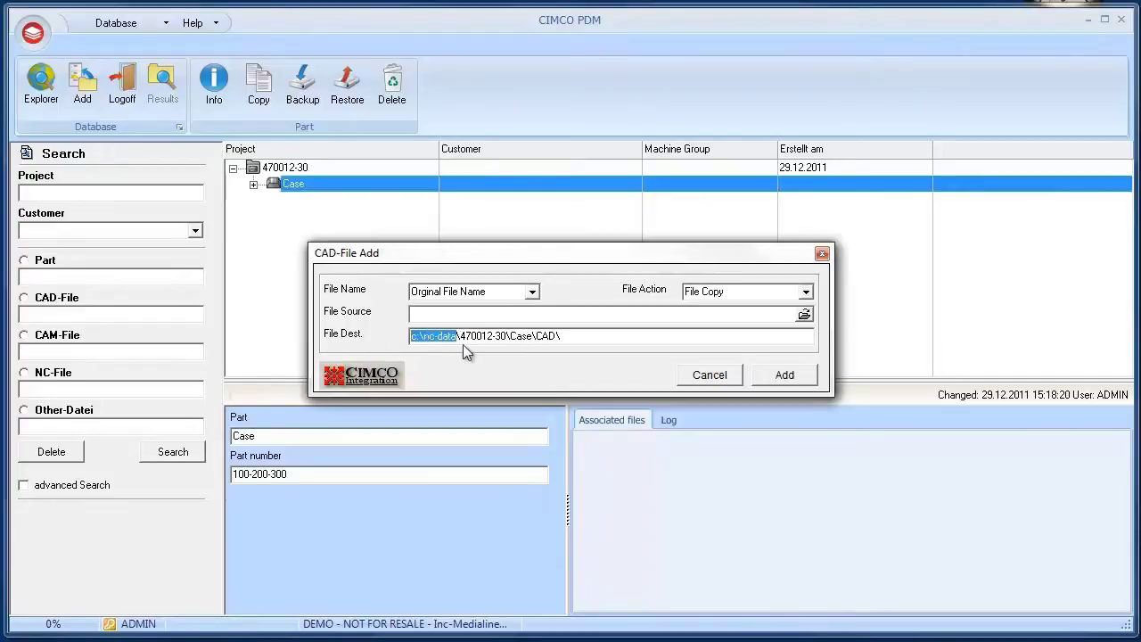
left_click_drag(459, 337, 566, 338)
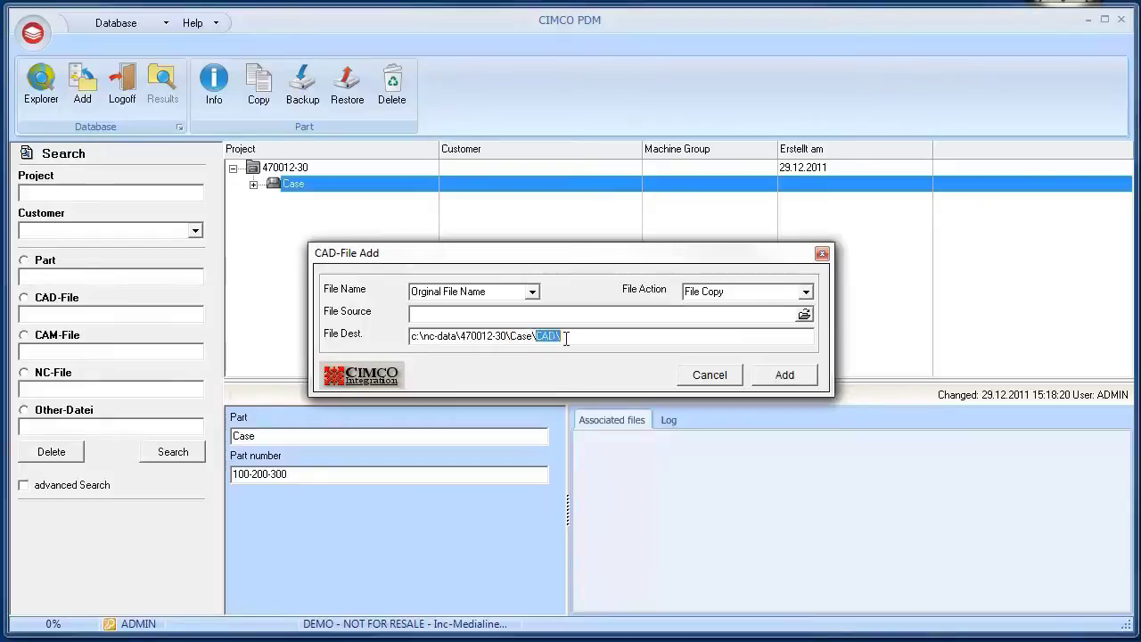
left_click(596, 336)
Choose Tutorial1.SLDPRT as source with a generated name CAD0002, and add it.
left_click(804, 314)
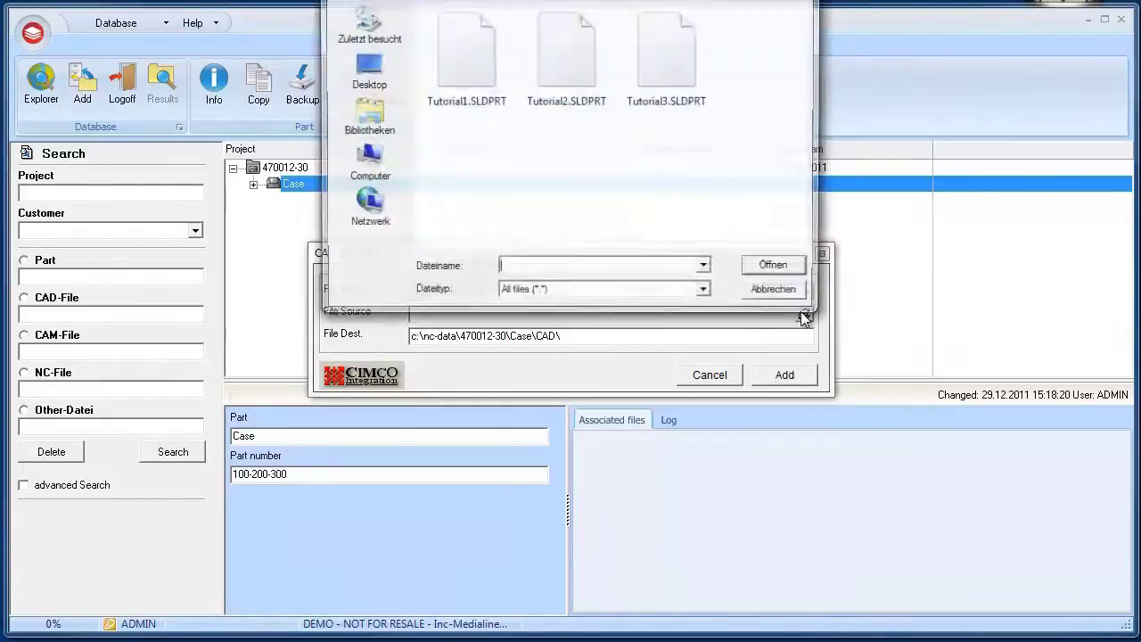
left_click(470, 61)
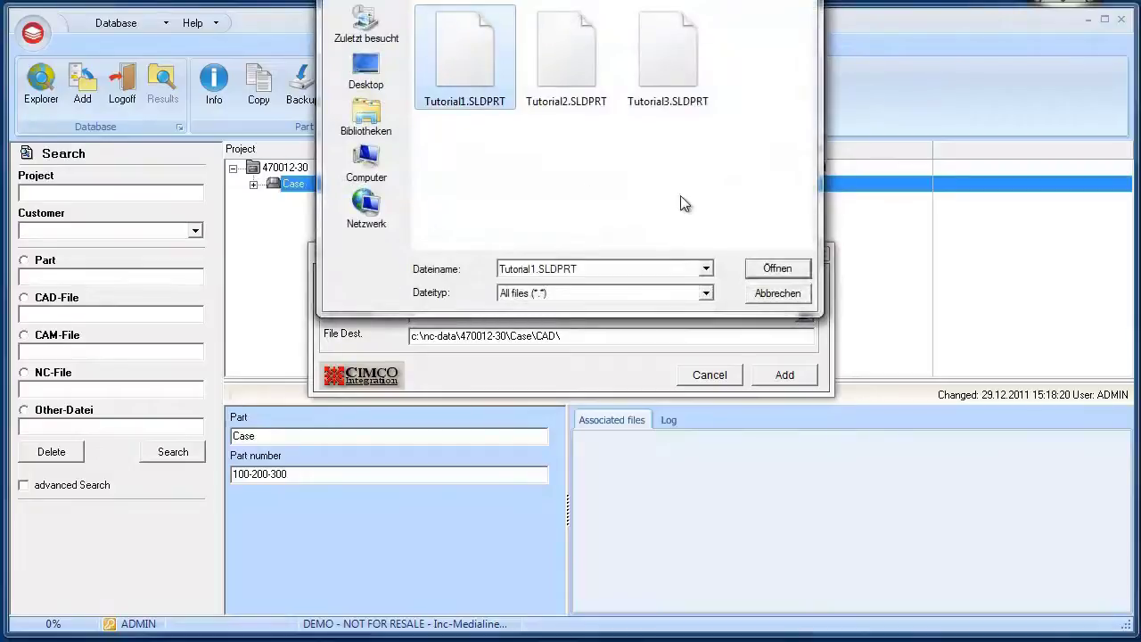
left_click(787, 268)
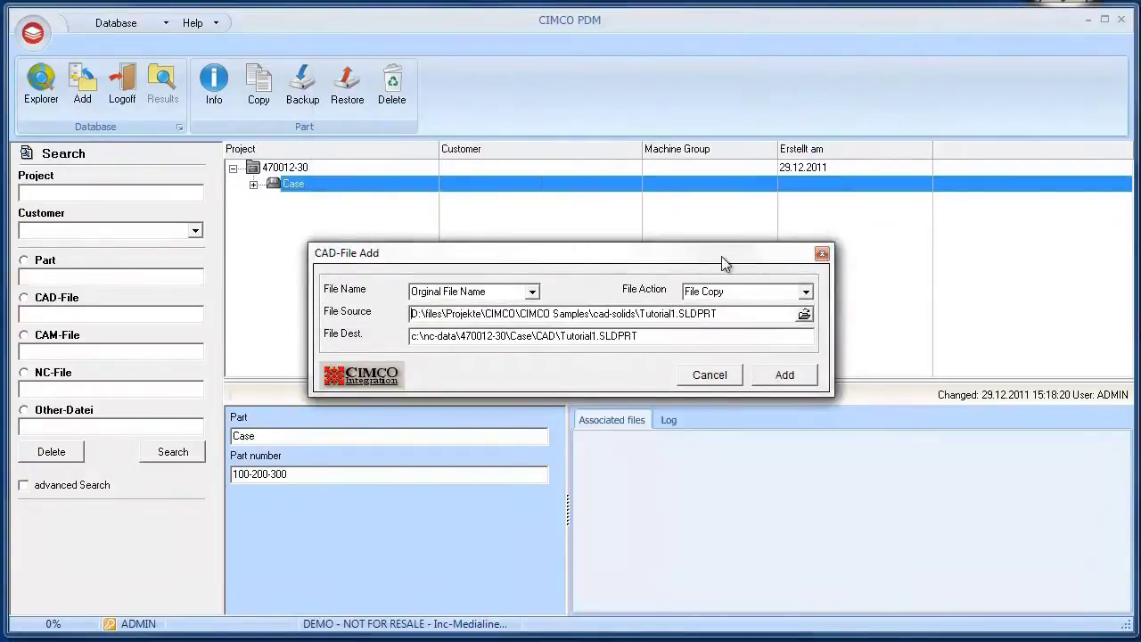
left_click(532, 293)
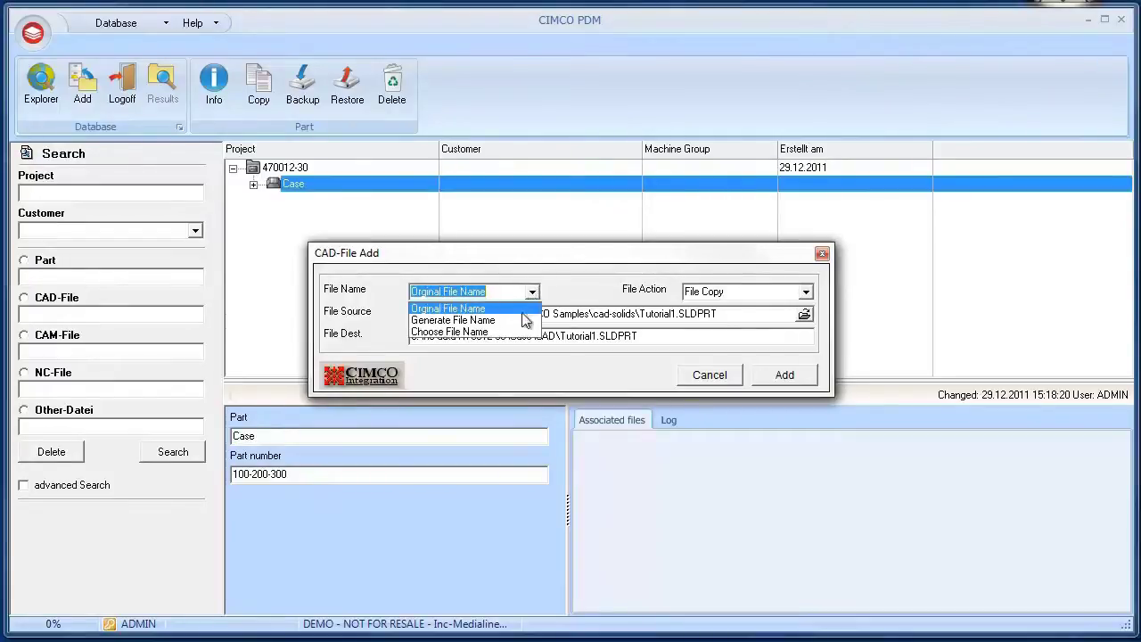
left_click(524, 320)
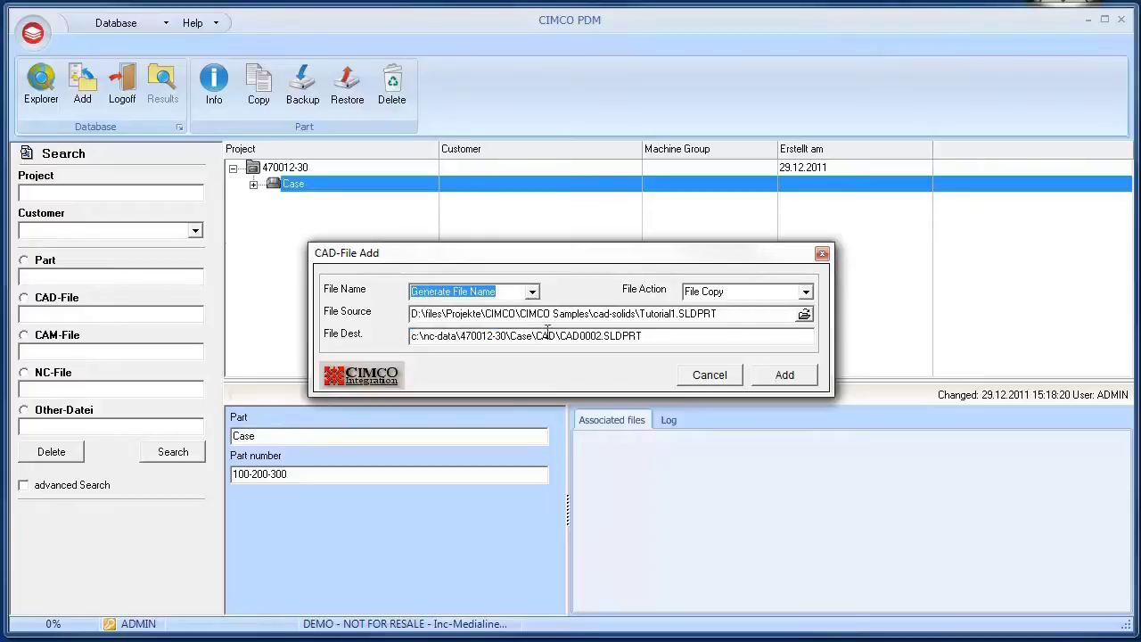
left_click_drag(560, 336, 602, 338)
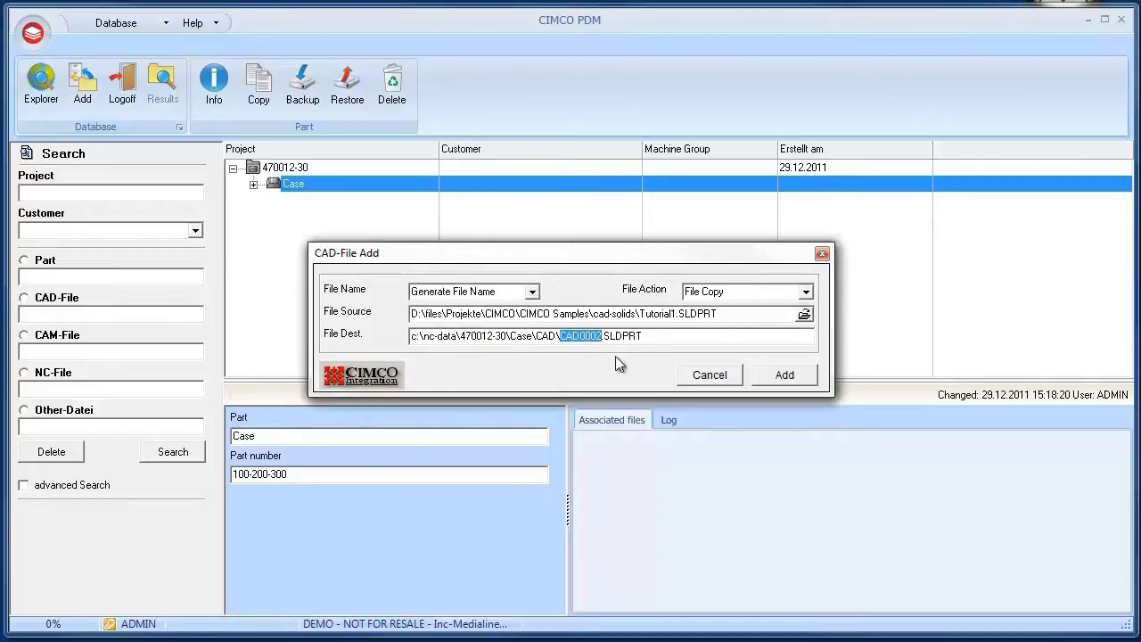
left_click(646, 336)
left_click(773, 378)
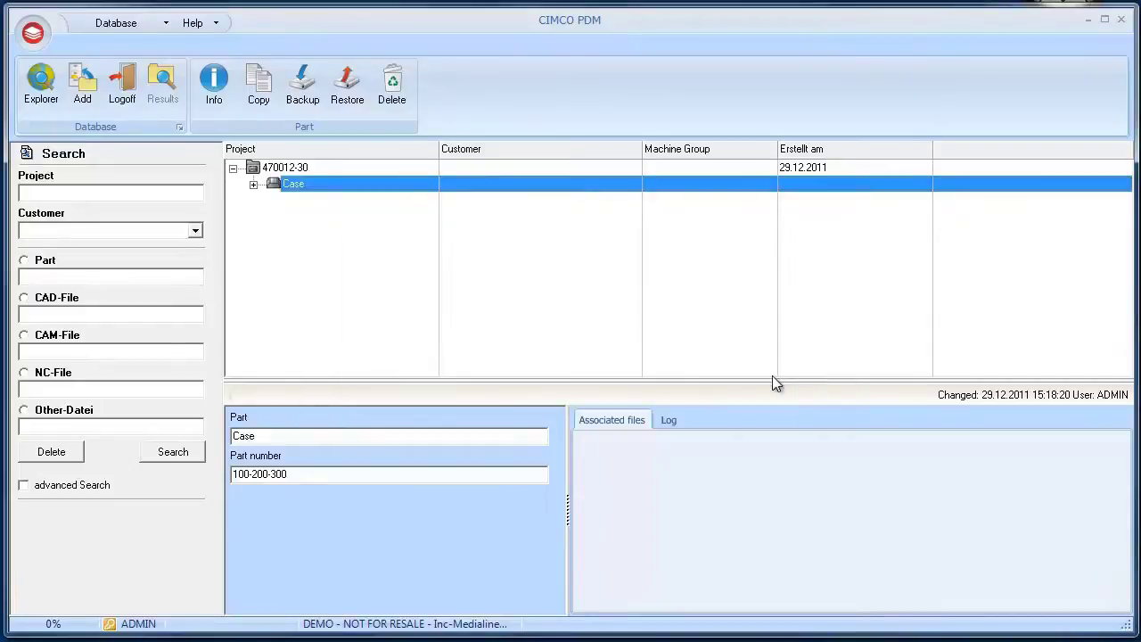
Start a CAM file under CAD0002 using BRACE.MCX from the cam-mastercam folder as source.
left_click(254, 183)
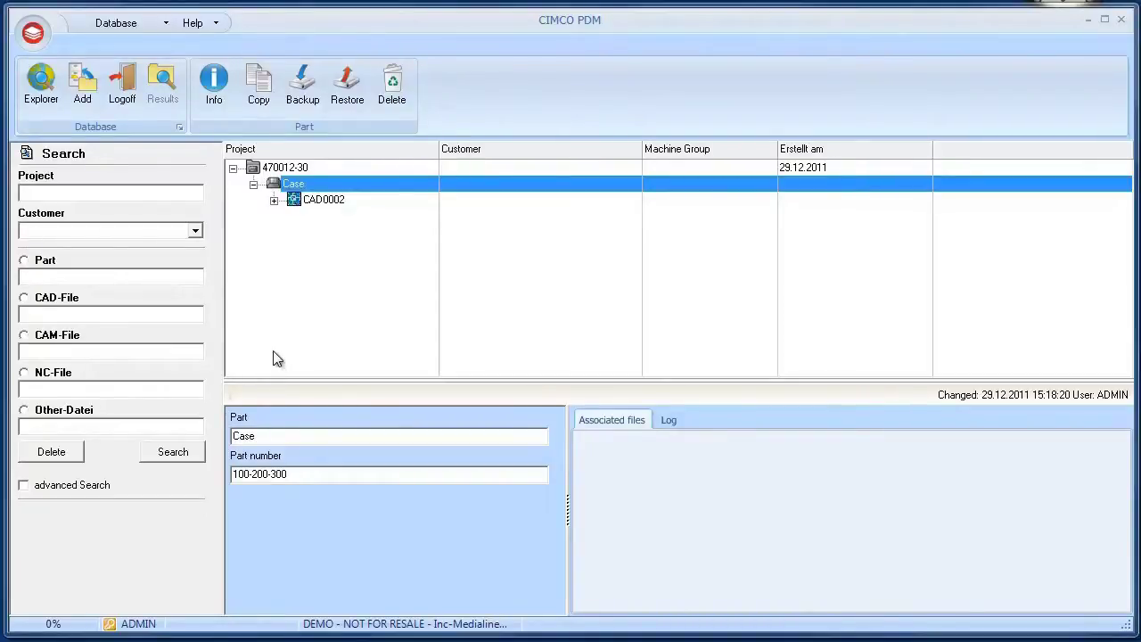
right_click(332, 203)
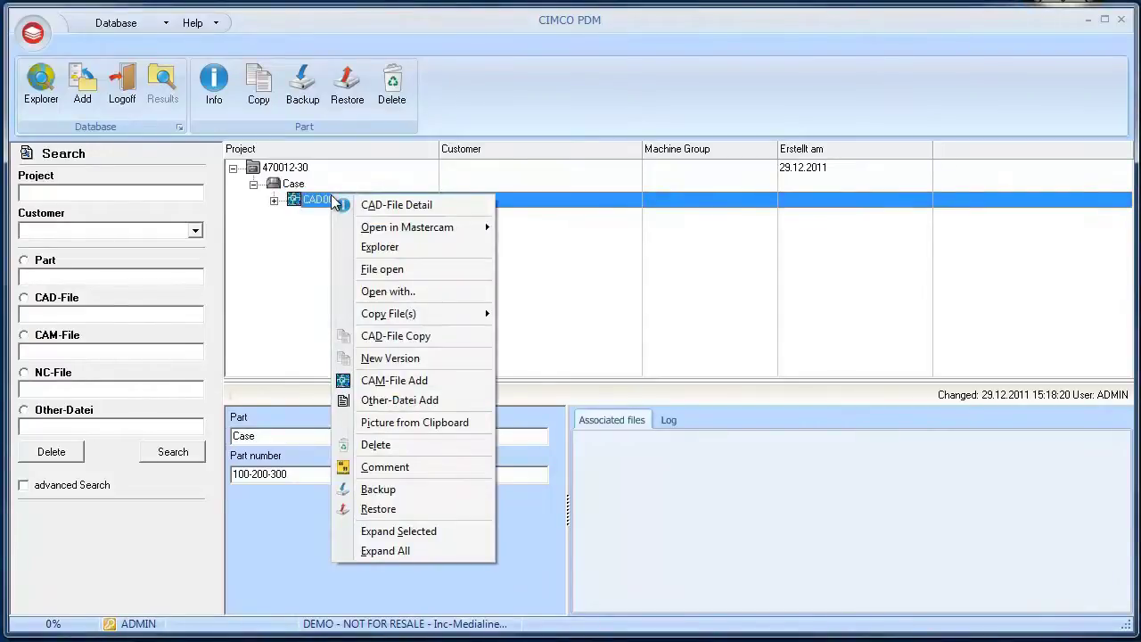
left_click(418, 380)
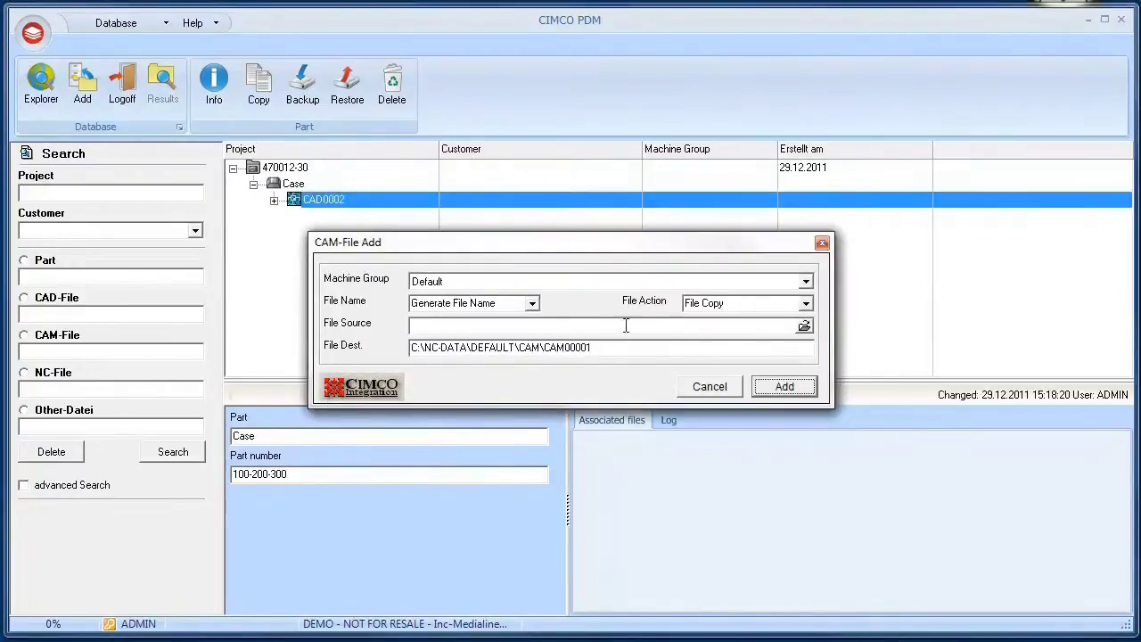
left_click(804, 327)
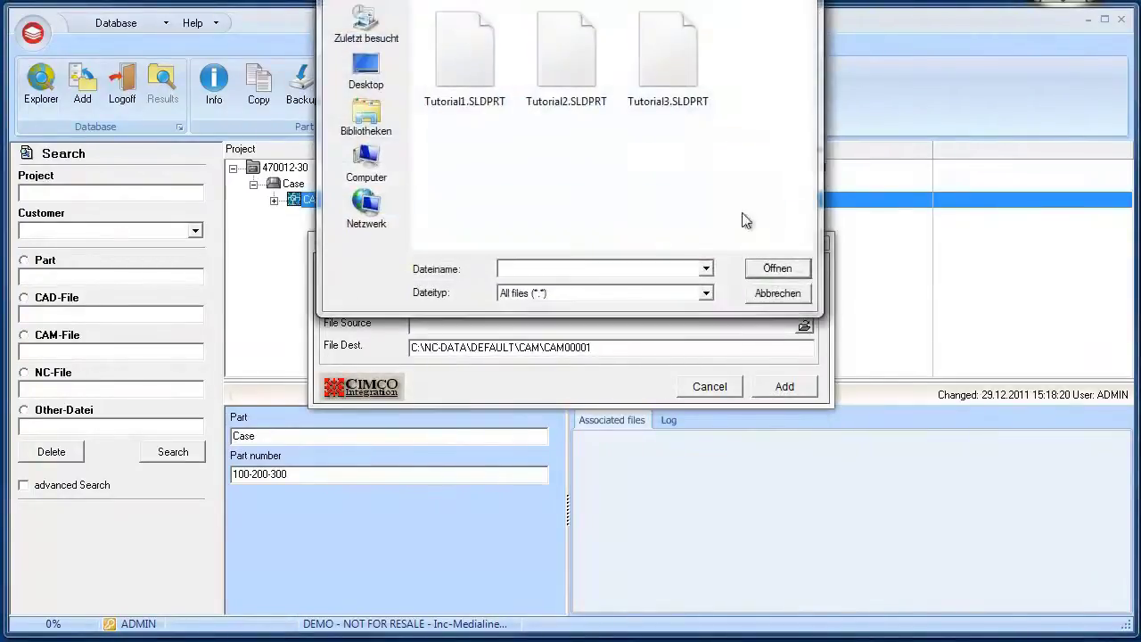
double_click(554, 56)
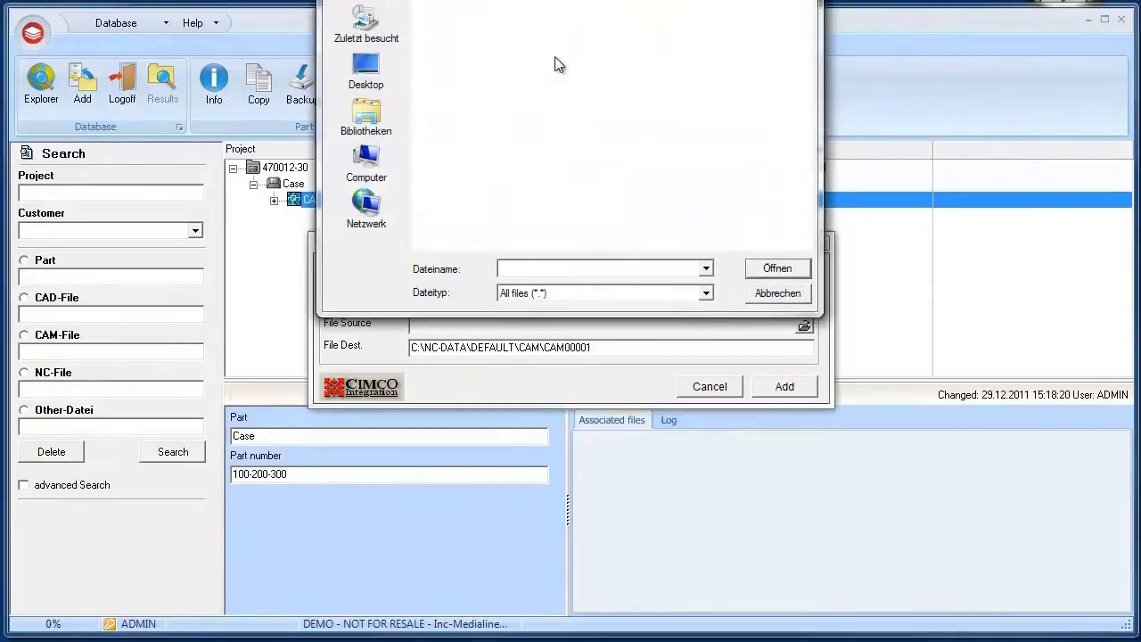
left_click(464, 53)
left_click(792, 271)
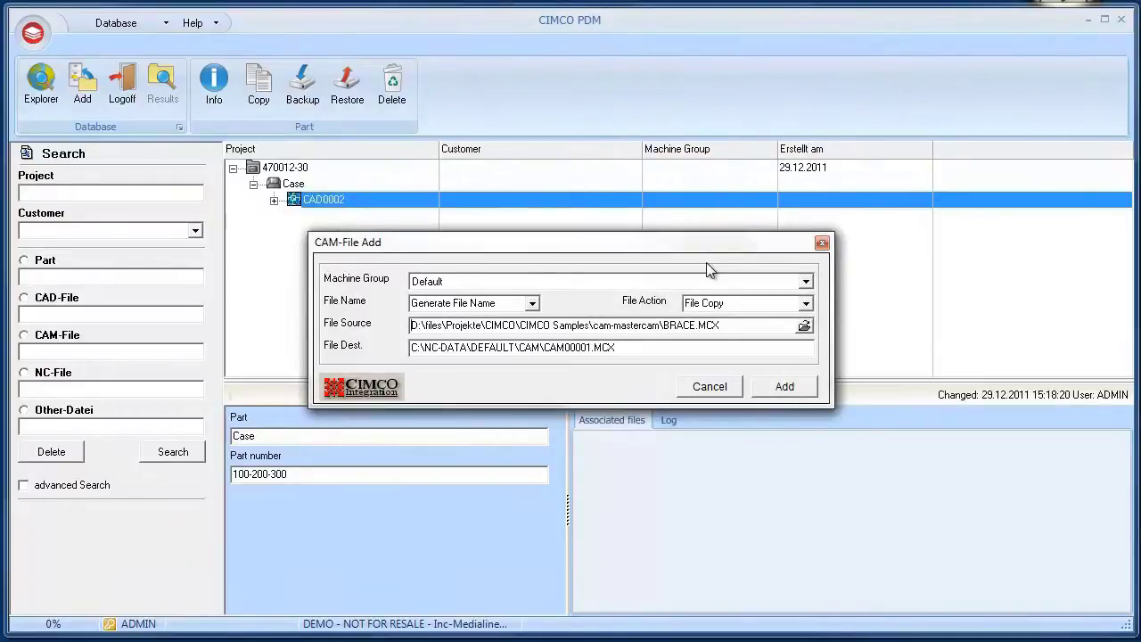
Set the machine group to Mazak and add the file as MAZ00003.MCX.
left_click(805, 282)
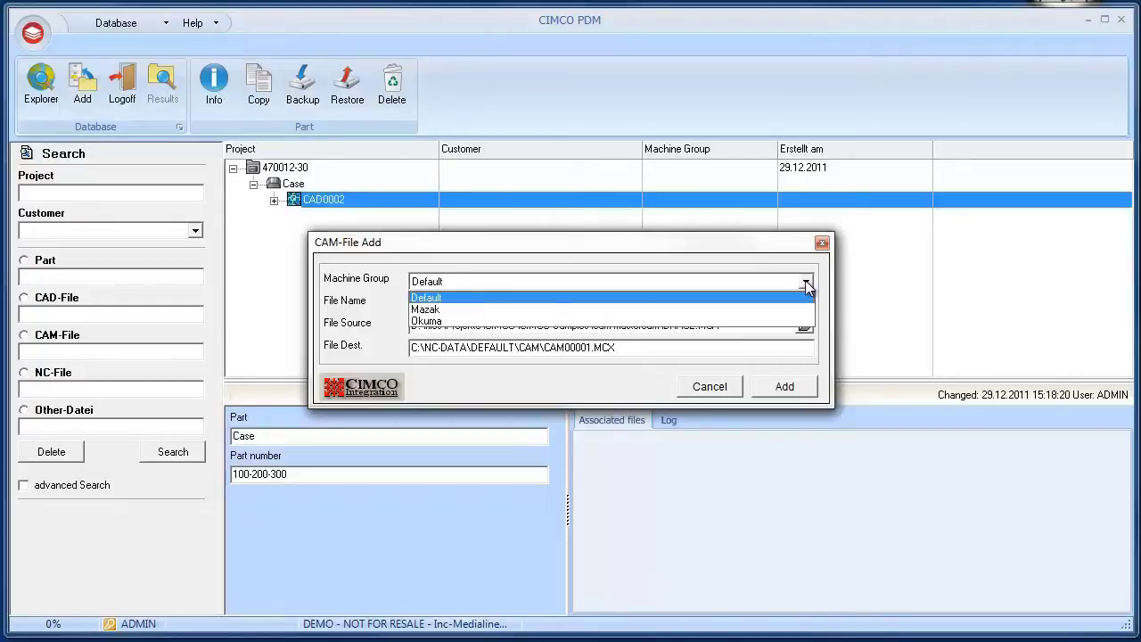
left_click(806, 284)
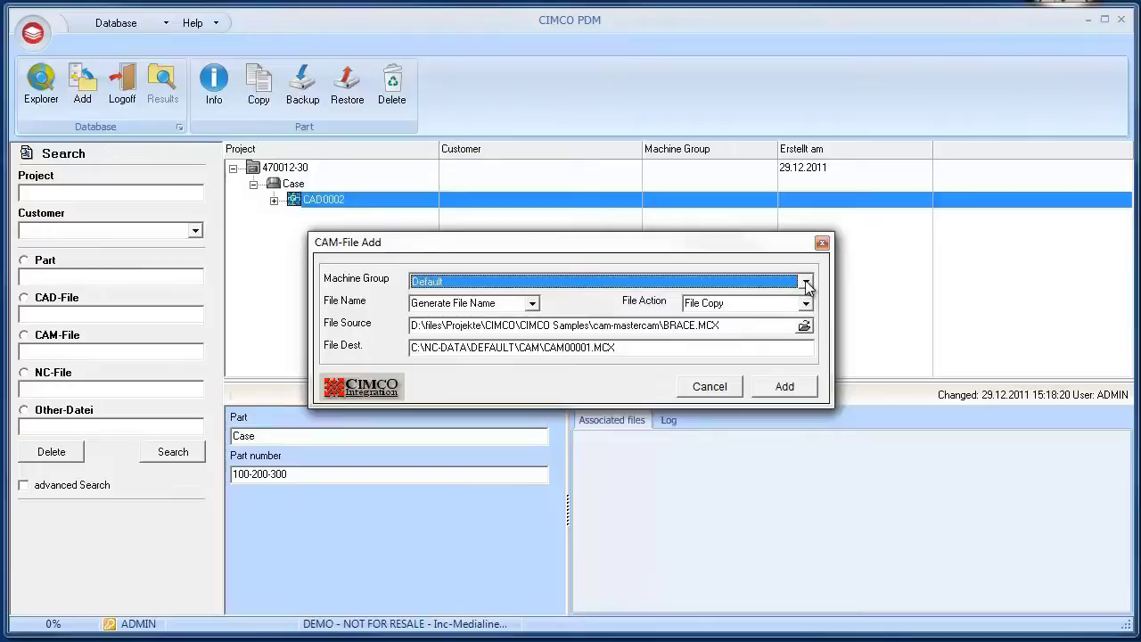
left_click(805, 283)
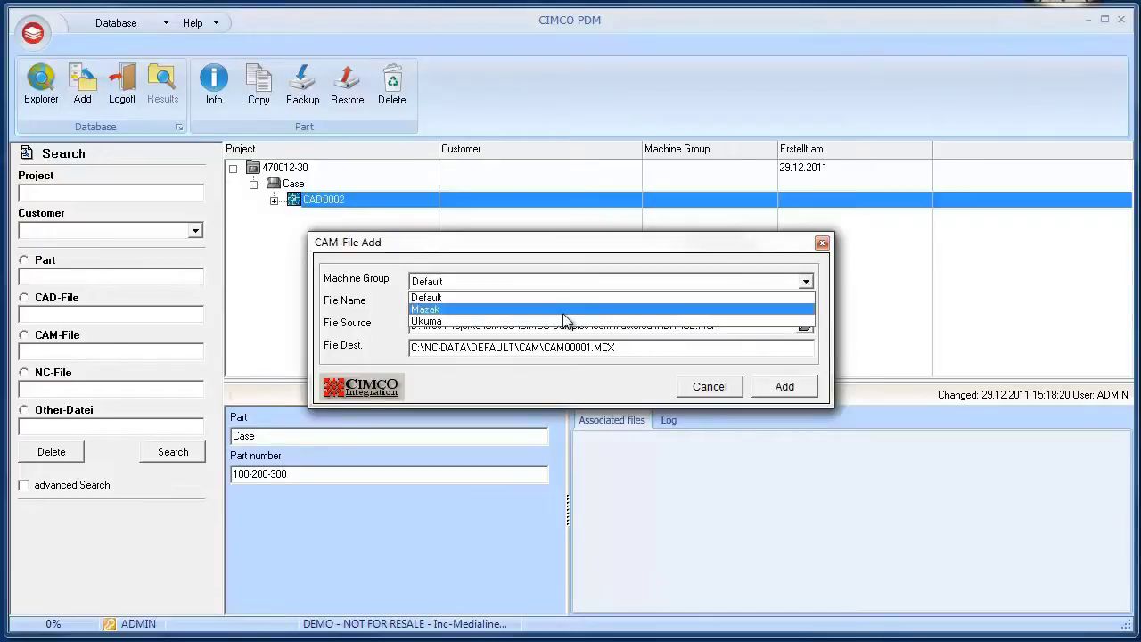
left_click(564, 312)
left_click_drag(471, 348, 505, 347)
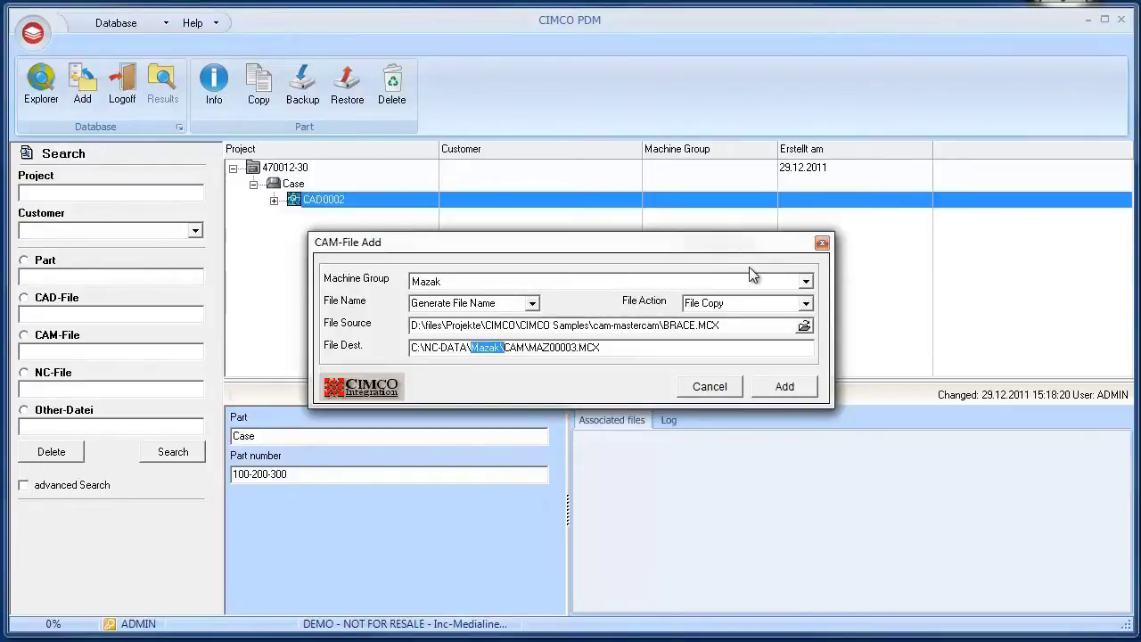
left_click(782, 389)
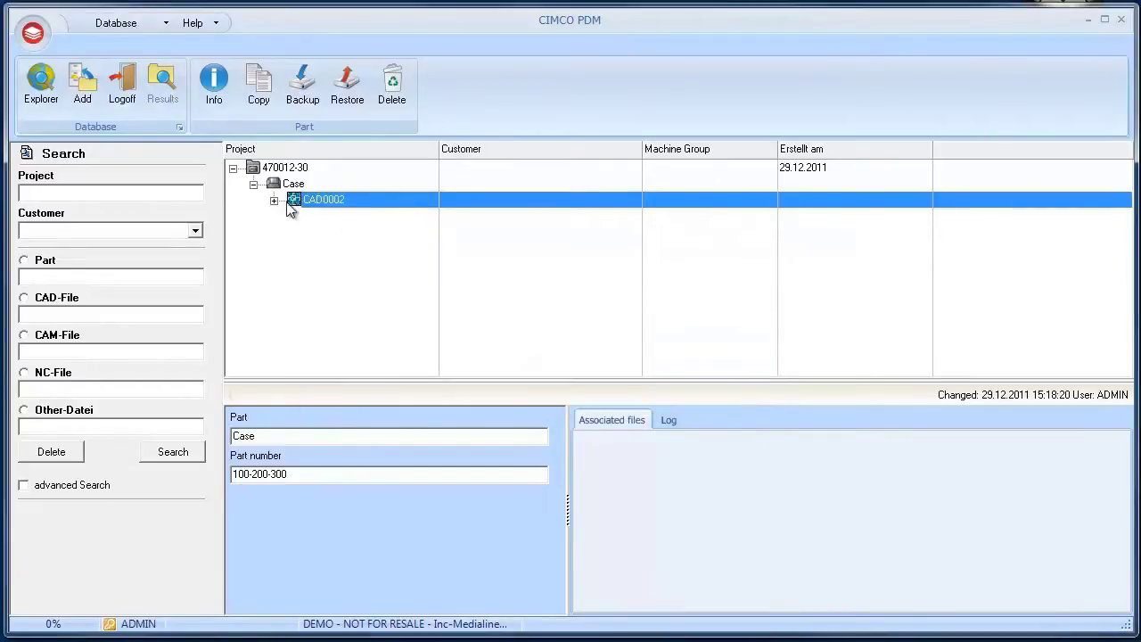
Enable Show CAM Preview in Database Configuration and preview CAD0002's 3-D part.
left_click(273, 200)
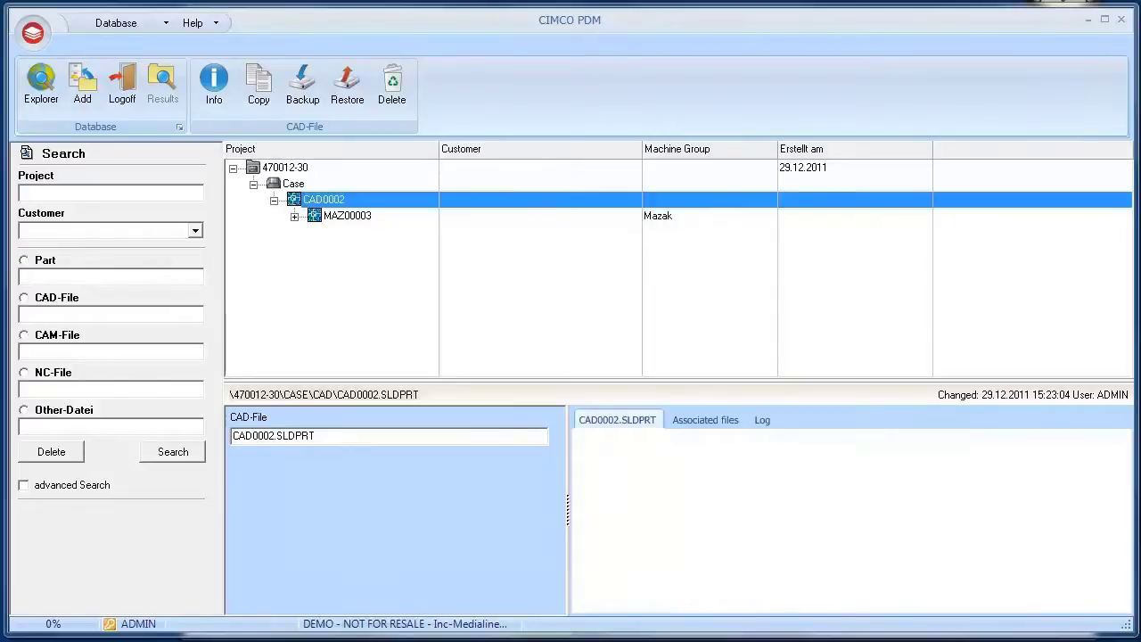
left_click(32, 32)
left_click(72, 105)
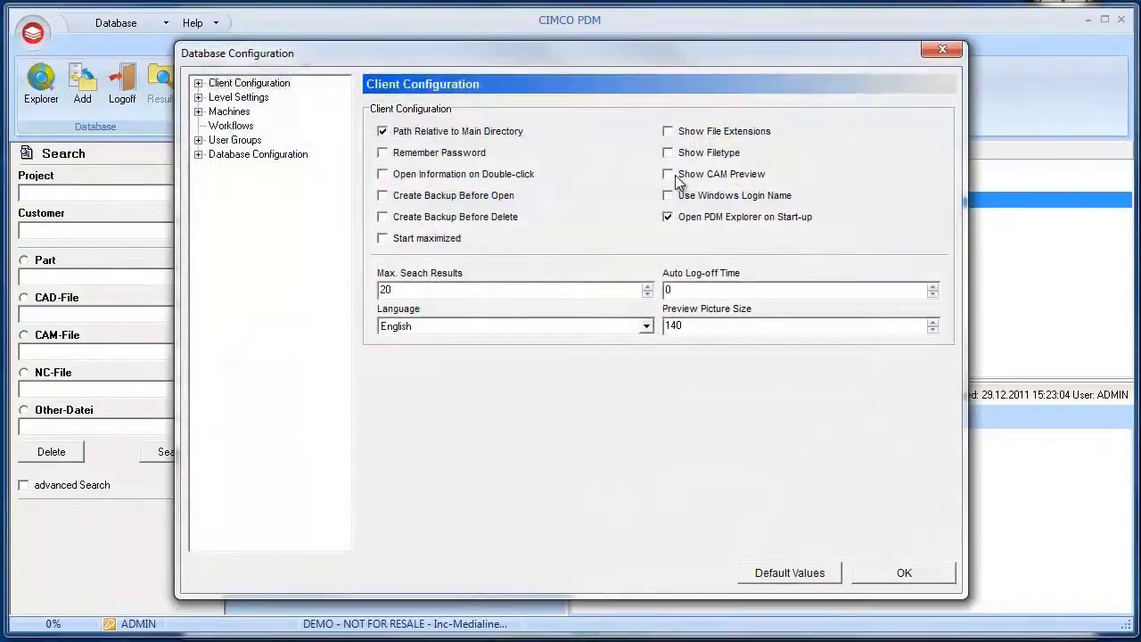
left_click(669, 174)
left_click(895, 571)
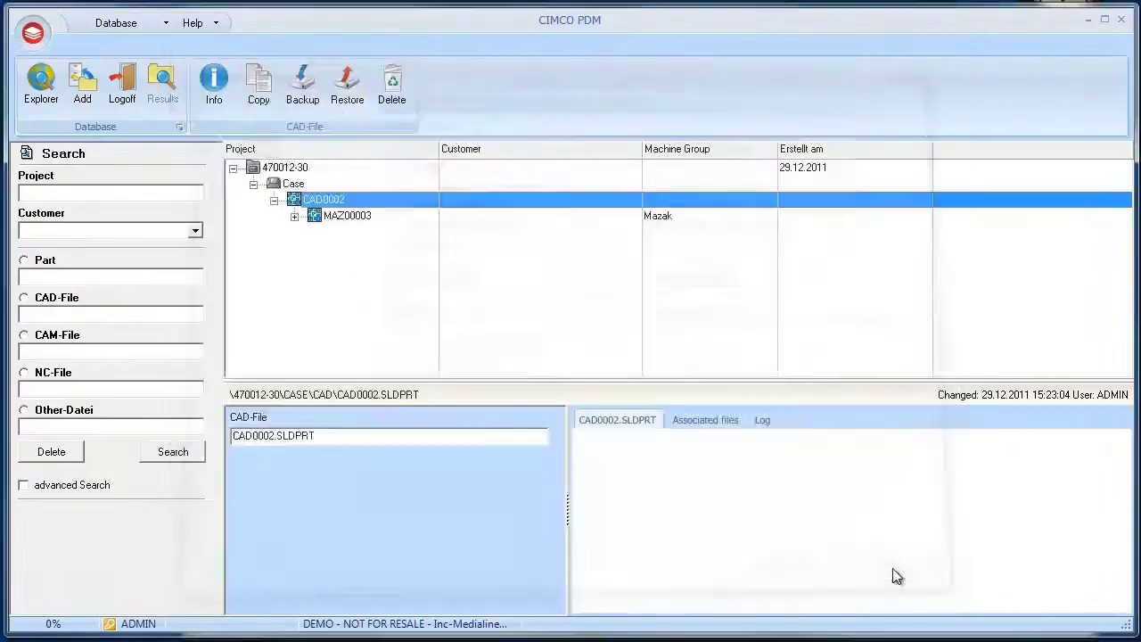
left_click(344, 198)
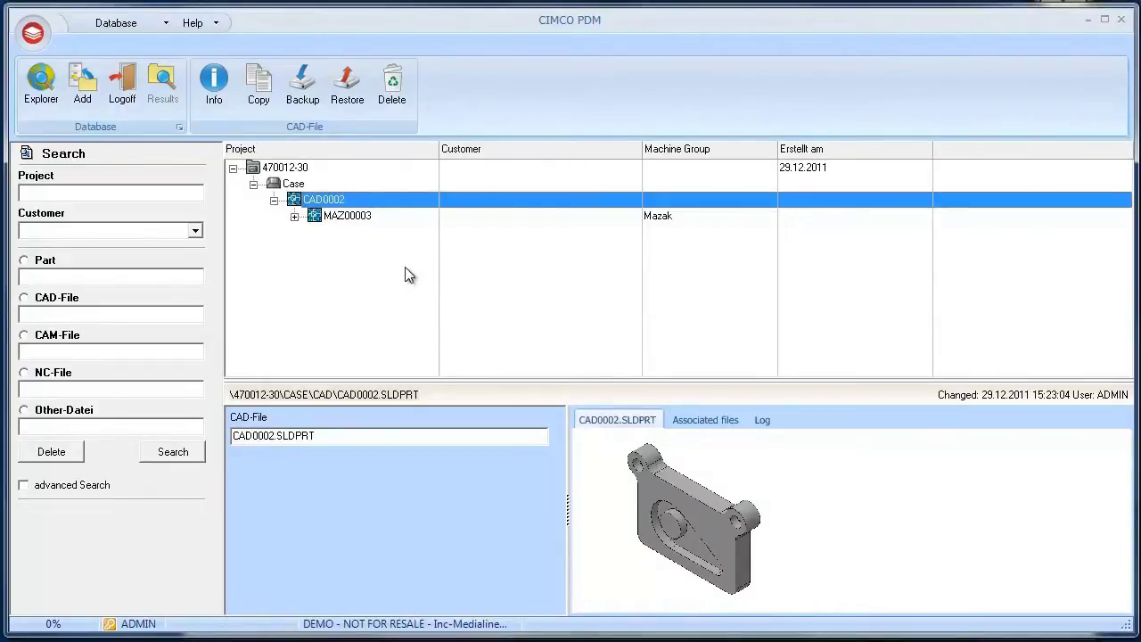
Open CAD0002 in the running Mastercam Design X5 instance.
double_click(336, 201)
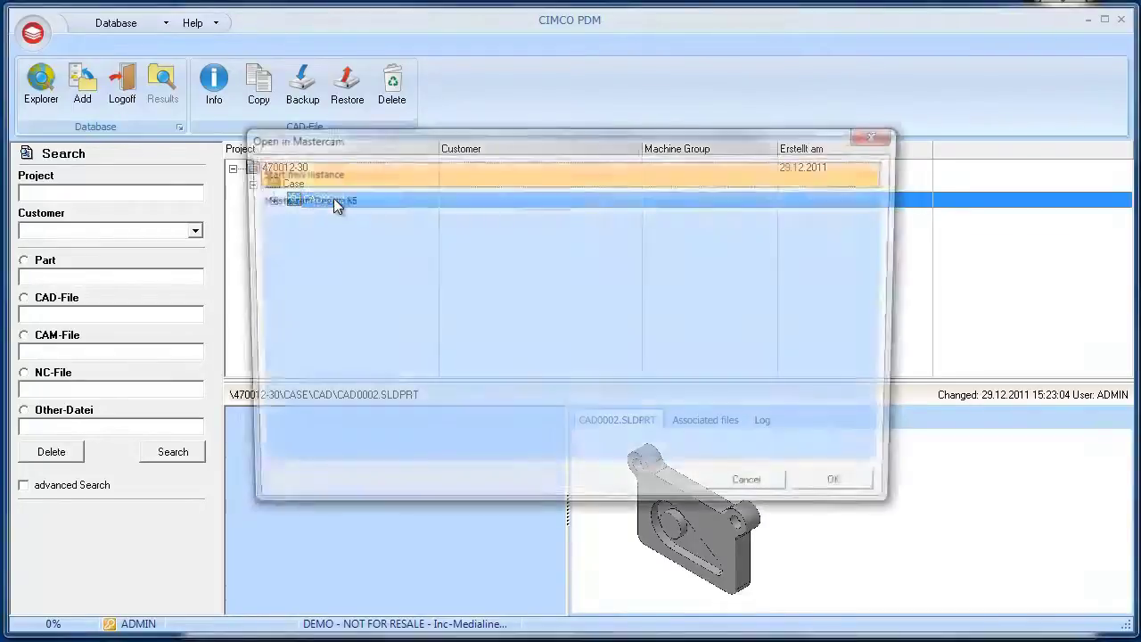
left_click(334, 199)
left_click(819, 492)
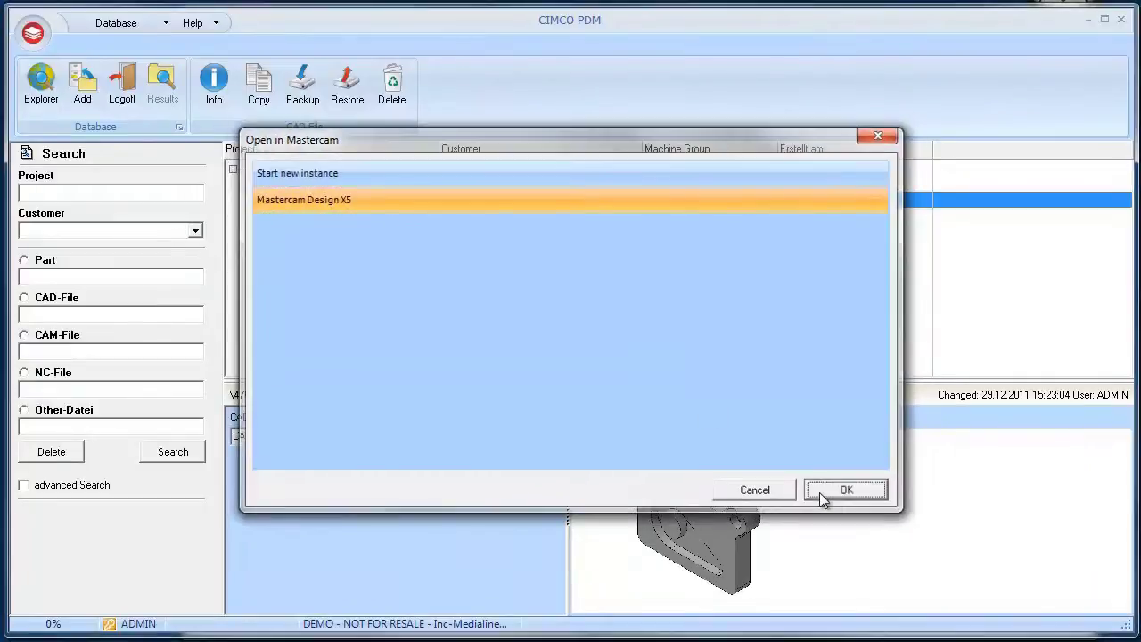
Open CAD0002 in Mastercam X5, view it as a fitted 3-D wireframe, and save it to CIMCO PDM.
left_click(680, 385)
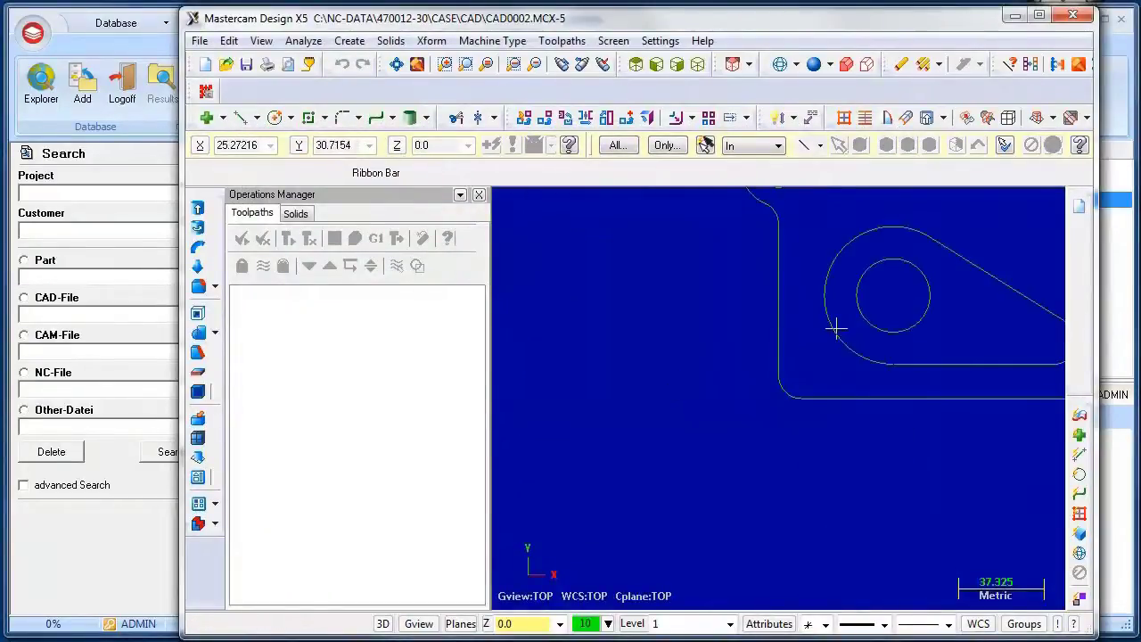
middle_click_drag(838, 326, 677, 294)
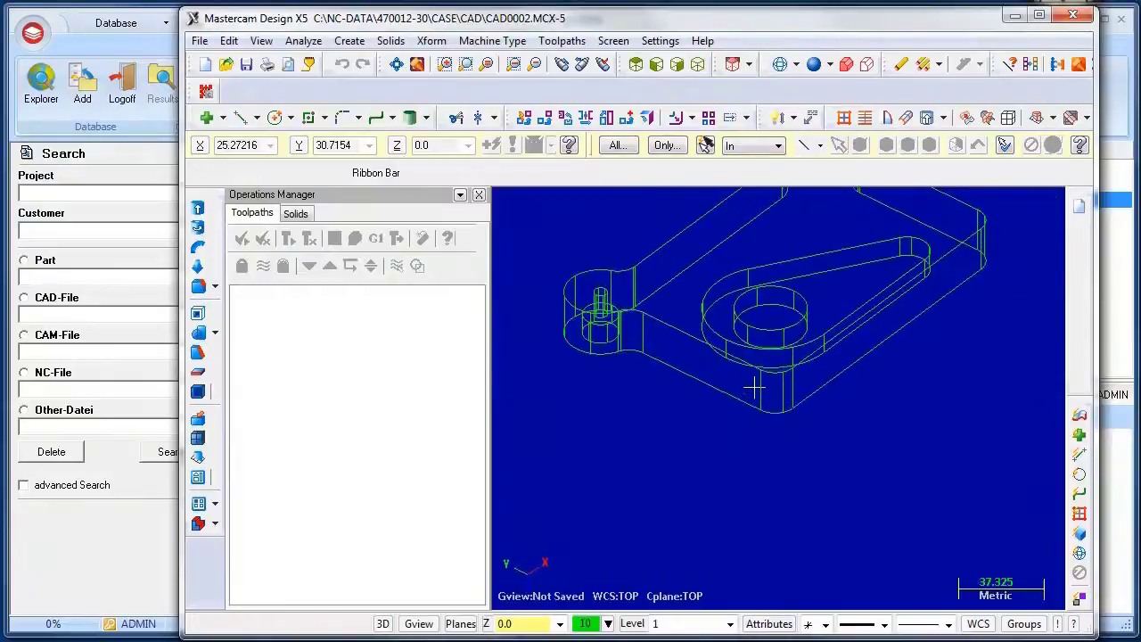
left_click(395, 63)
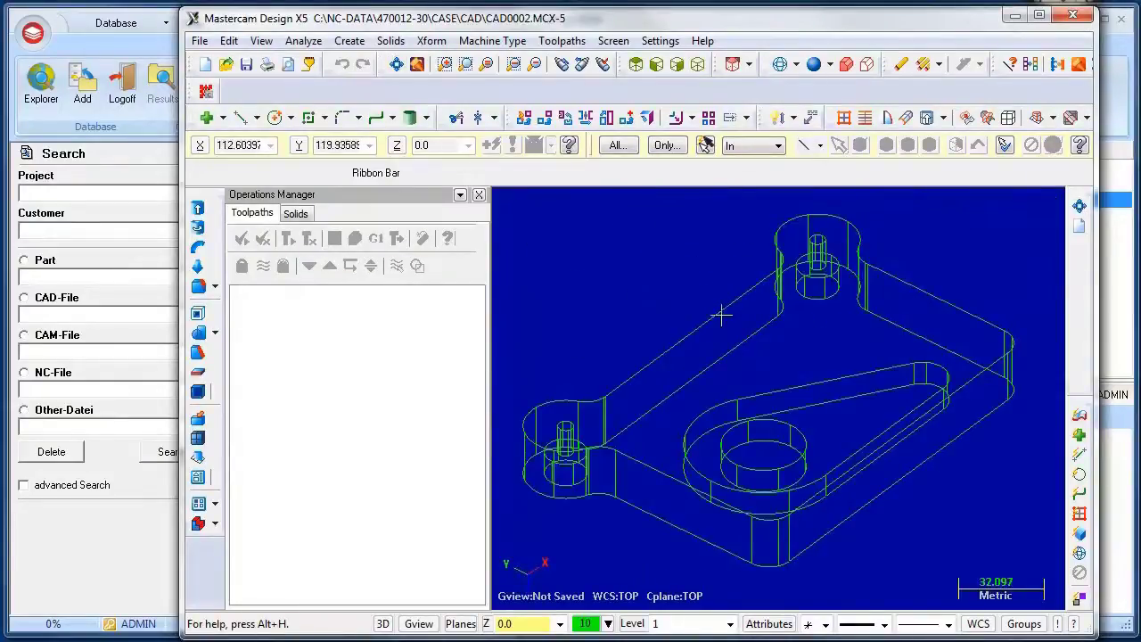
middle_click_drag(722, 315, 768, 314)
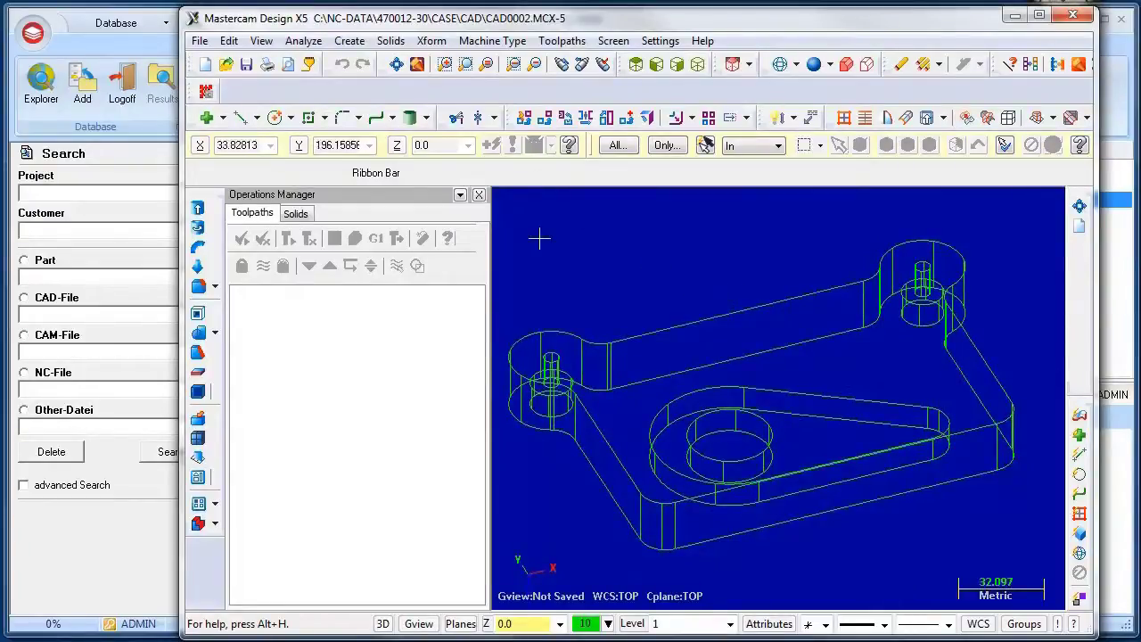
left_click(206, 90)
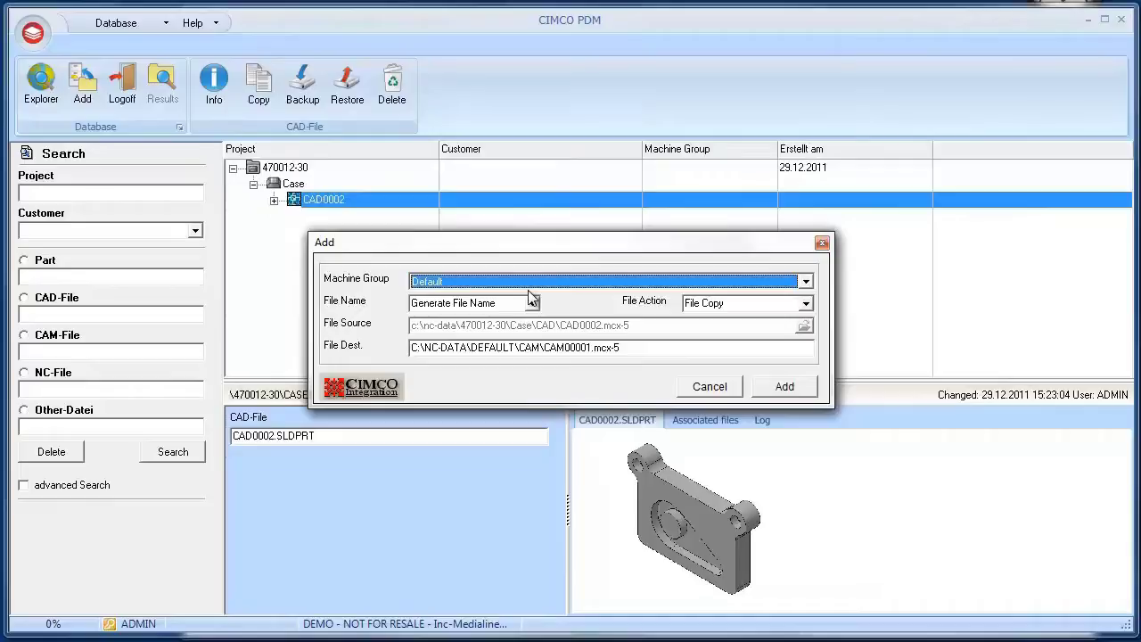
Add the part to CAD0002 as CAM file CAM00001 with machine group Default.
left_click(578, 284)
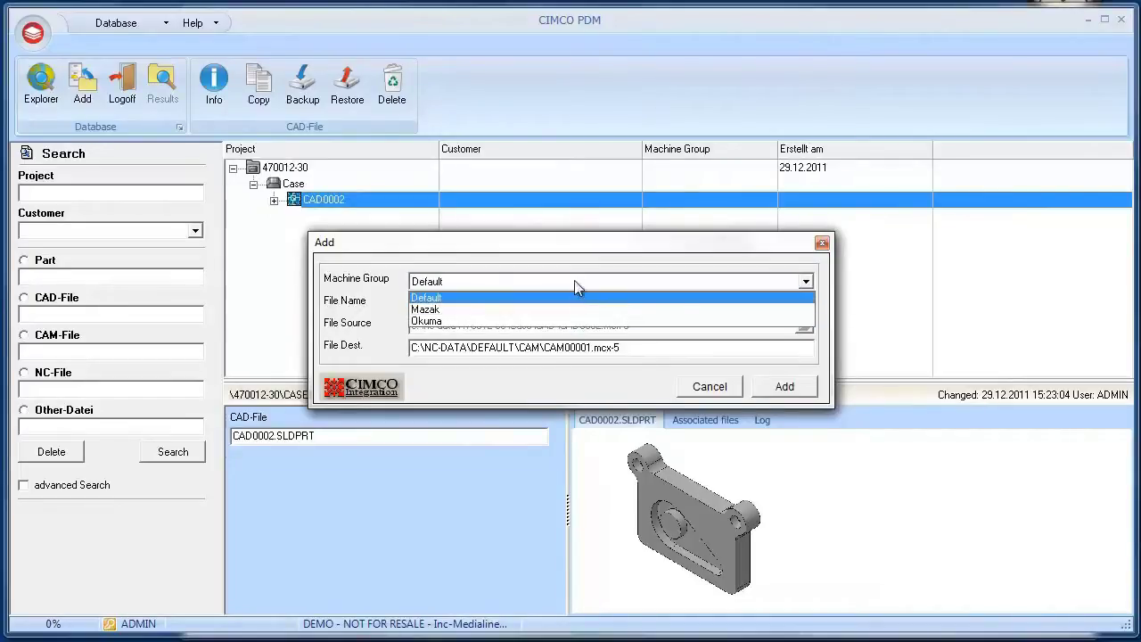
left_click(576, 282)
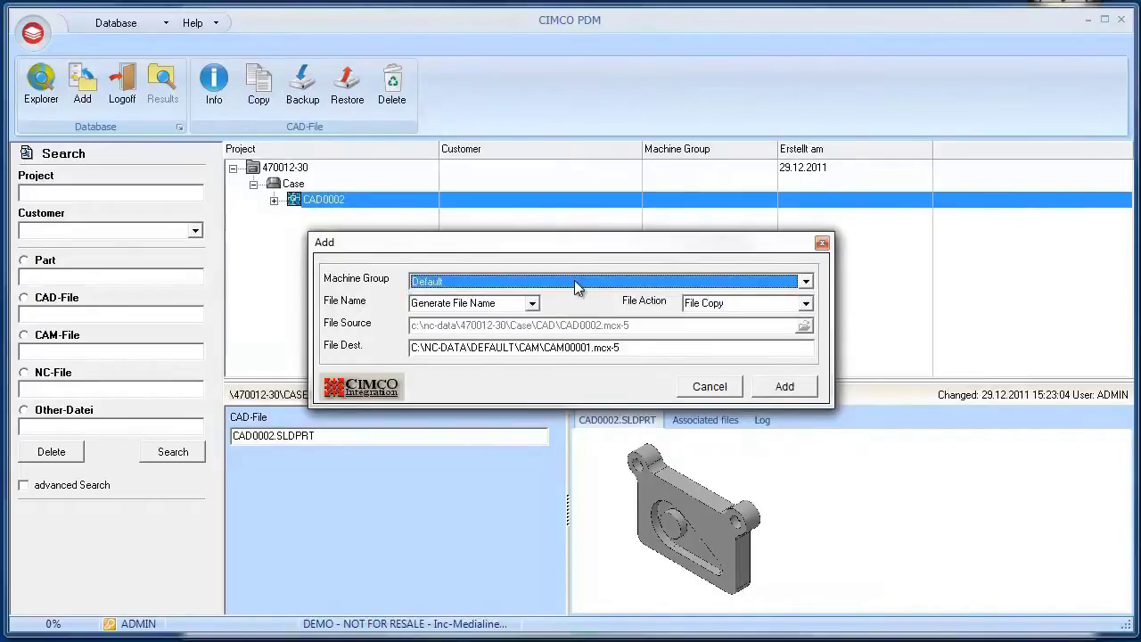
left_click(782, 388)
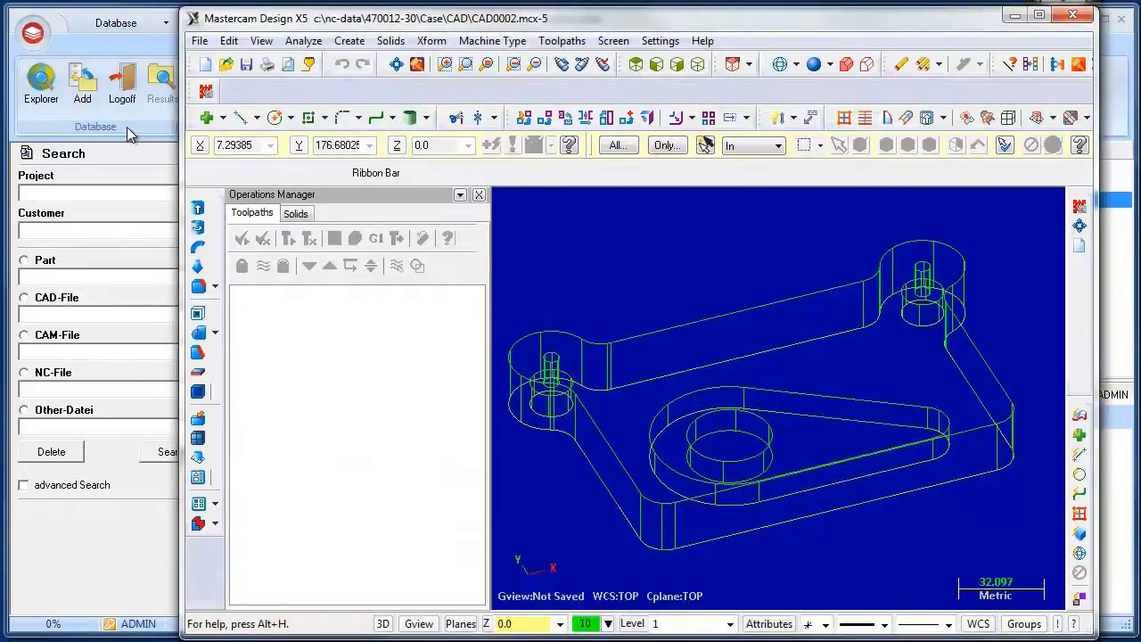
Delete the CAM00001 file from CAD0002 in CIMCO PDM.
left_click(133, 142)
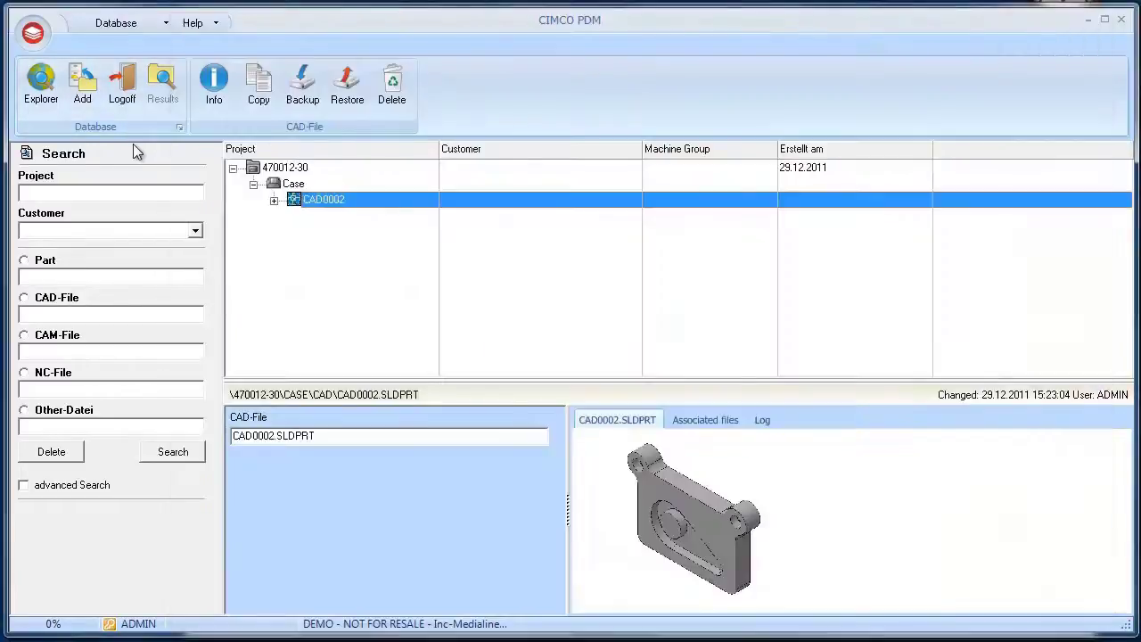
left_click(275, 201)
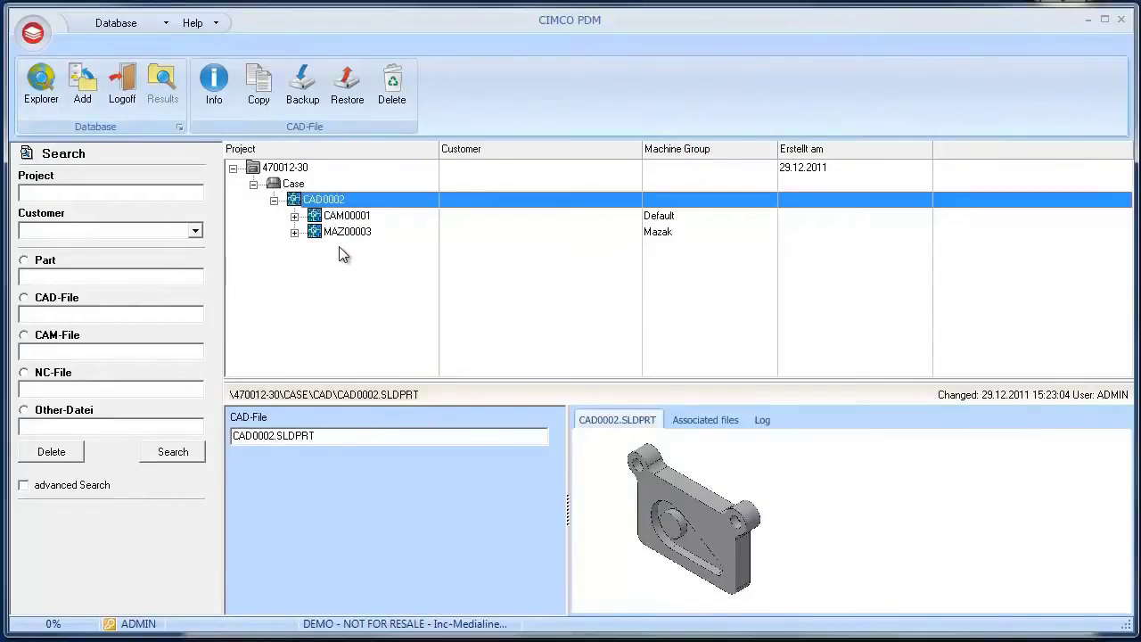
left_click(347, 218)
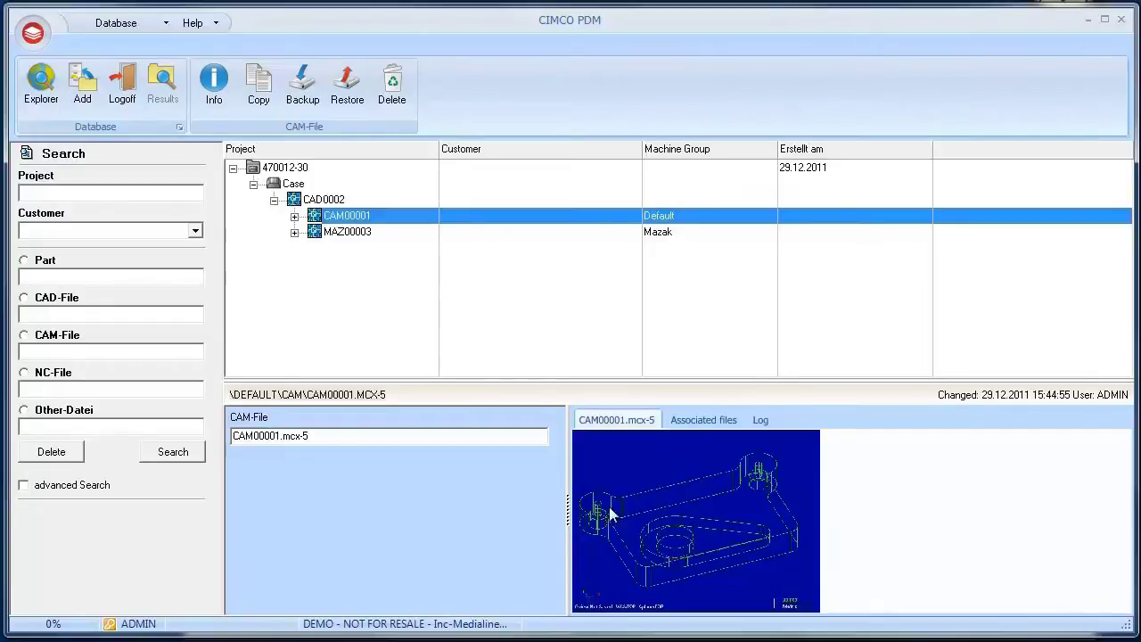
right_click(343, 222)
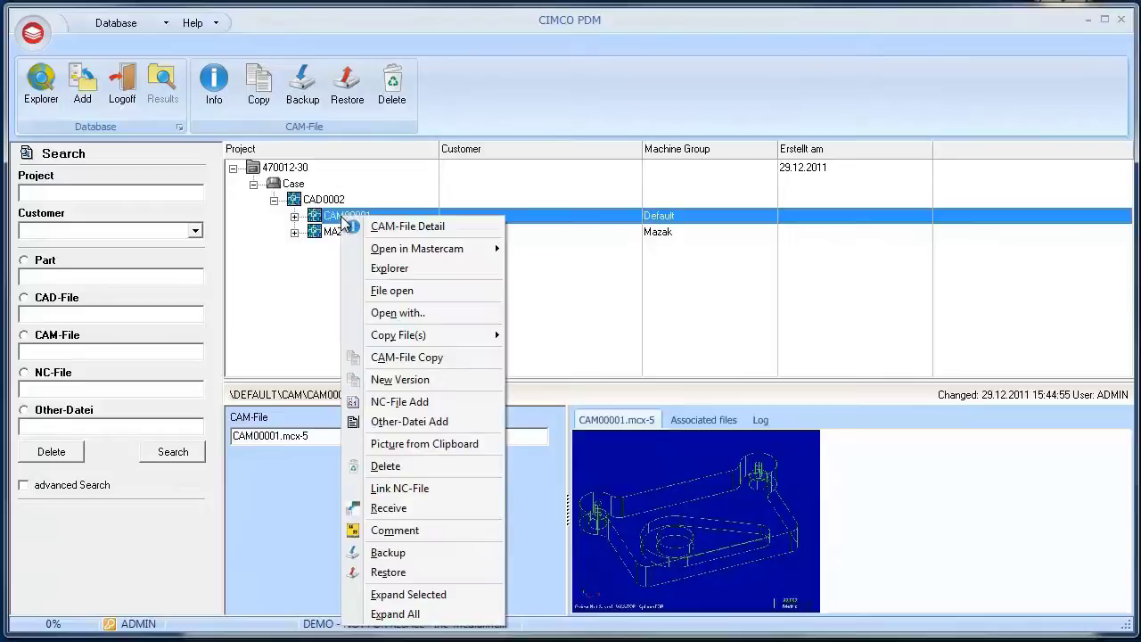
left_click(420, 464)
left_click(531, 246)
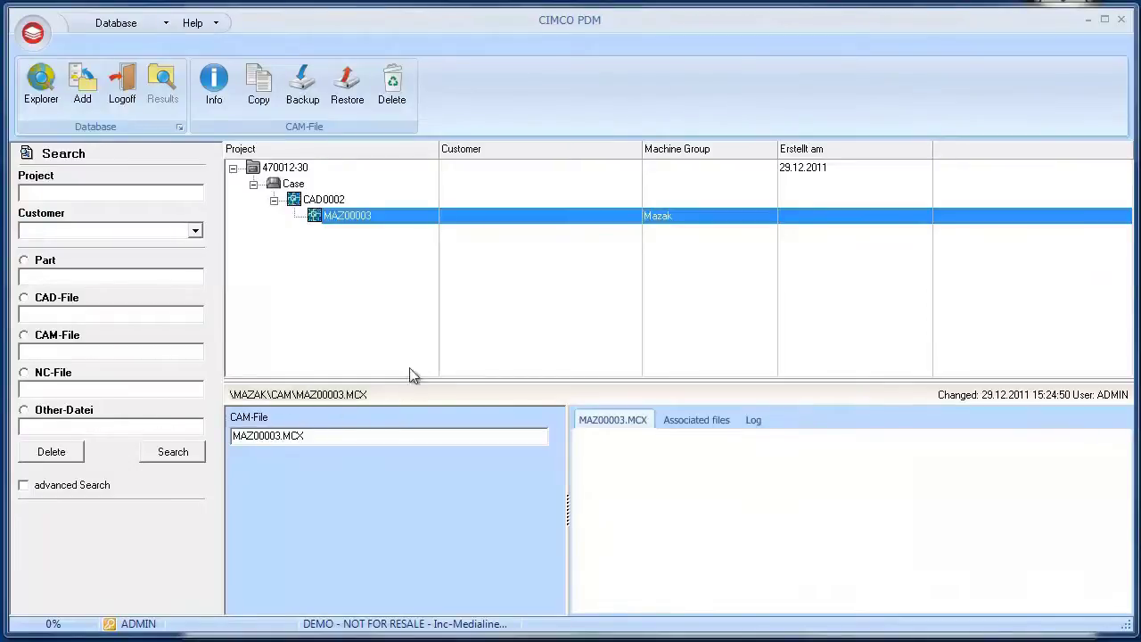
Start adding an NC file to MAZ00003 with customer CIMCO Integration.
right_click(356, 222)
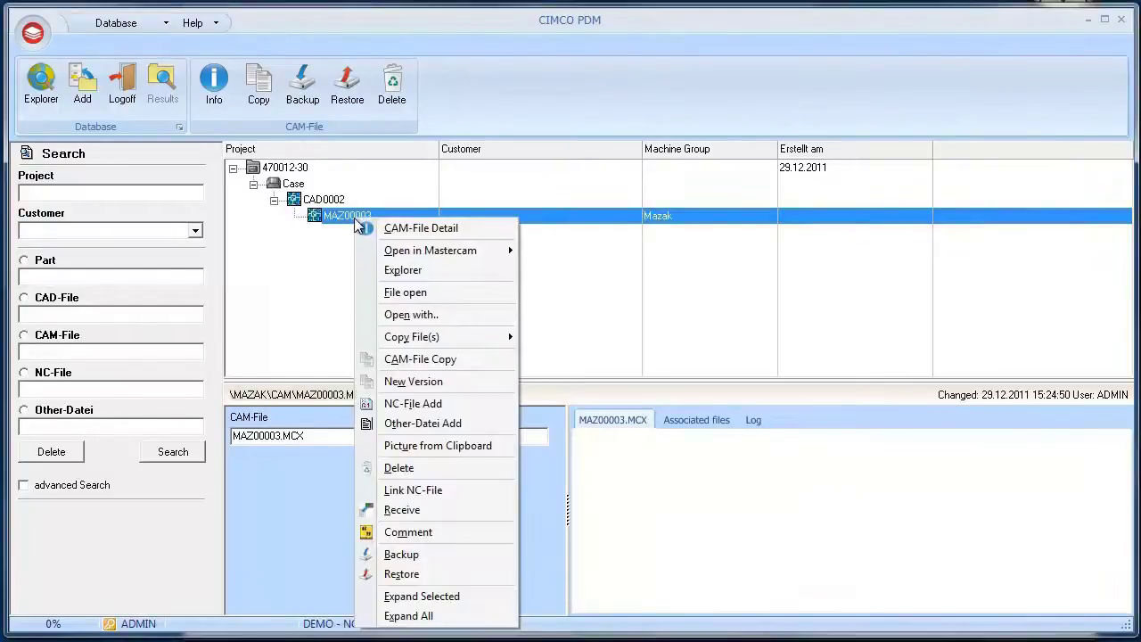
left_click(421, 410)
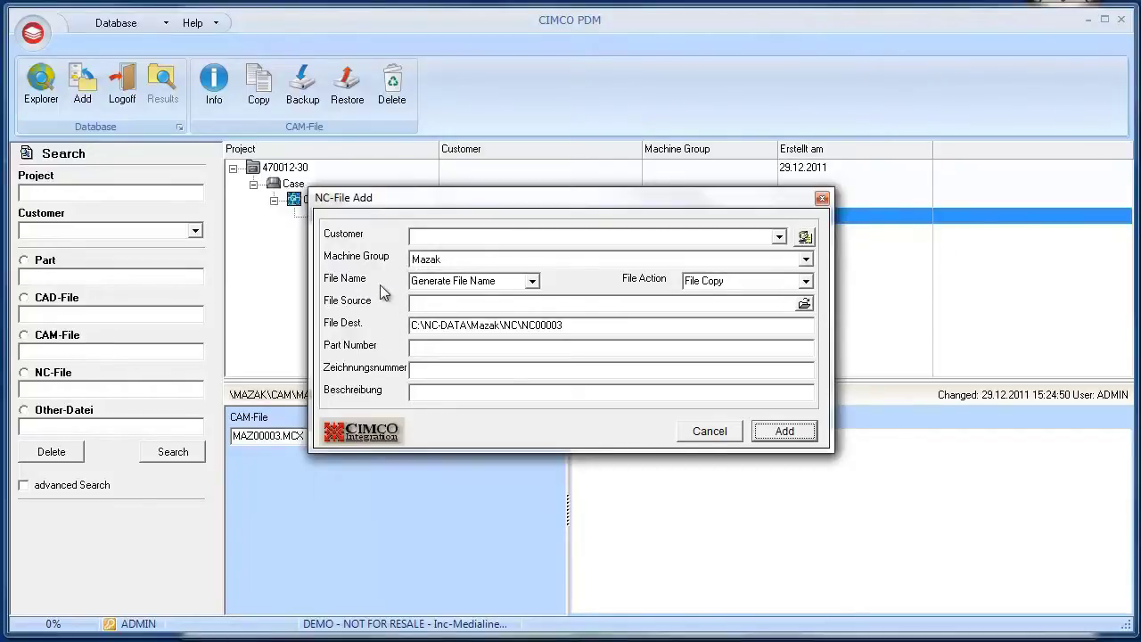
left_click(779, 237)
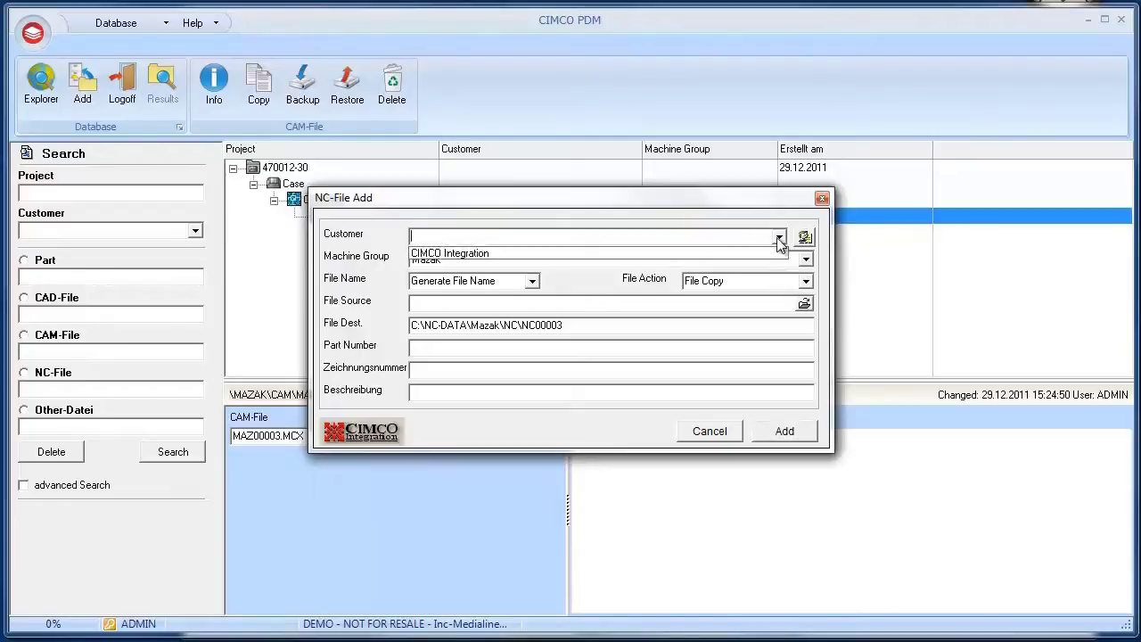
left_click(765, 253)
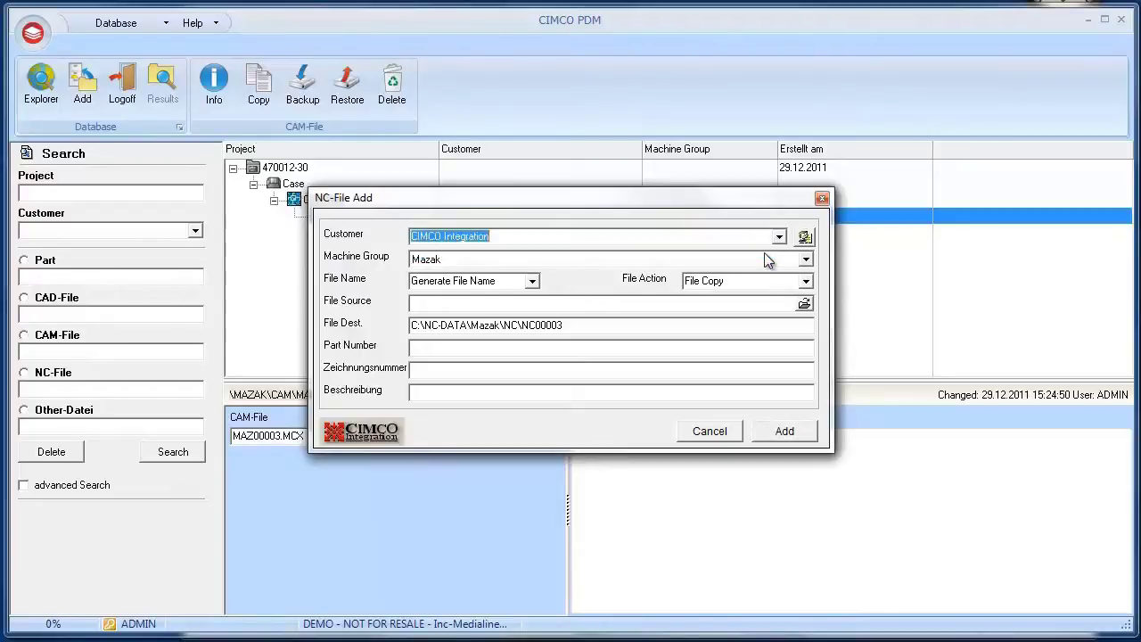
left_click(446, 348)
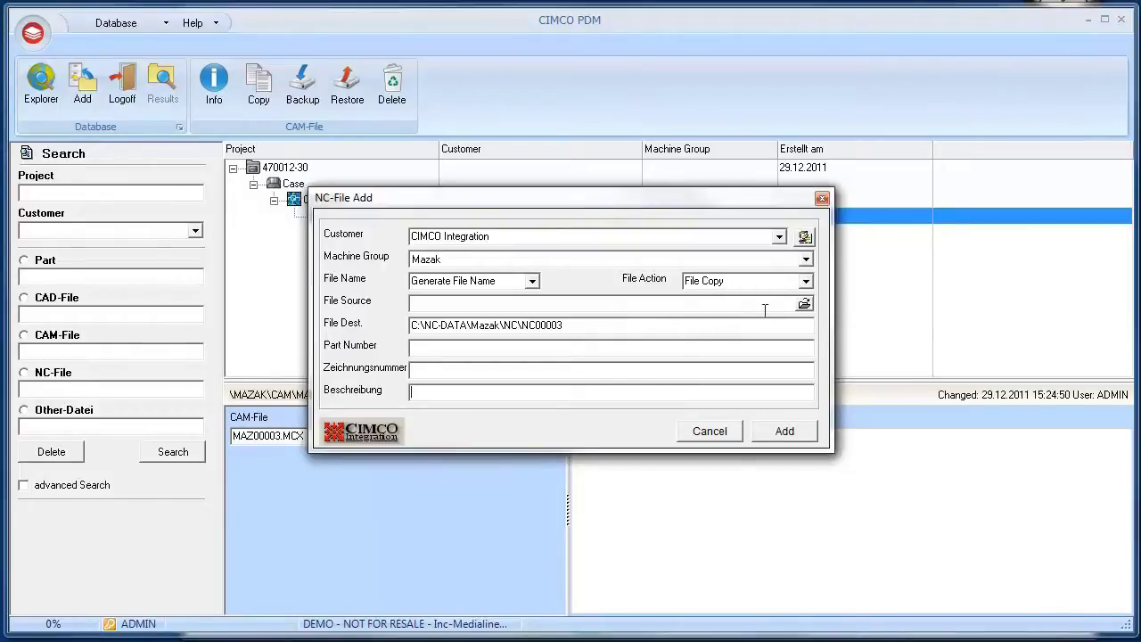
Add 00000062.NC as NC00003 under MAZ00003 and view its program listing.
left_click(804, 303)
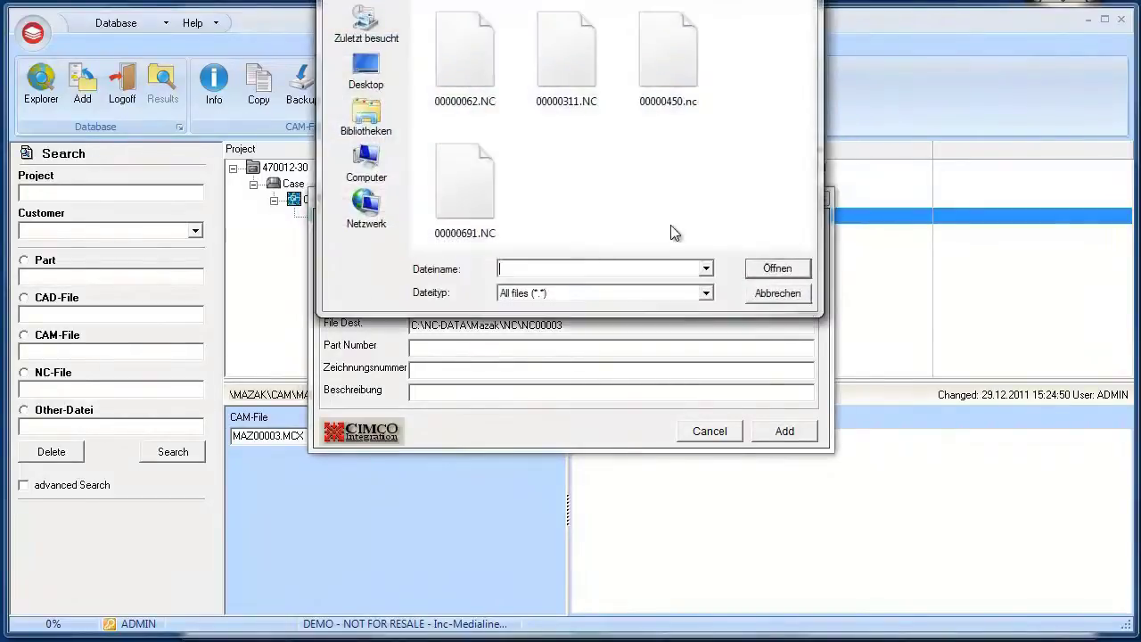
left_click(478, 55)
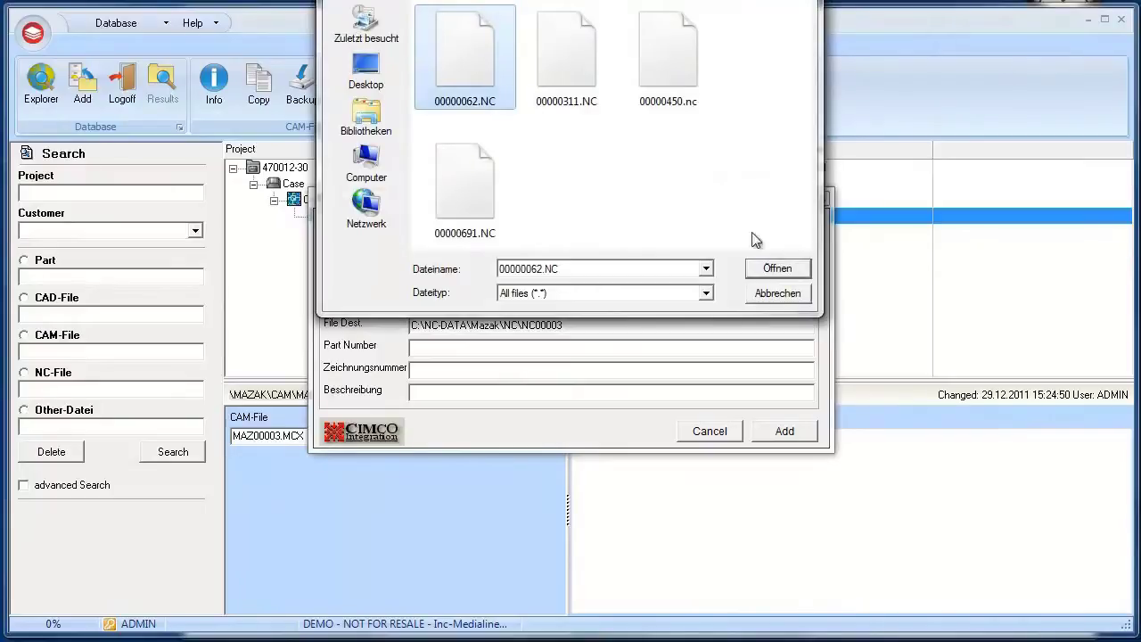
left_click(776, 267)
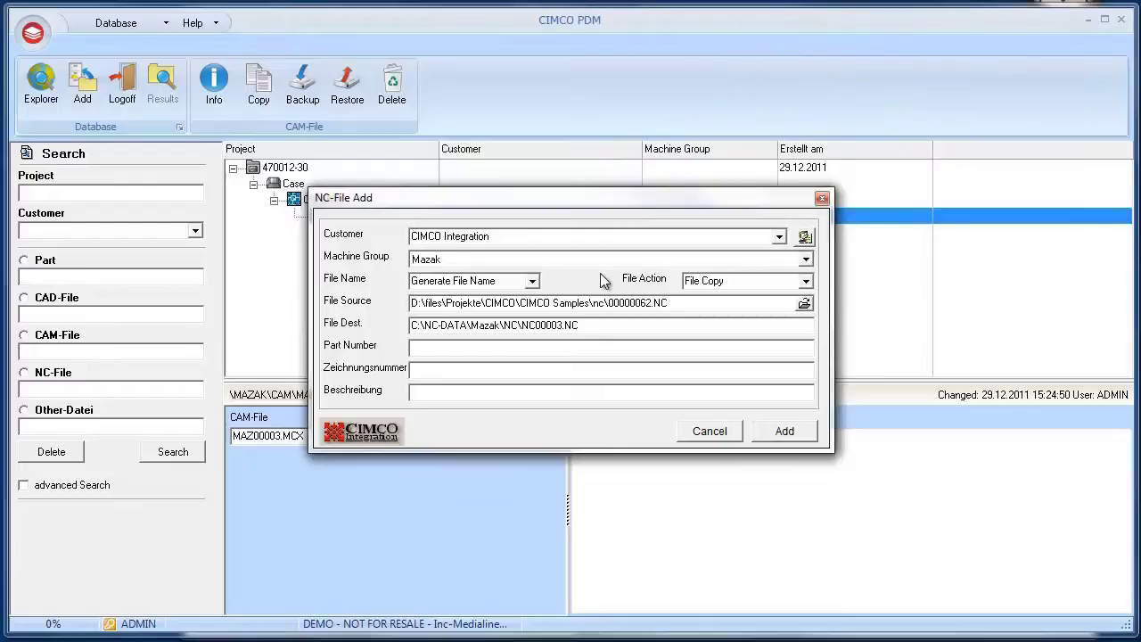
left_click(783, 433)
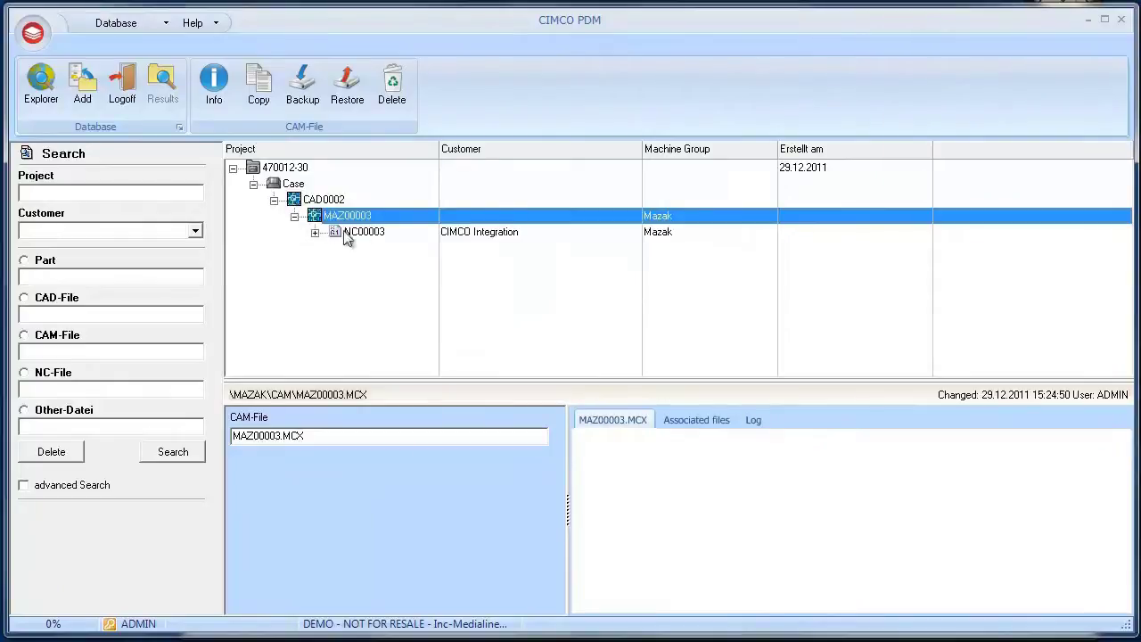
left_click(373, 237)
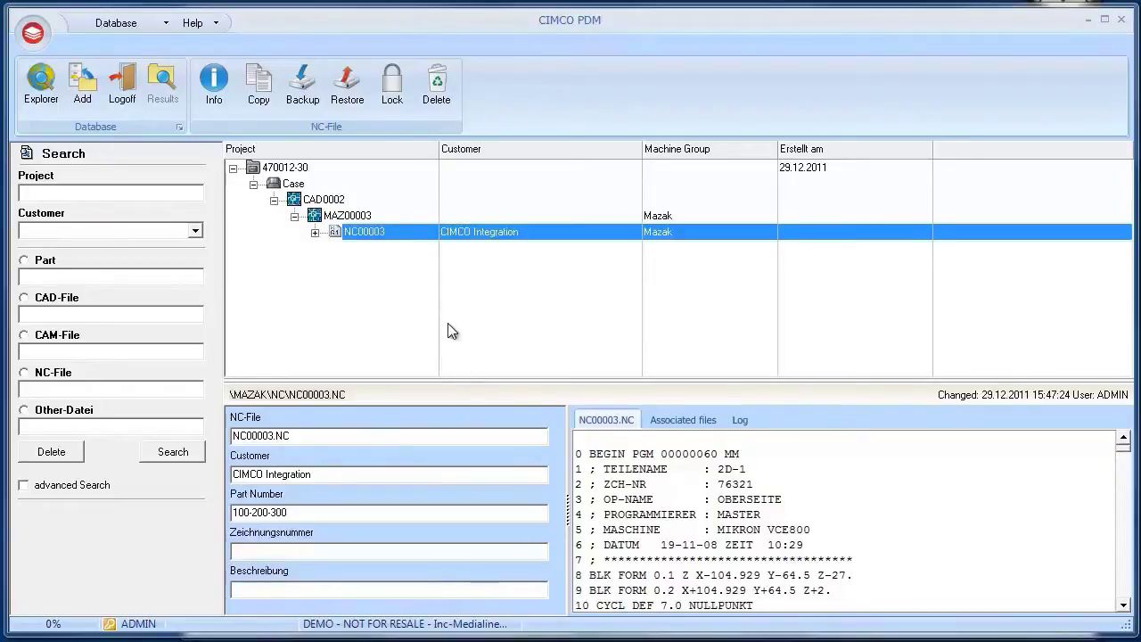
left_click(427, 236)
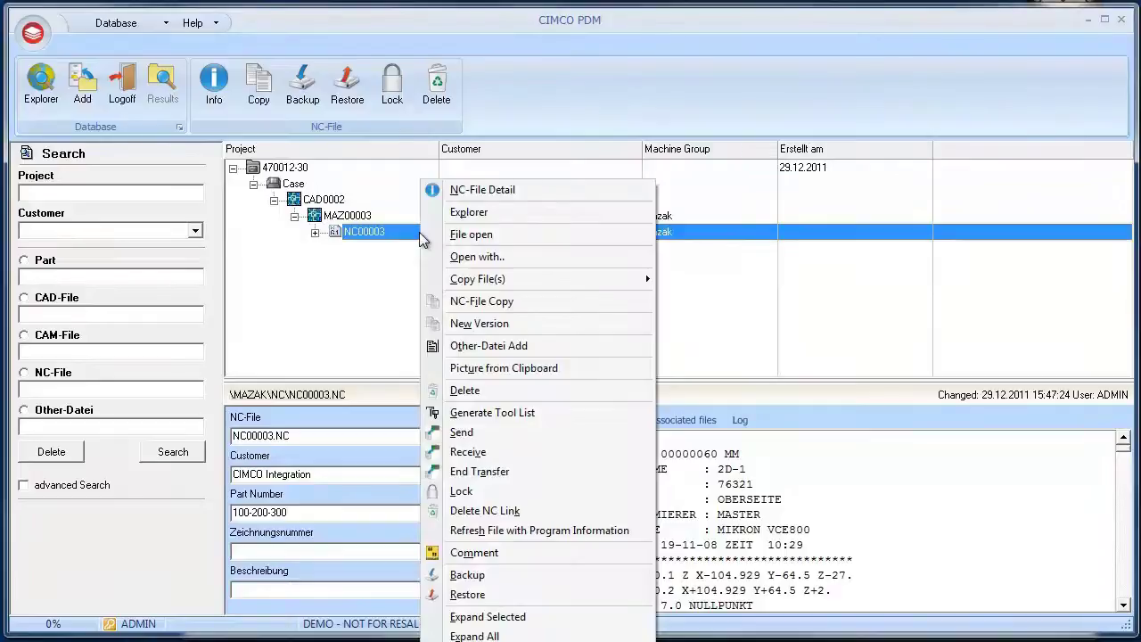
left_click(463, 433)
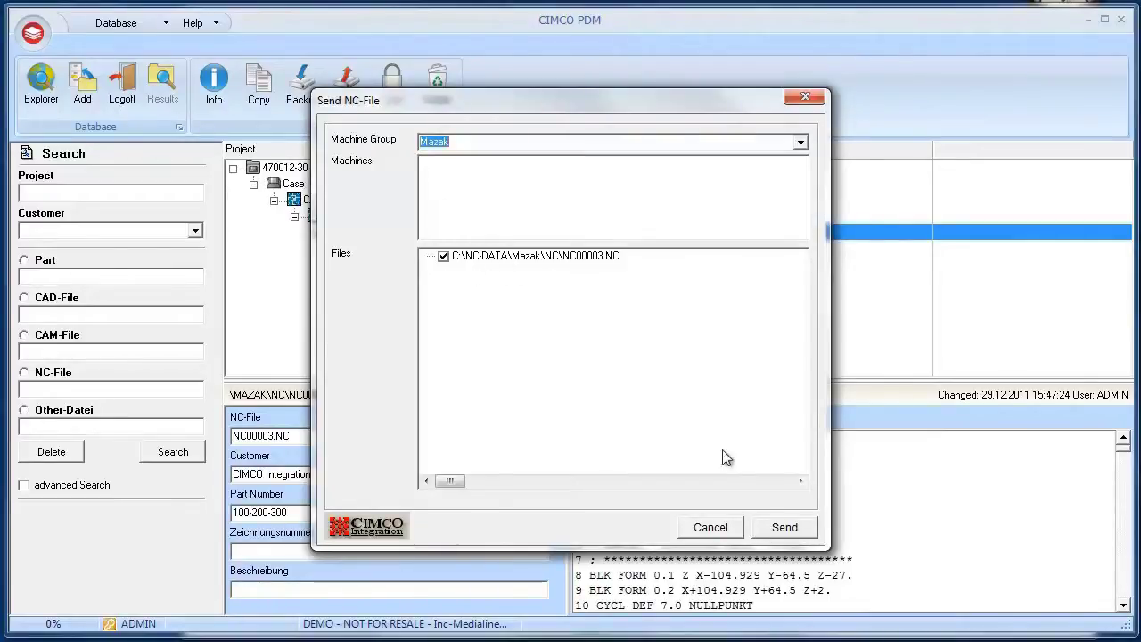
left_click(729, 530)
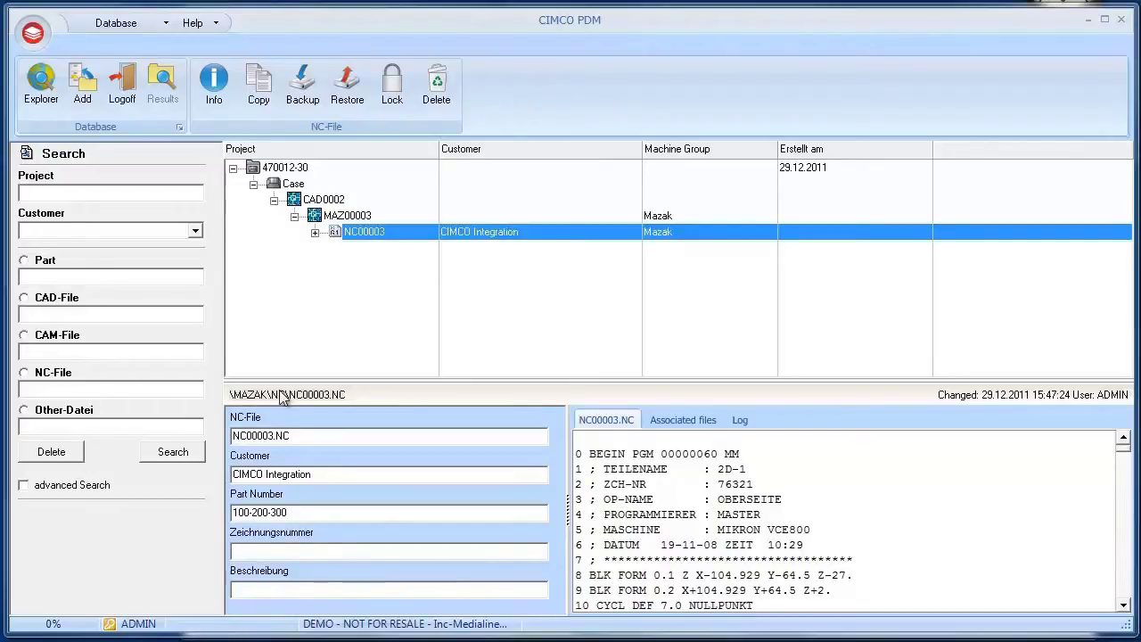
Attach the sample picture 11-1-621.jpg to the Case part as an Other-Datei file.
right_click(293, 183)
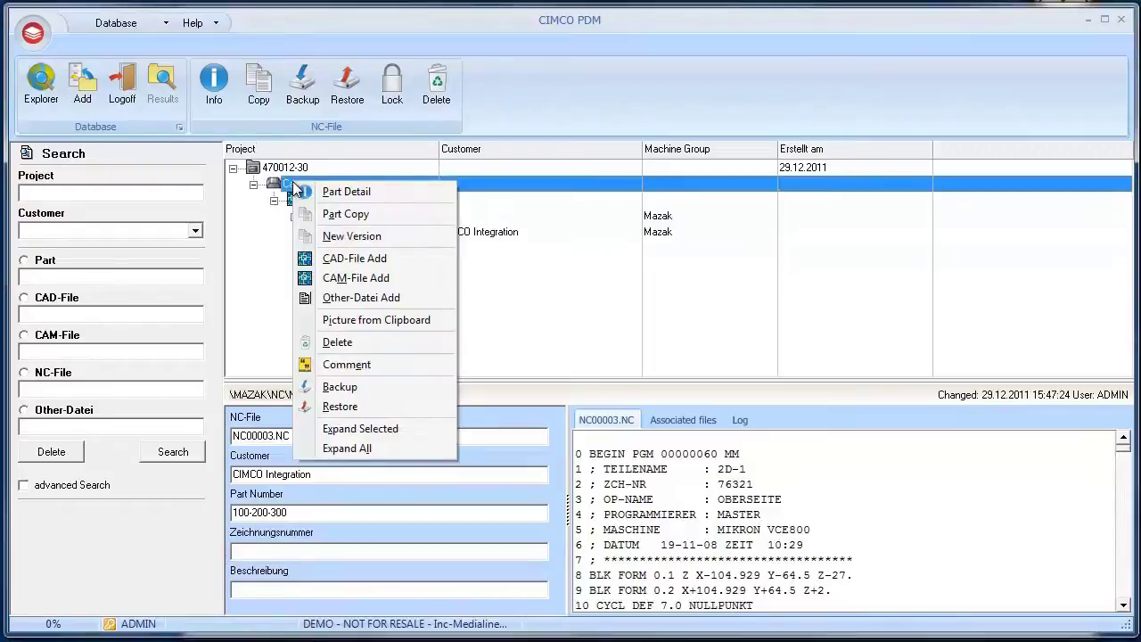
left_click(370, 298)
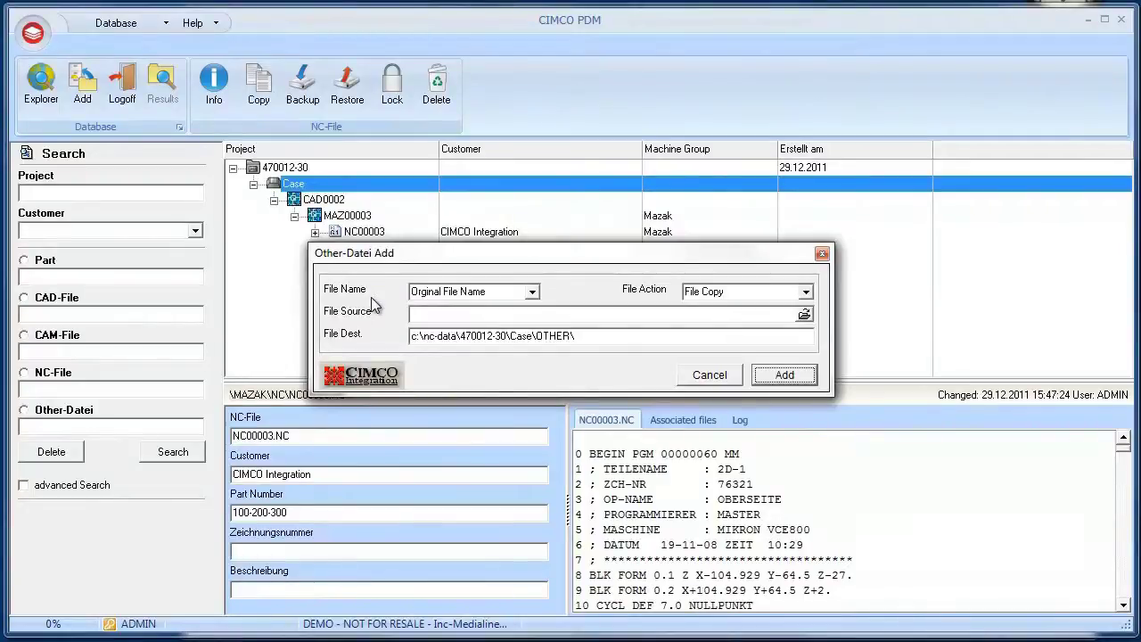
left_click(805, 314)
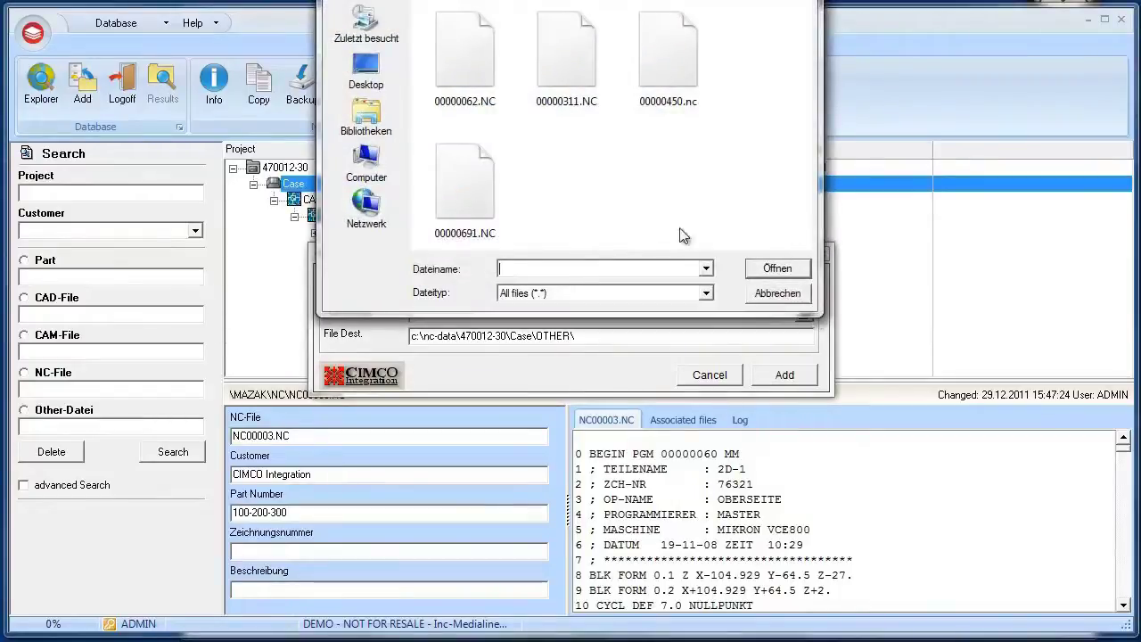
key("BackSpace")
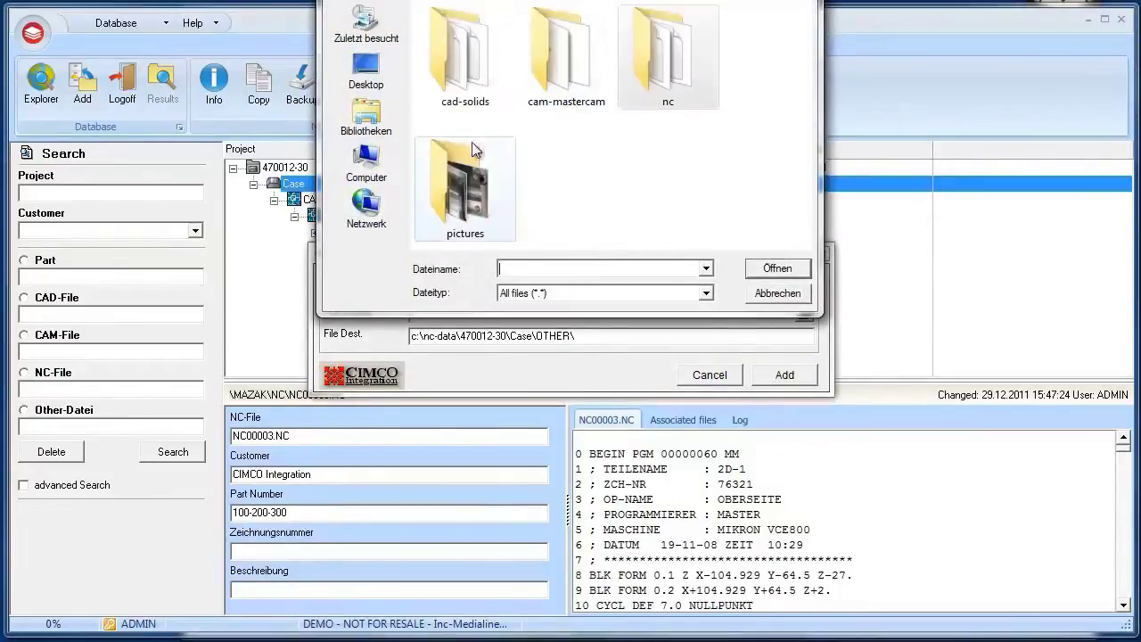
double_click(449, 194)
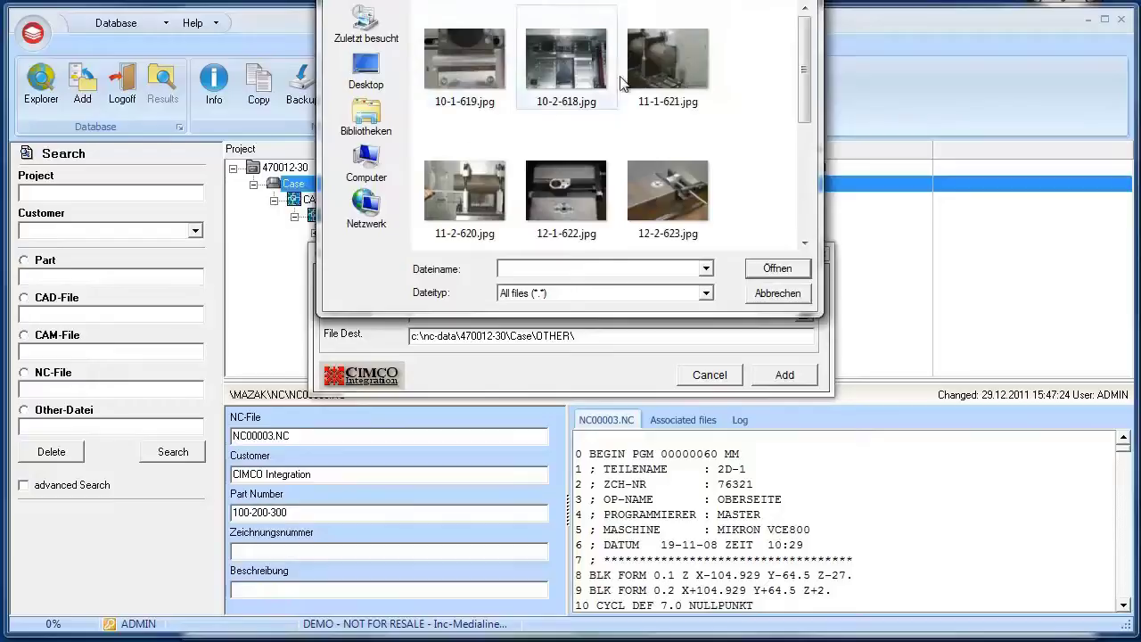
left_click(666, 71)
left_click(761, 268)
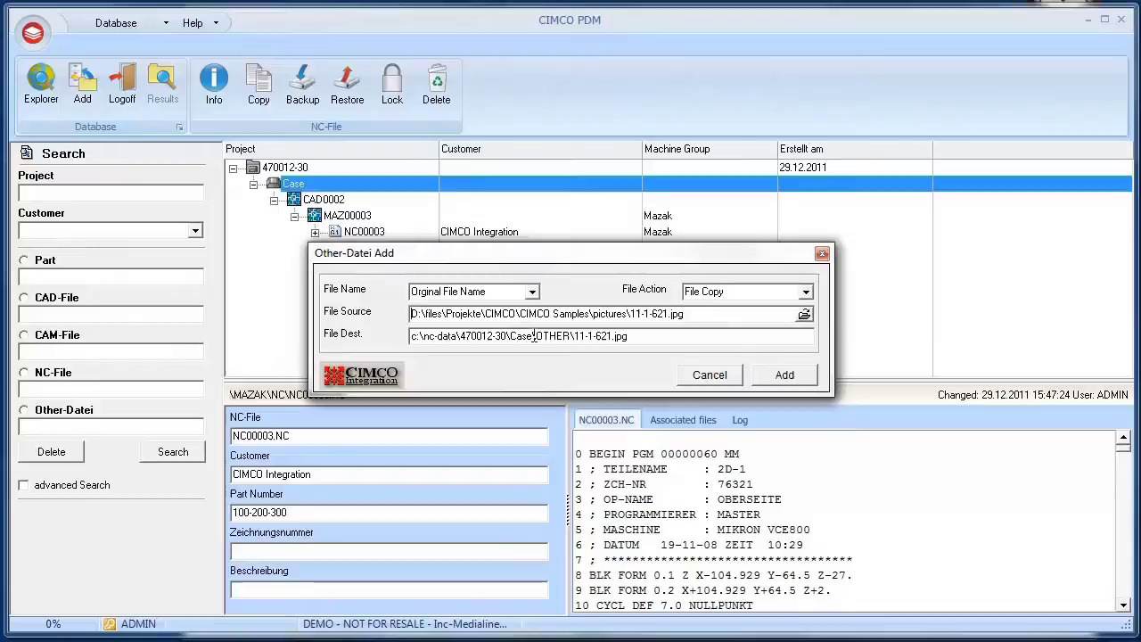
left_click_drag(535, 336, 585, 337)
left_click_drag(505, 336, 533, 336)
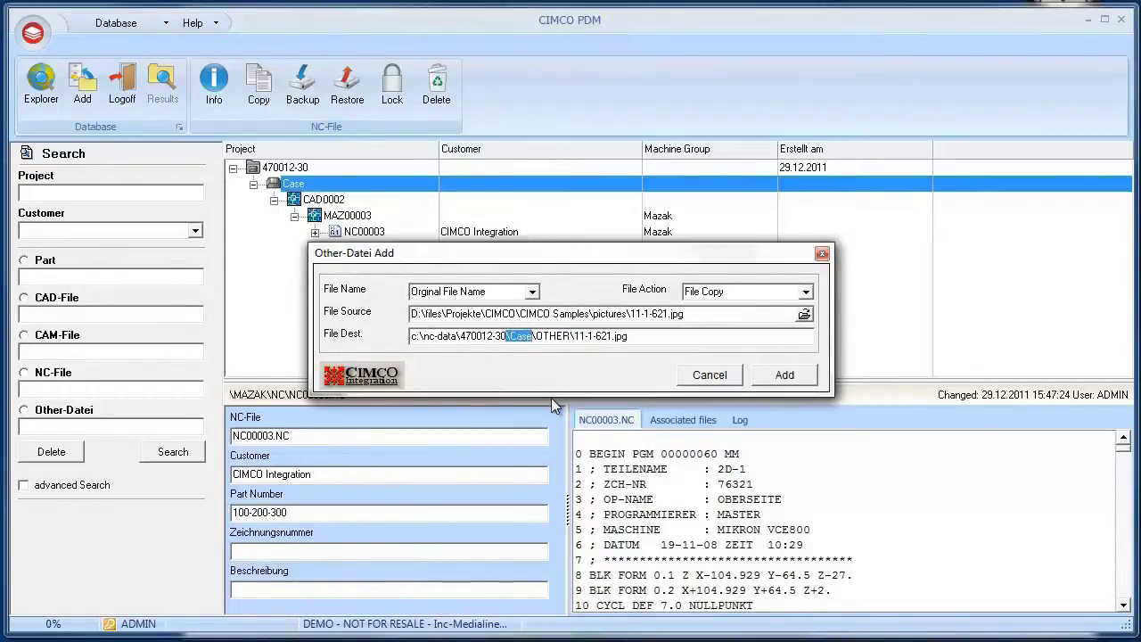
left_click(779, 379)
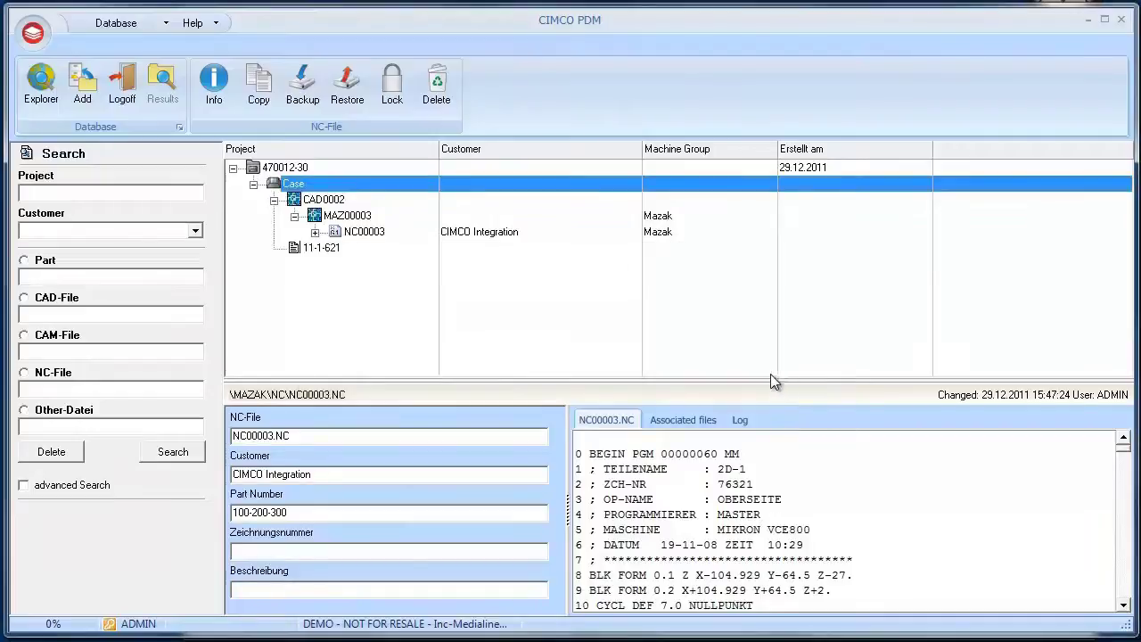
View the attached picture's details, then open Database Configuration from the application menu.
left_click(329, 248)
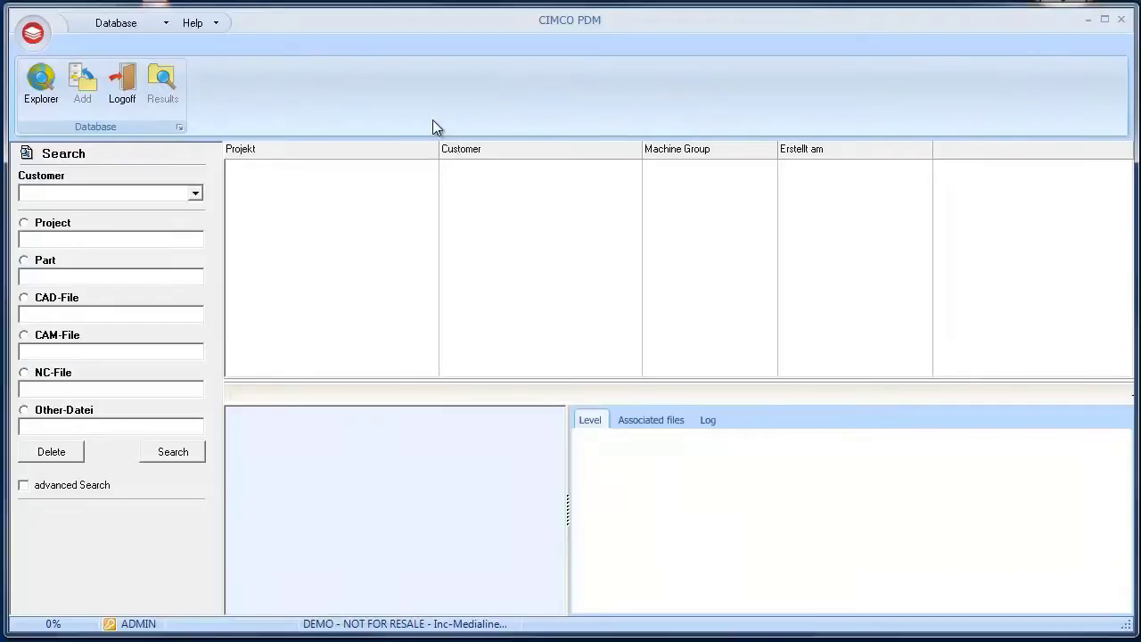
left_click(32, 33)
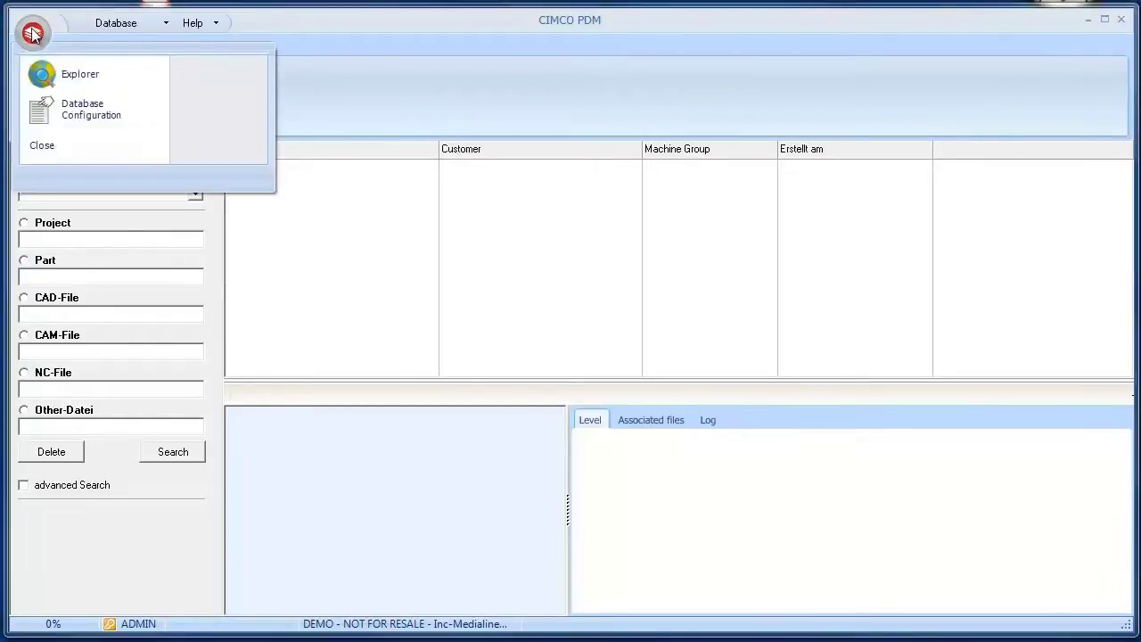
left_click(68, 113)
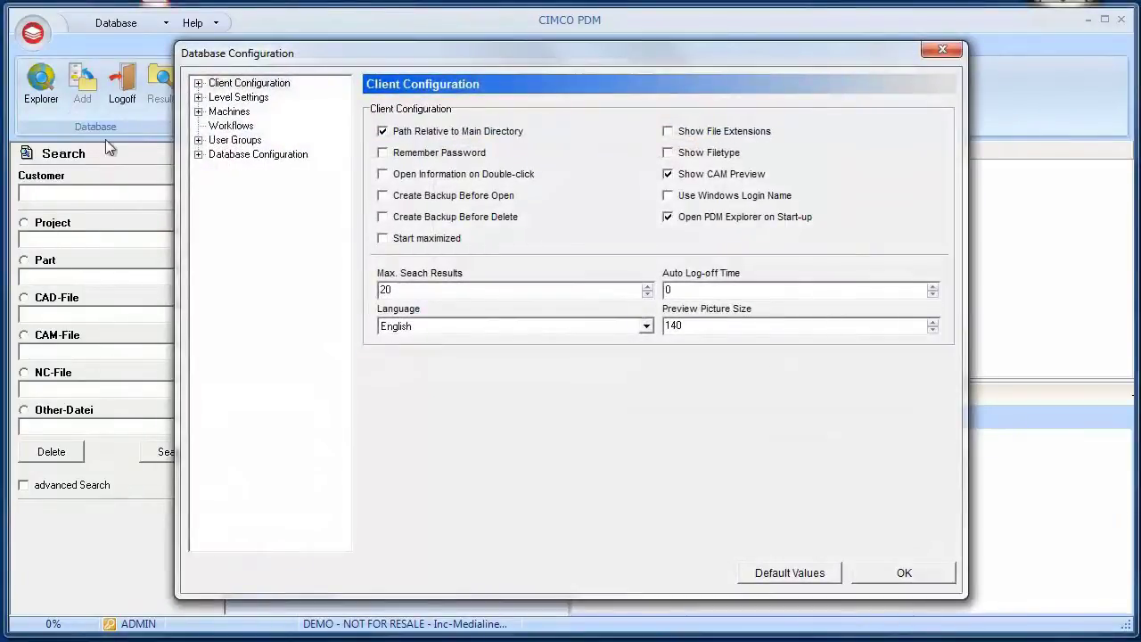
Remove NC-File from the Part level's allowed sub-levels in Level Settings.
left_click(243, 100)
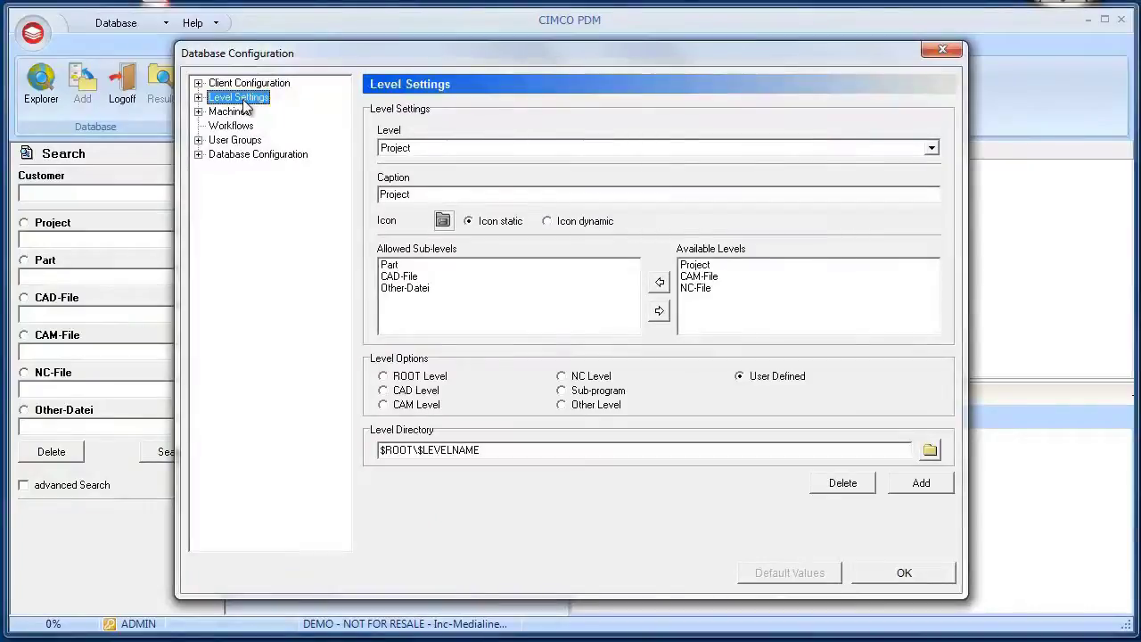
left_click(457, 147)
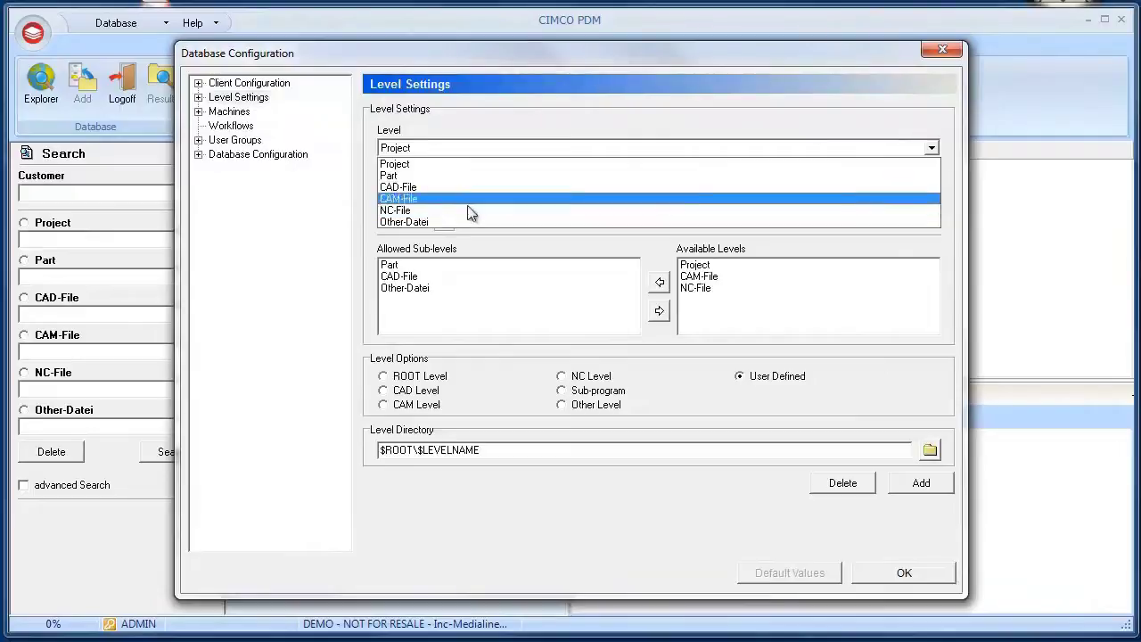
left_click(462, 175)
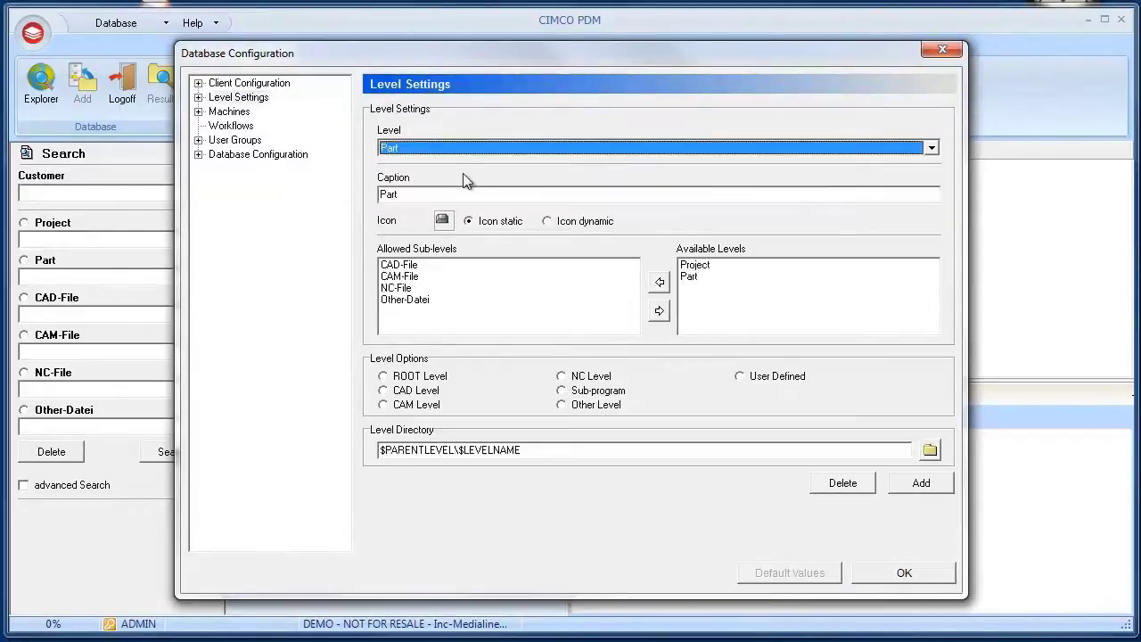
left_click(457, 192)
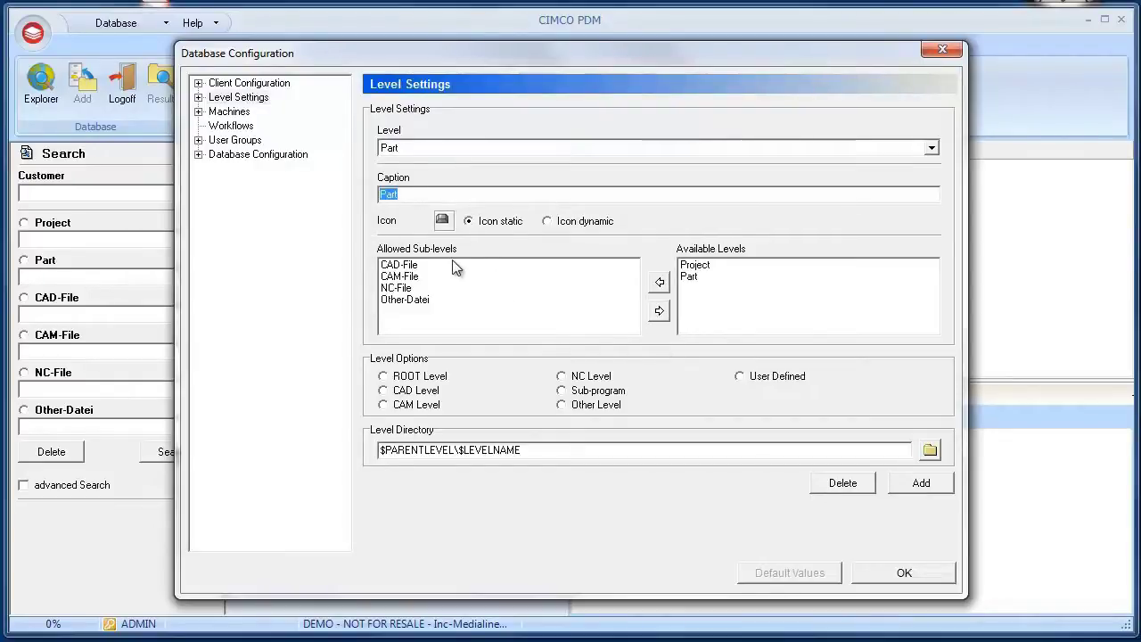
left_click(410, 290)
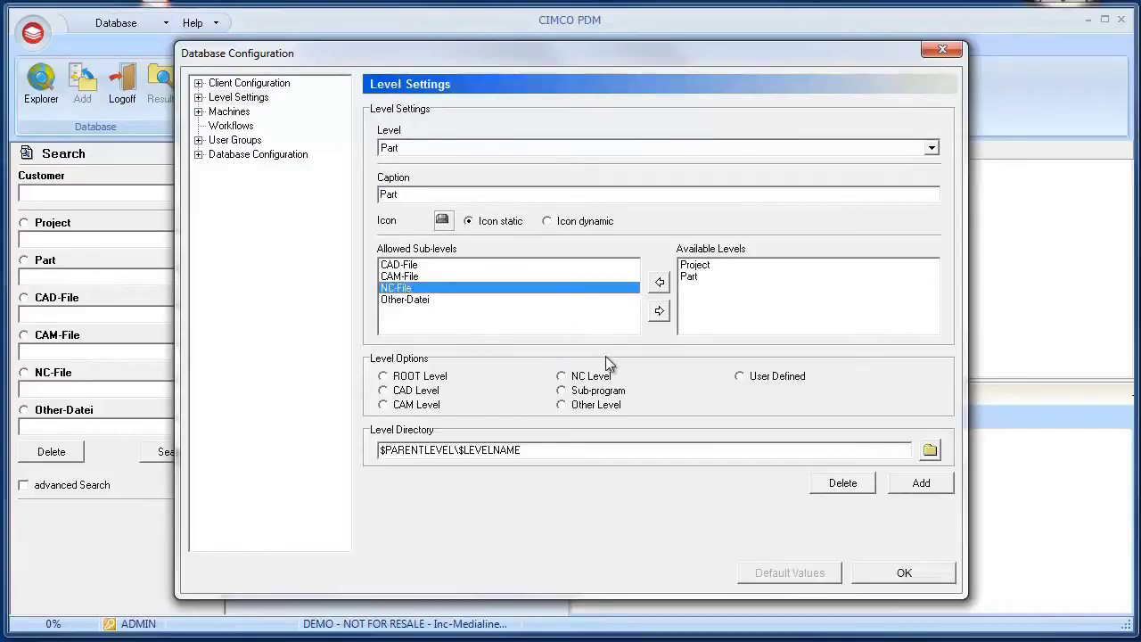
left_click(659, 312)
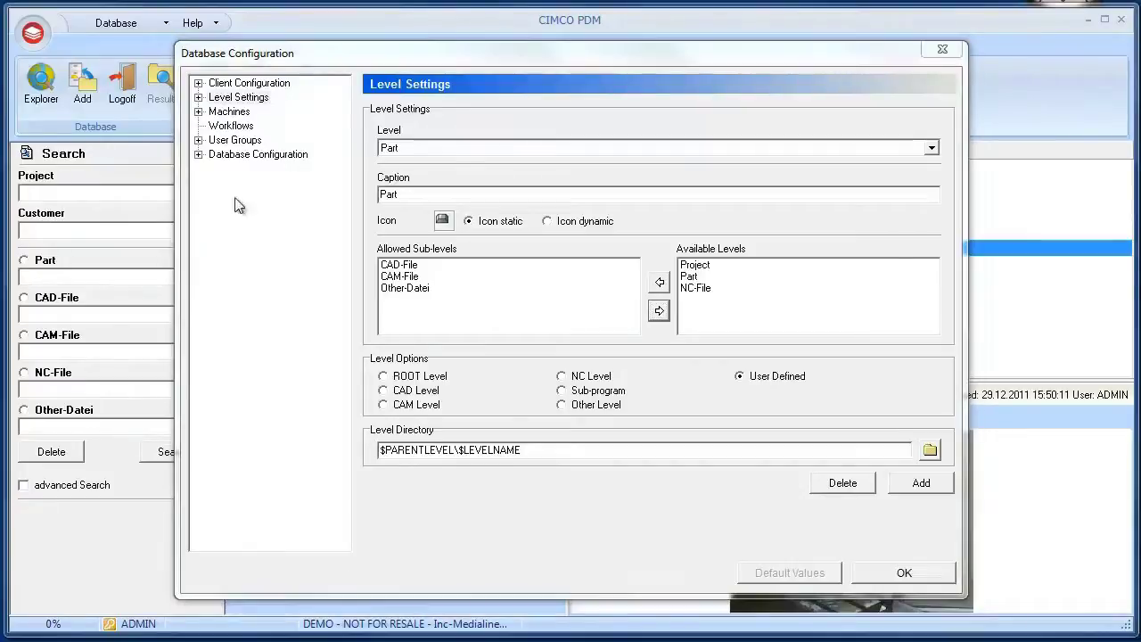
left_click(199, 98)
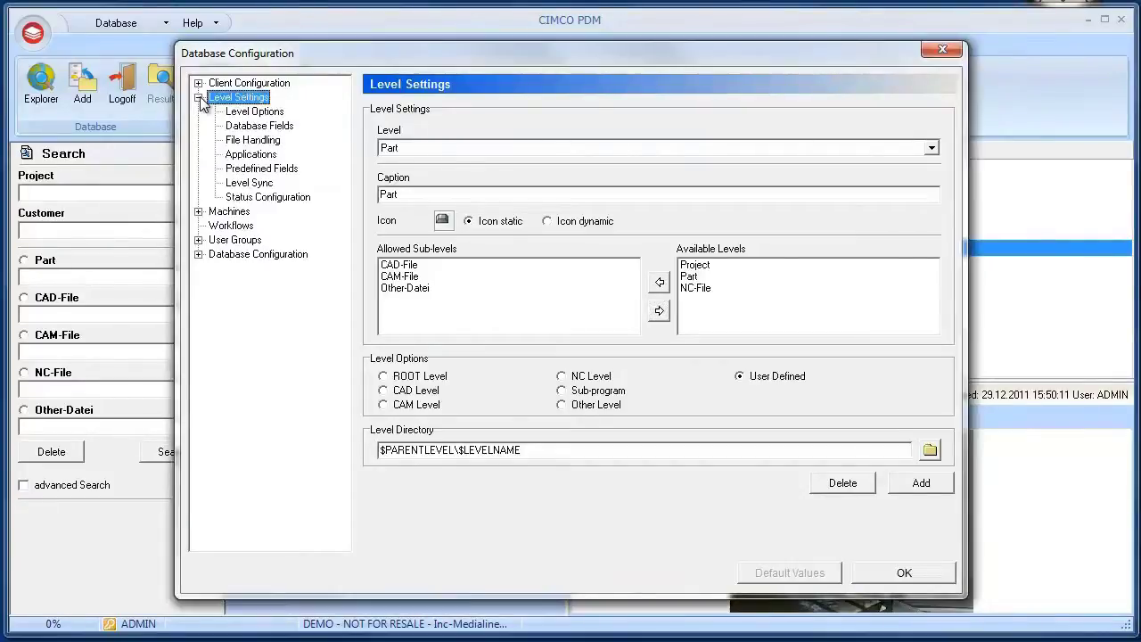
Look through the Part level options and user-defined fields, ending on File Handling.
left_click(255, 116)
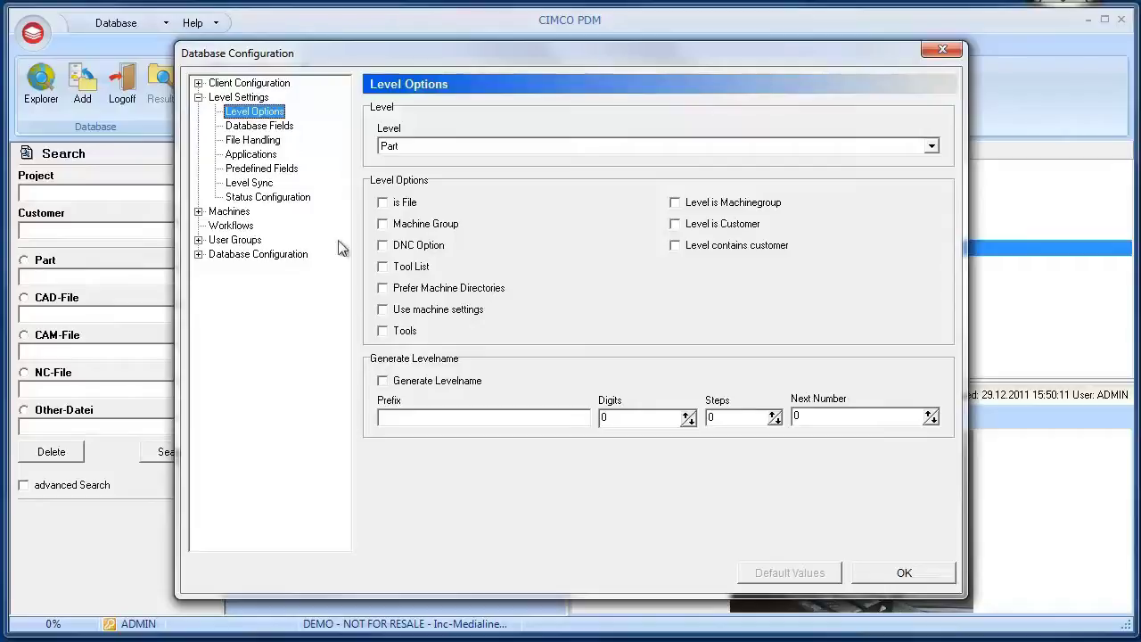
left_click(274, 130)
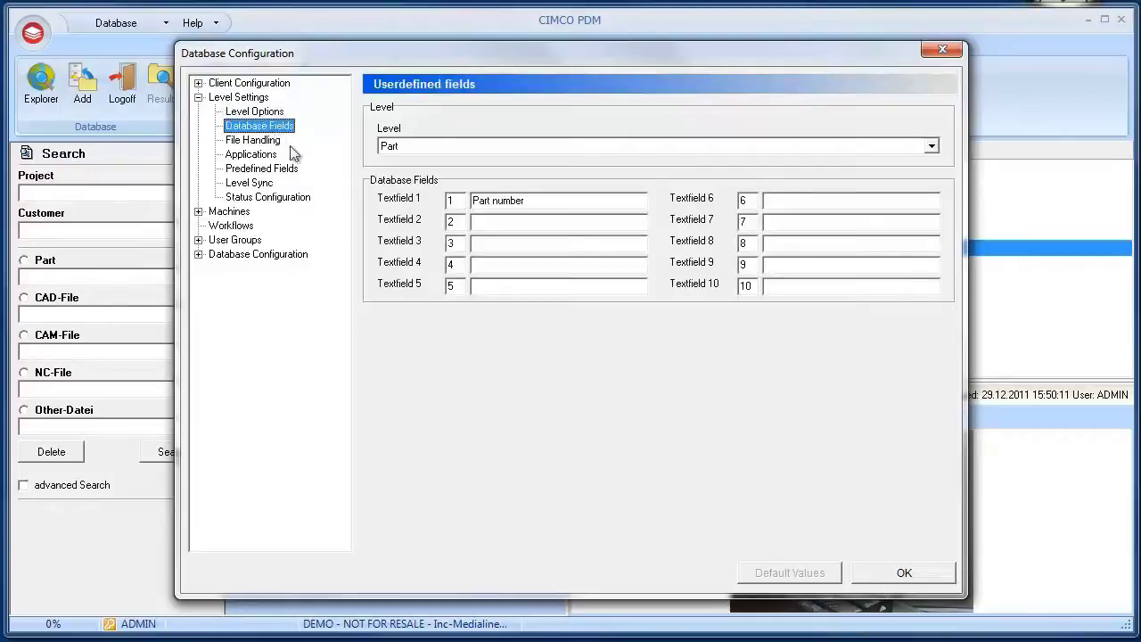
mouse_move(472, 200)
left_mouse_down()
mouse_move(524, 201)
mouse_move(491, 205)
left_mouse_up()
left_click(491, 203)
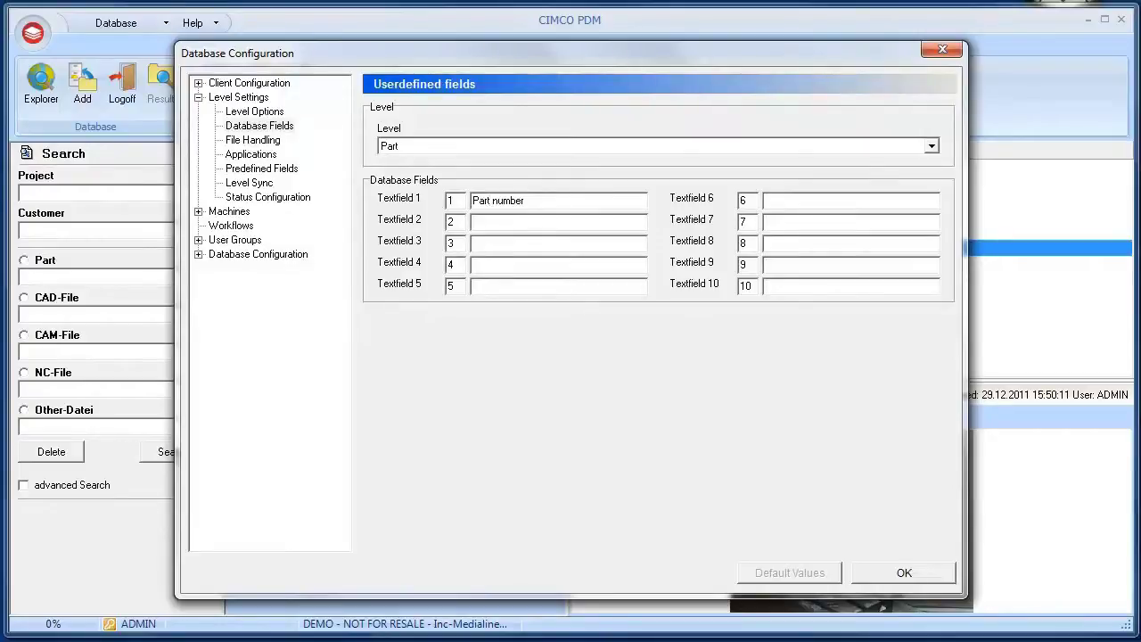
left_click(172, 208)
left_click(248, 142)
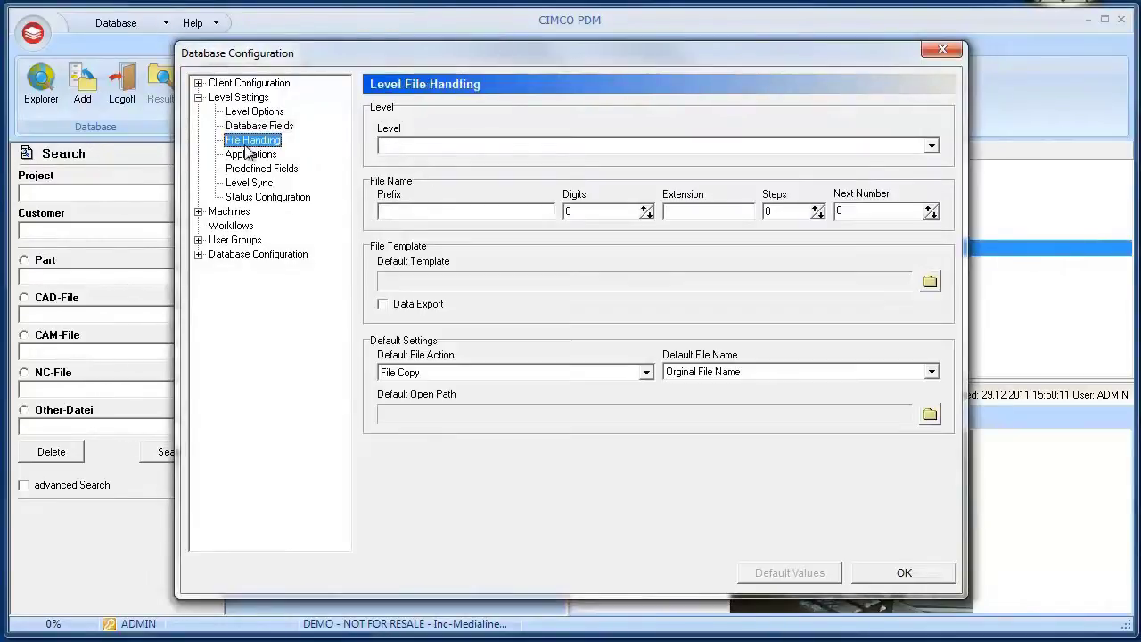
Keep File Copy as the CAD-File level's default action, then view its double-click application.
left_click(448, 150)
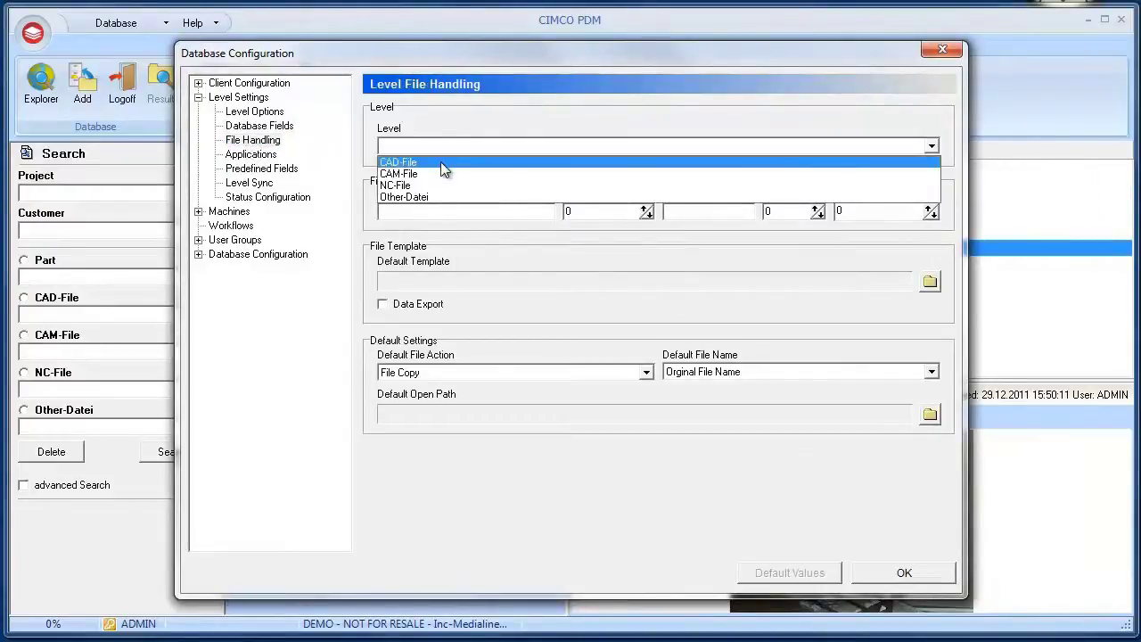
left_click(441, 164)
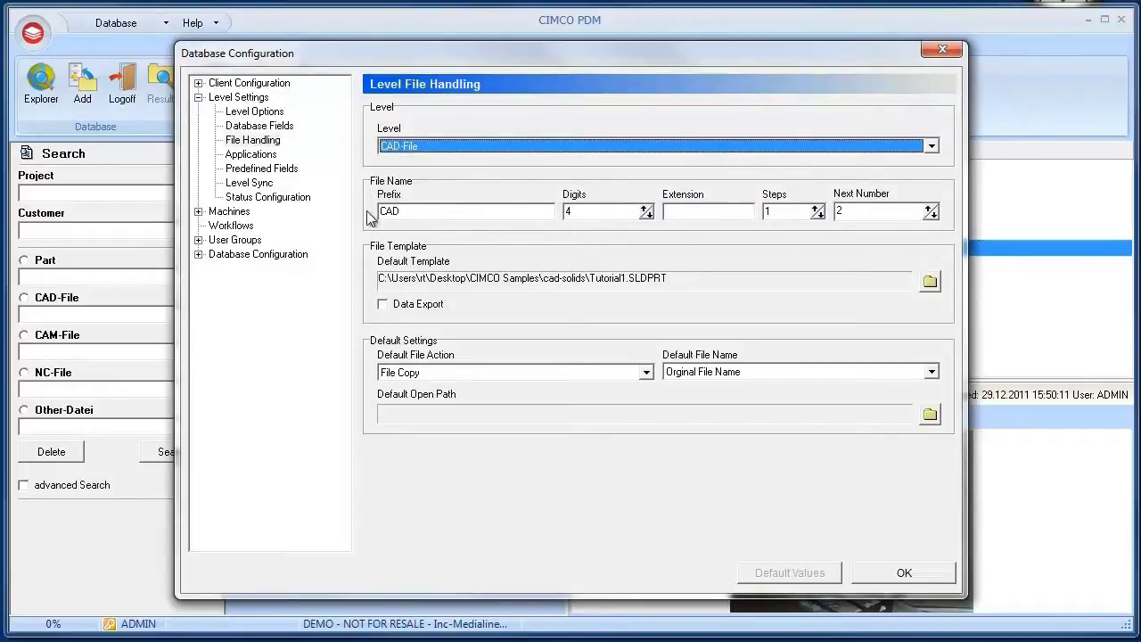
left_click(425, 375)
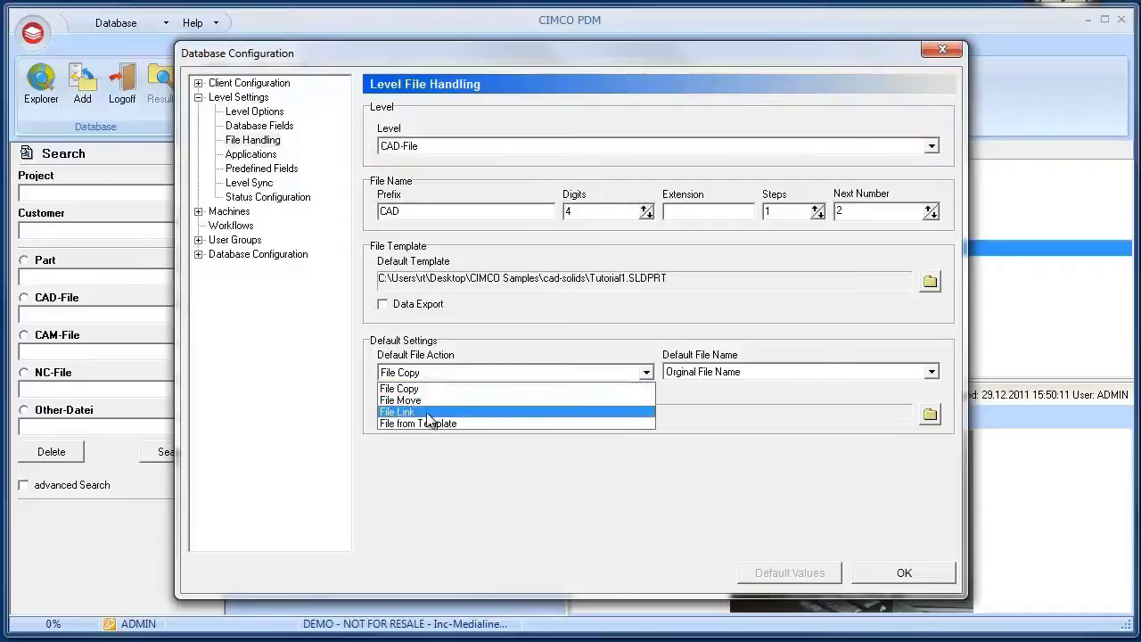
left_click(464, 442)
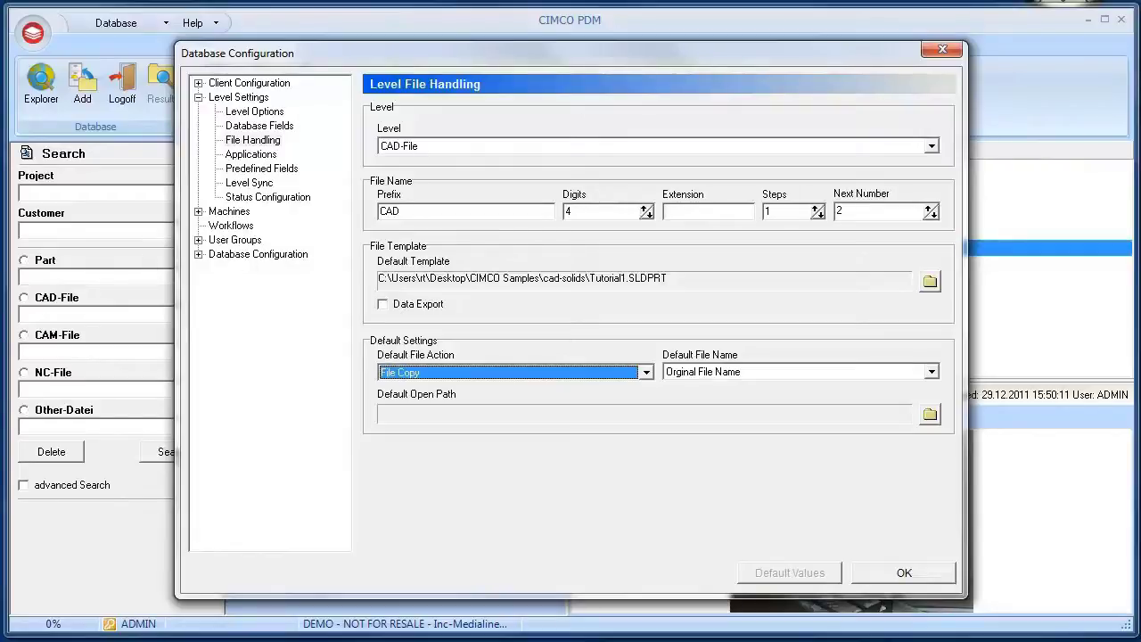
left_click(250, 158)
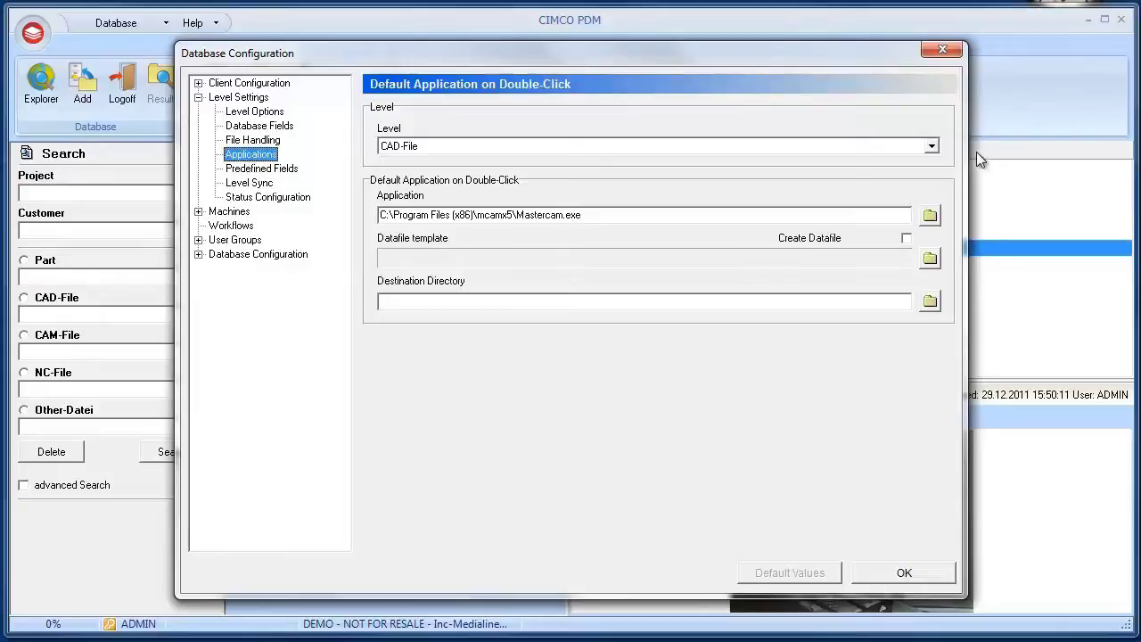
Review the CAD-File application path to Mastercam.exe, then view the Predefined Fields page.
left_click(932, 145)
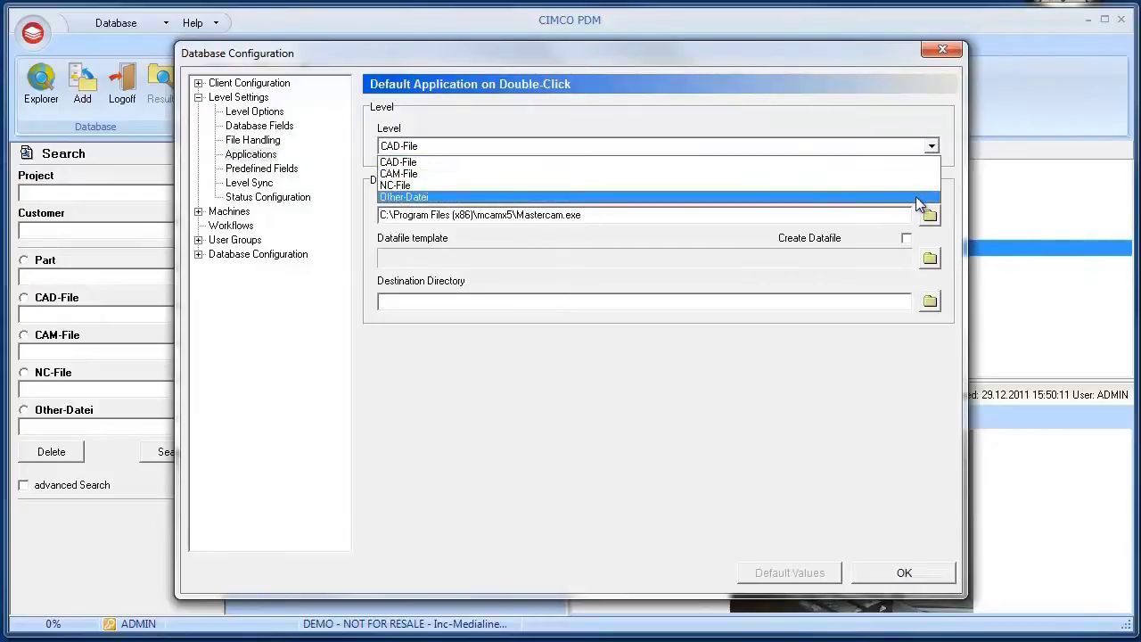
left_click(925, 161)
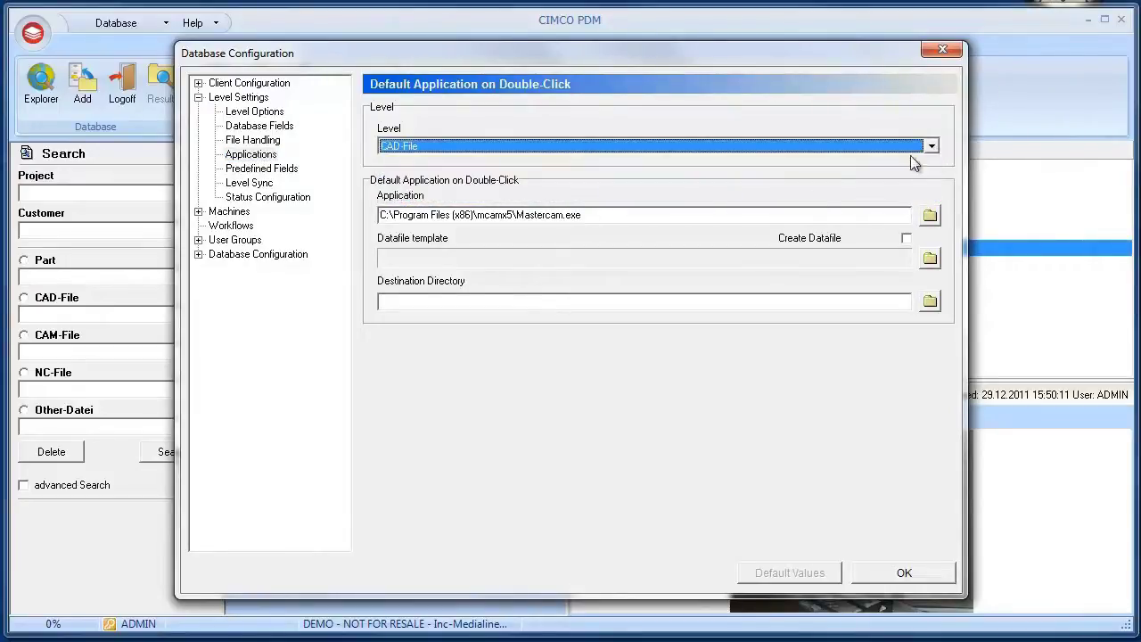
left_click_drag(588, 212, 379, 212)
left_click(458, 214)
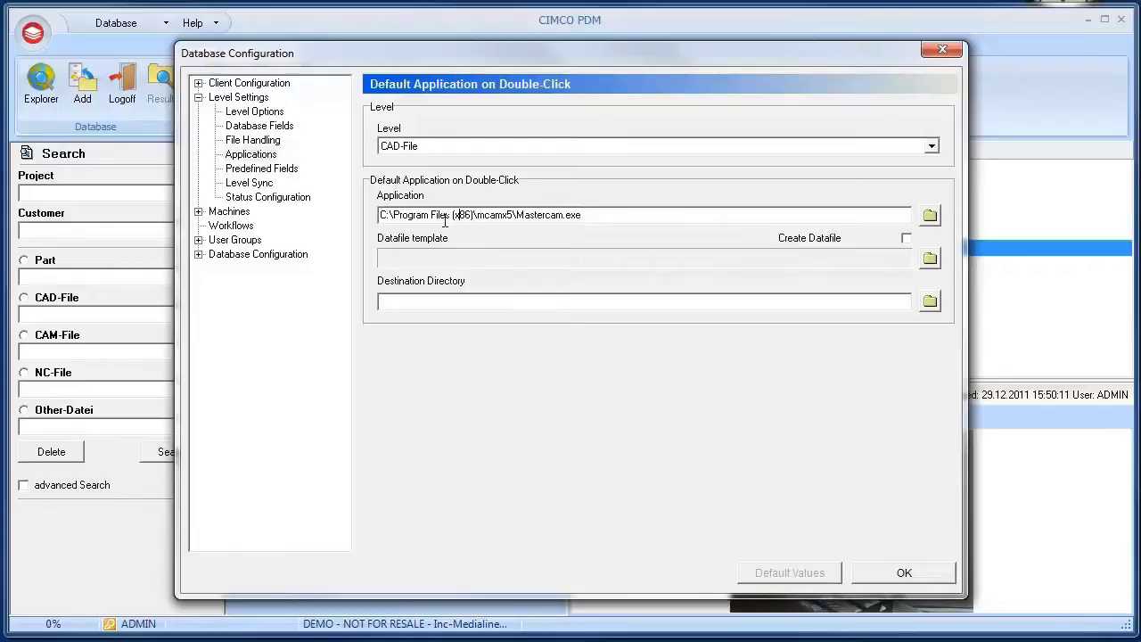
left_click(294, 171)
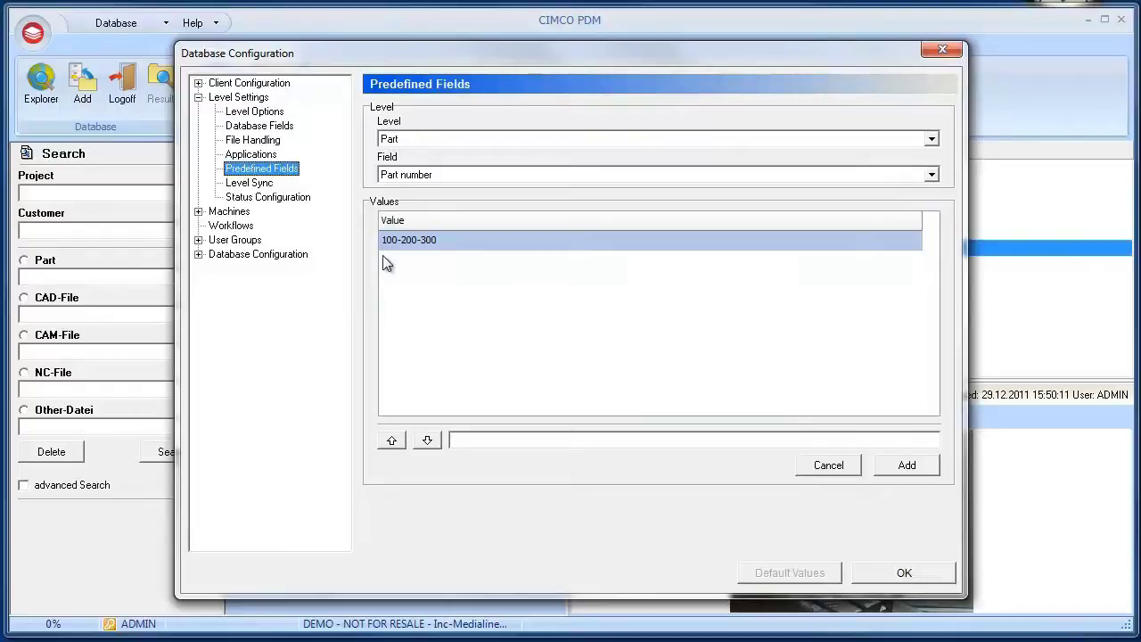
View the Level Sync settings, then the Machines directories for Default, Mazak and Okuma.
left_click(244, 187)
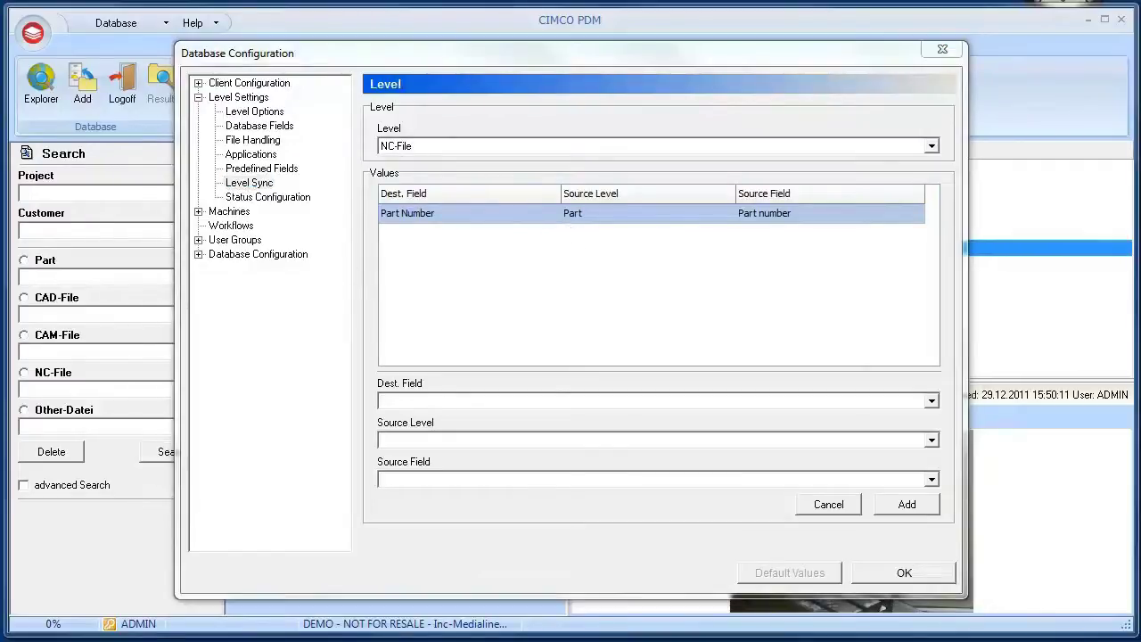
left_click(233, 212)
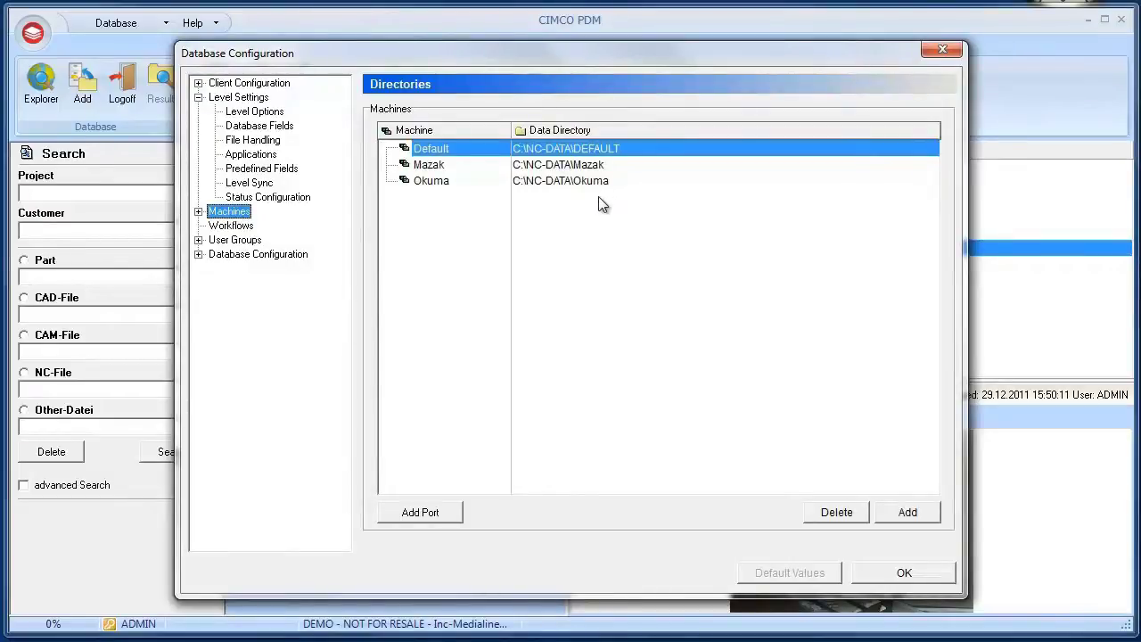
Expand Machines and check the real paths of the CAM and NC directories.
left_click(198, 212)
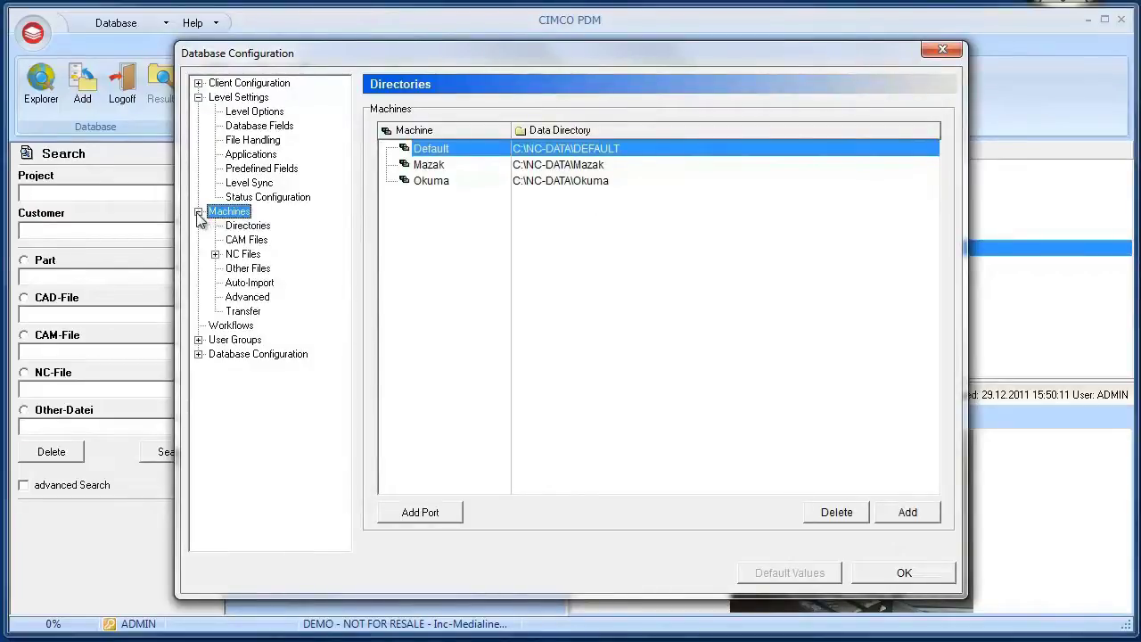
left_click(248, 228)
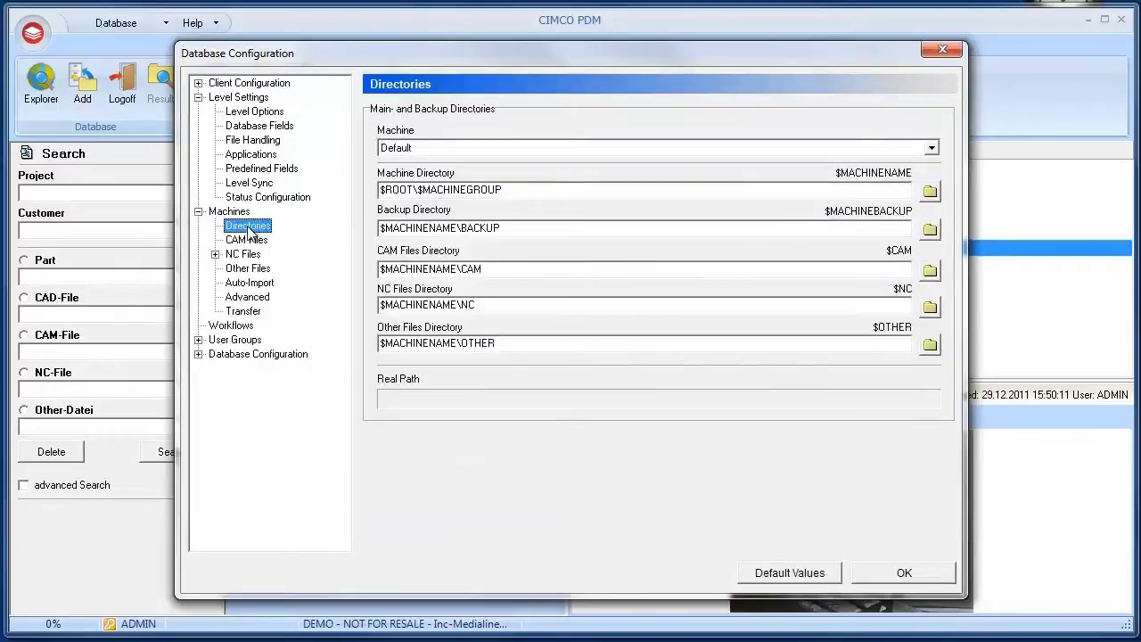
left_click(416, 267)
left_click(436, 303)
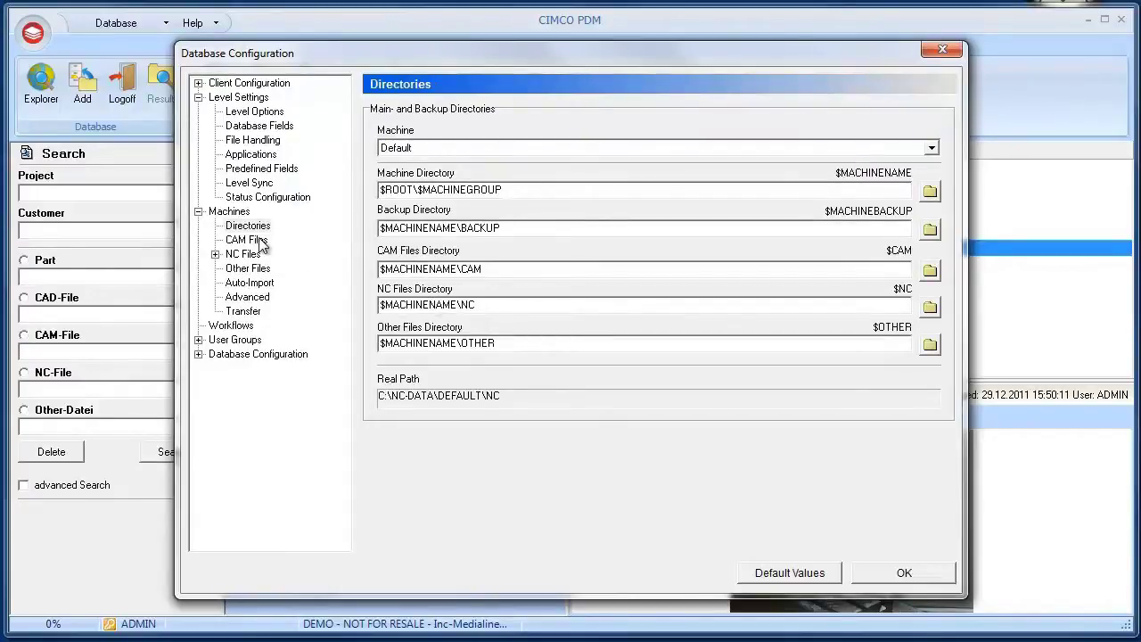
Check the CAM and NC file naming for the Default machine: prefix NC, 5 digits, extension nc.
left_click(261, 241)
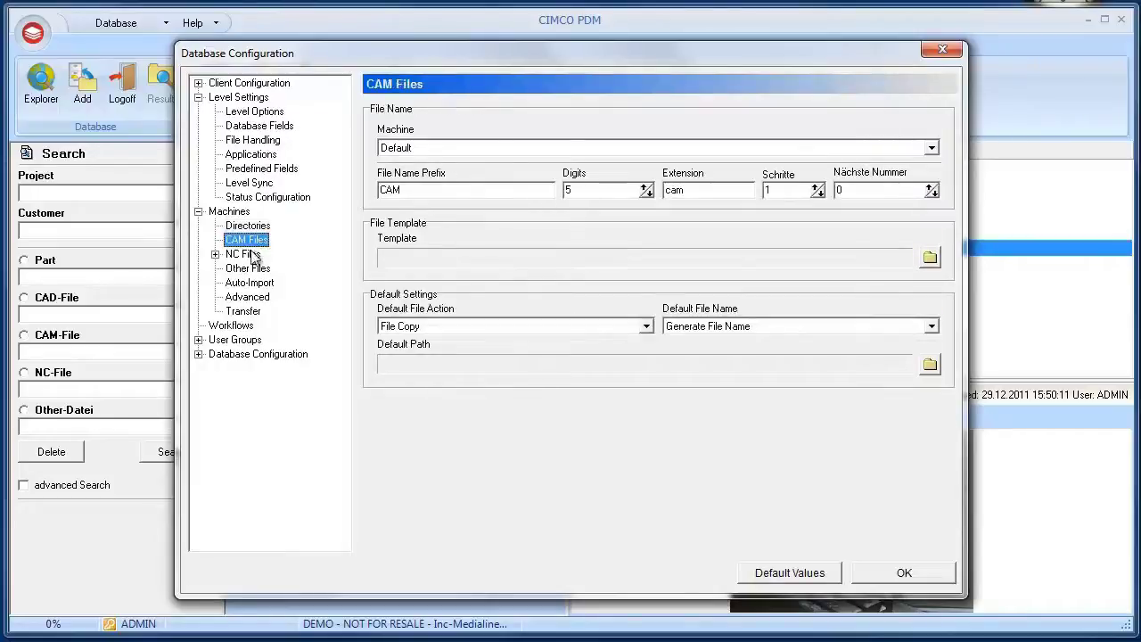
left_click(252, 256)
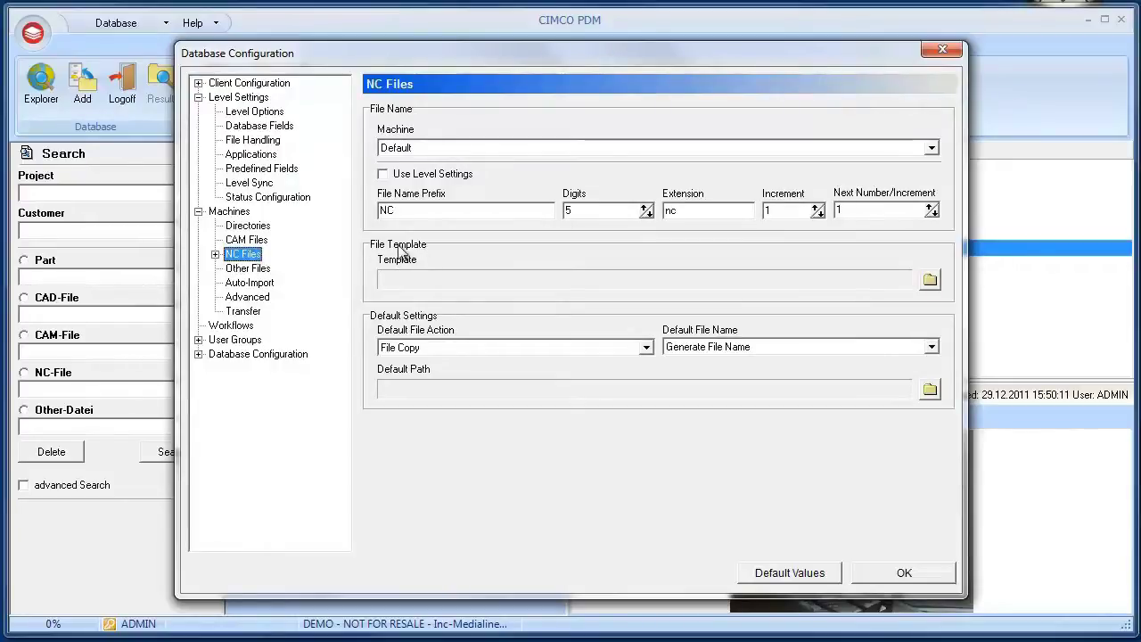
left_click(513, 150)
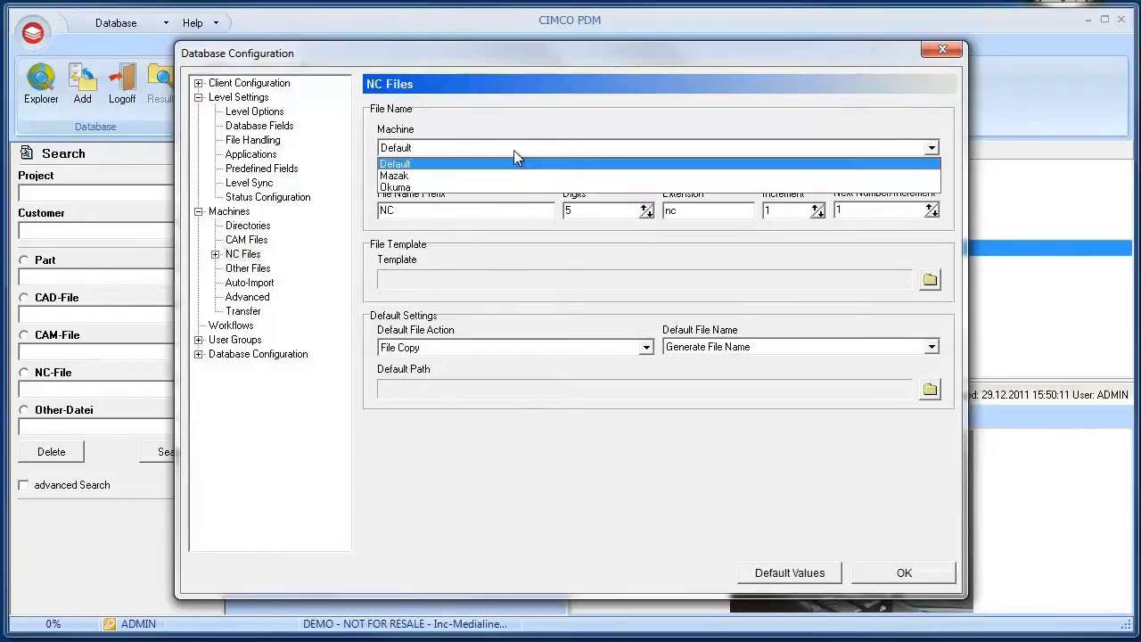
left_click(517, 157)
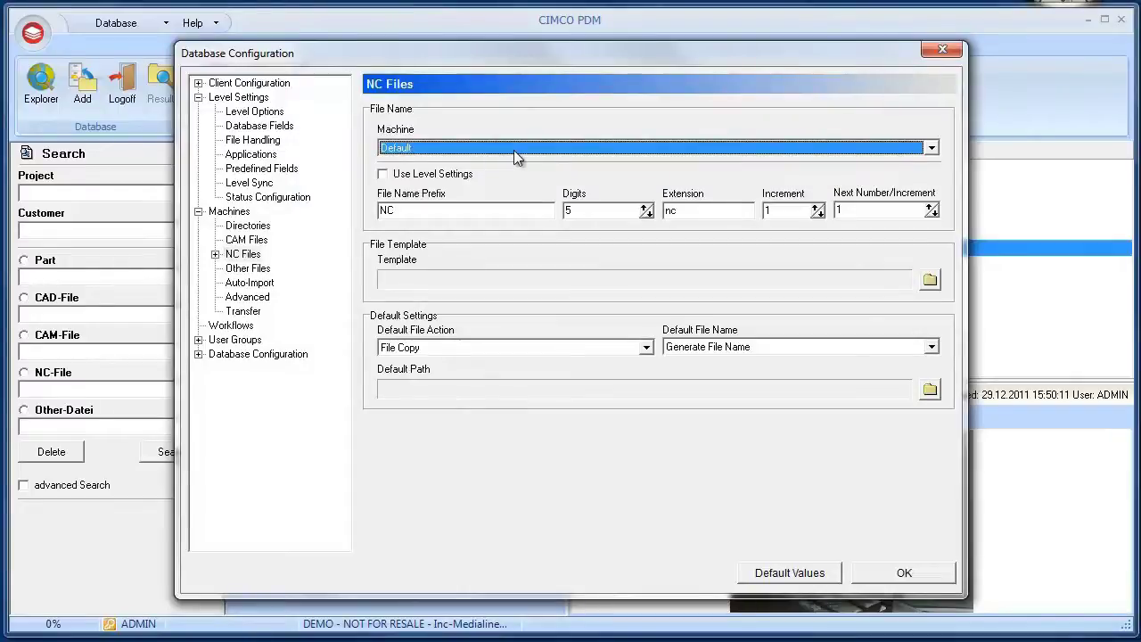
Review Level Options and the Auto-Import Start and End Triggers, then the User Groups list.
left_click(256, 112)
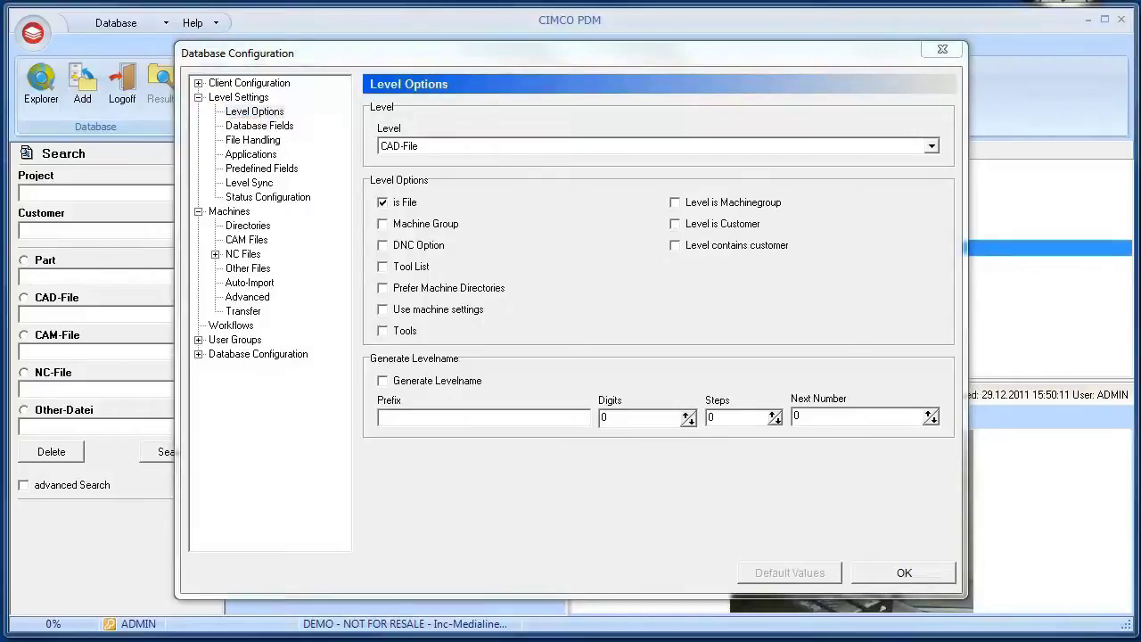
left_click(258, 290)
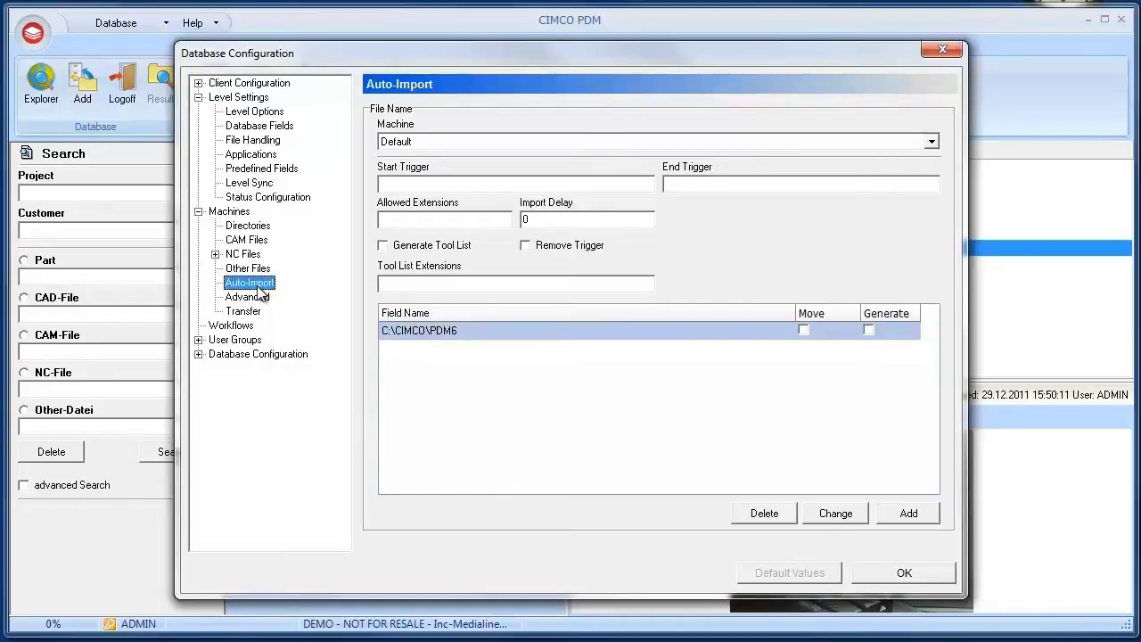
left_click(395, 184)
left_click(698, 189)
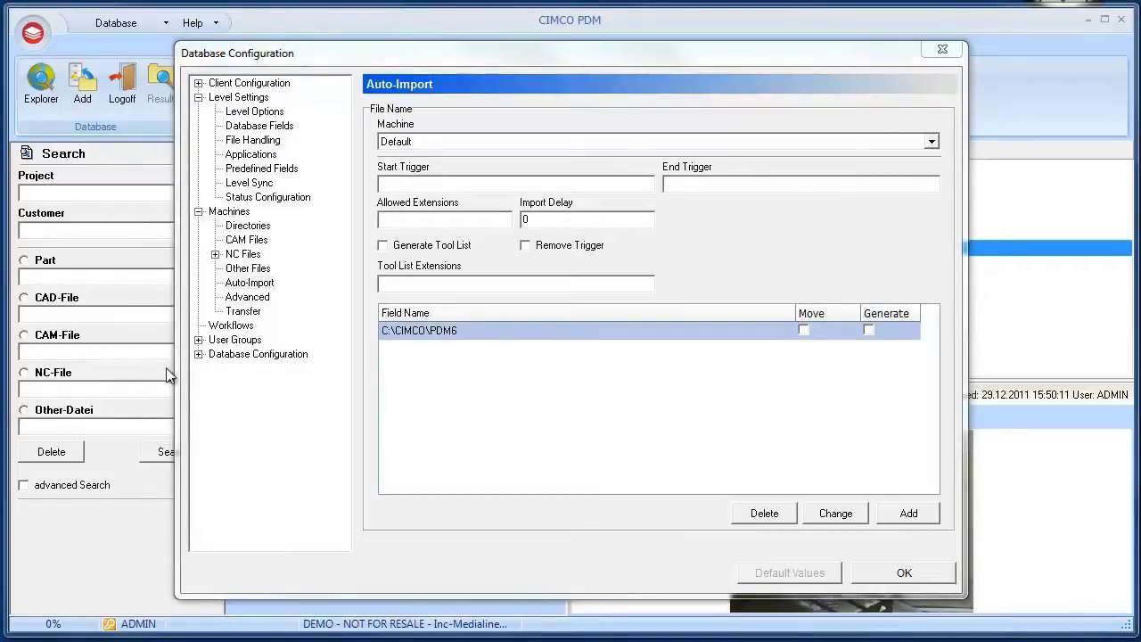
left_click(223, 343)
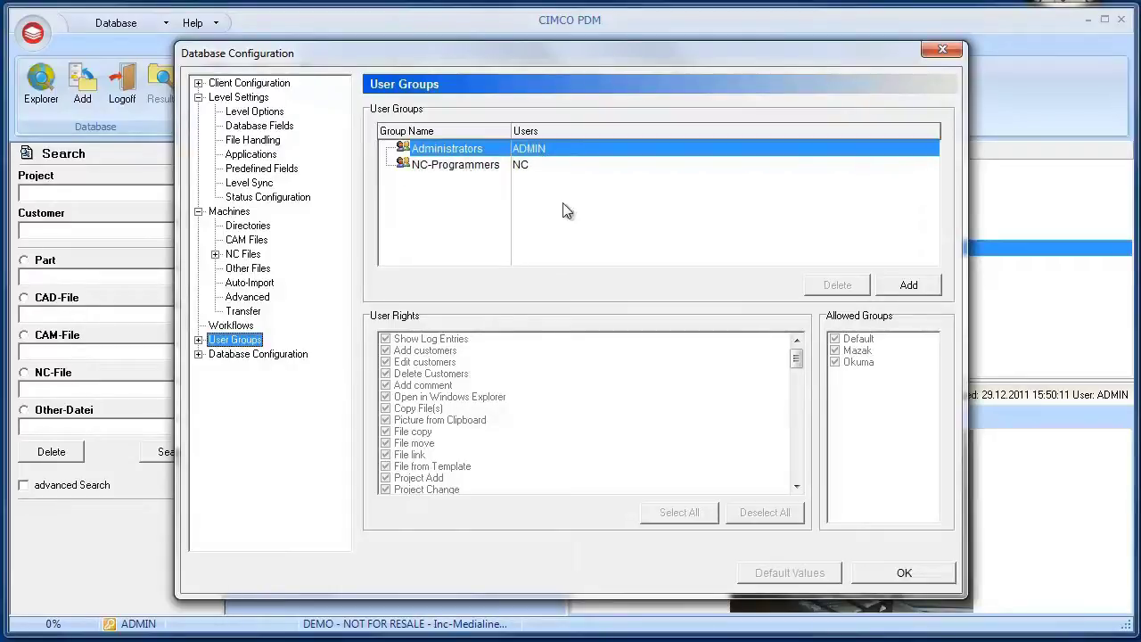
Check the NC-Programmers group's rights, then confirm user NC belongs to NC-Programmers.
left_click(553, 167)
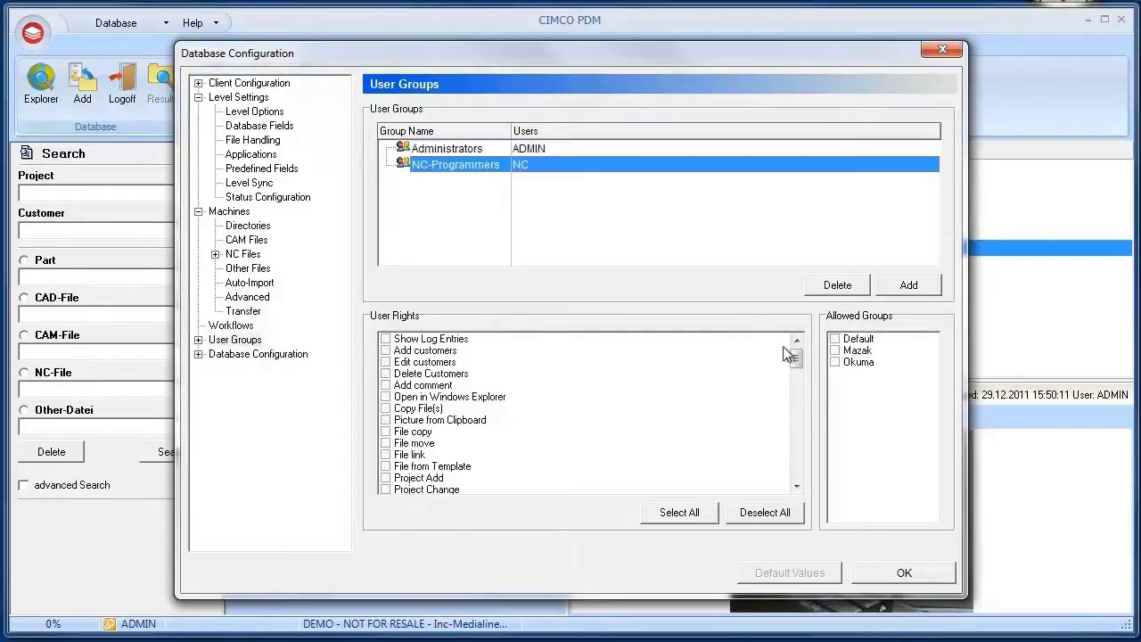
left_click_drag(797, 360, 796, 440)
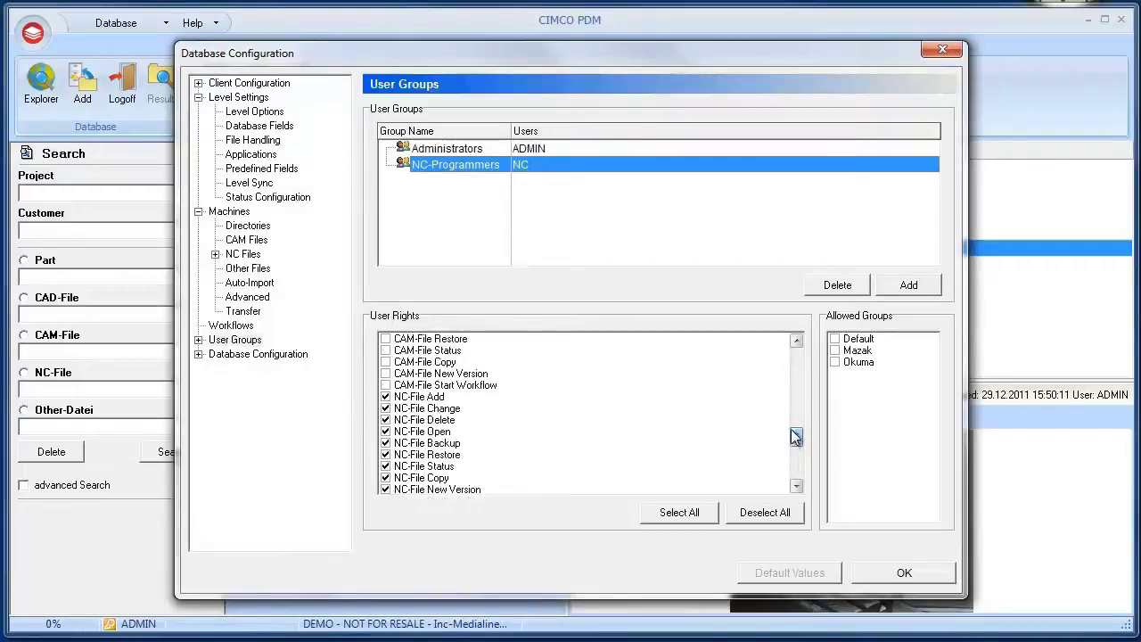
left_click(200, 340)
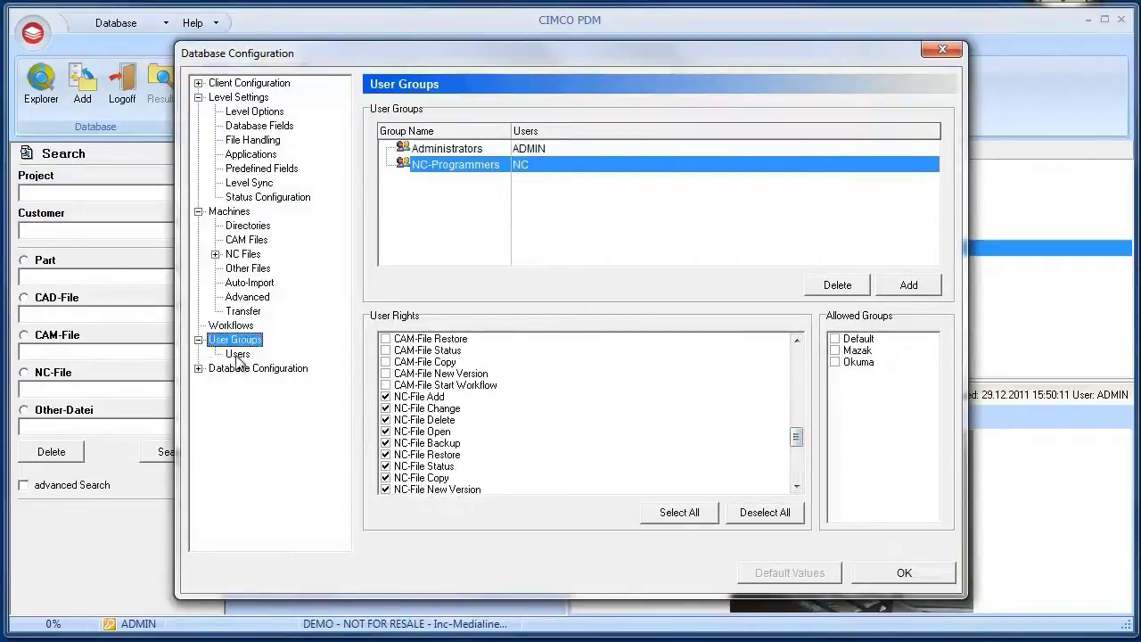
left_click(237, 354)
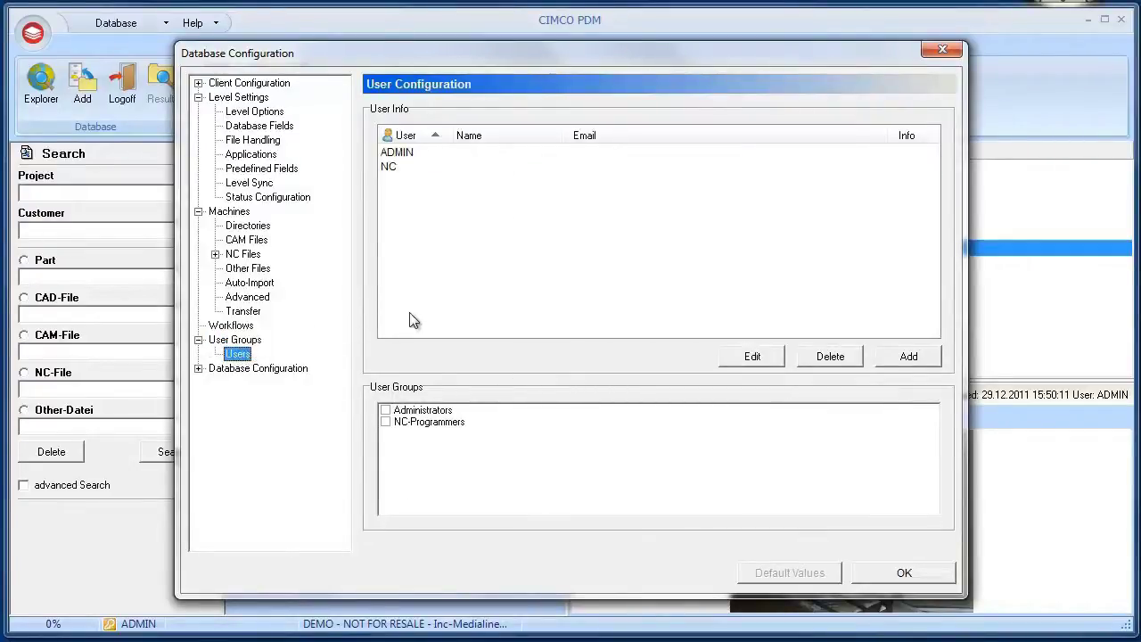
left_click(425, 169)
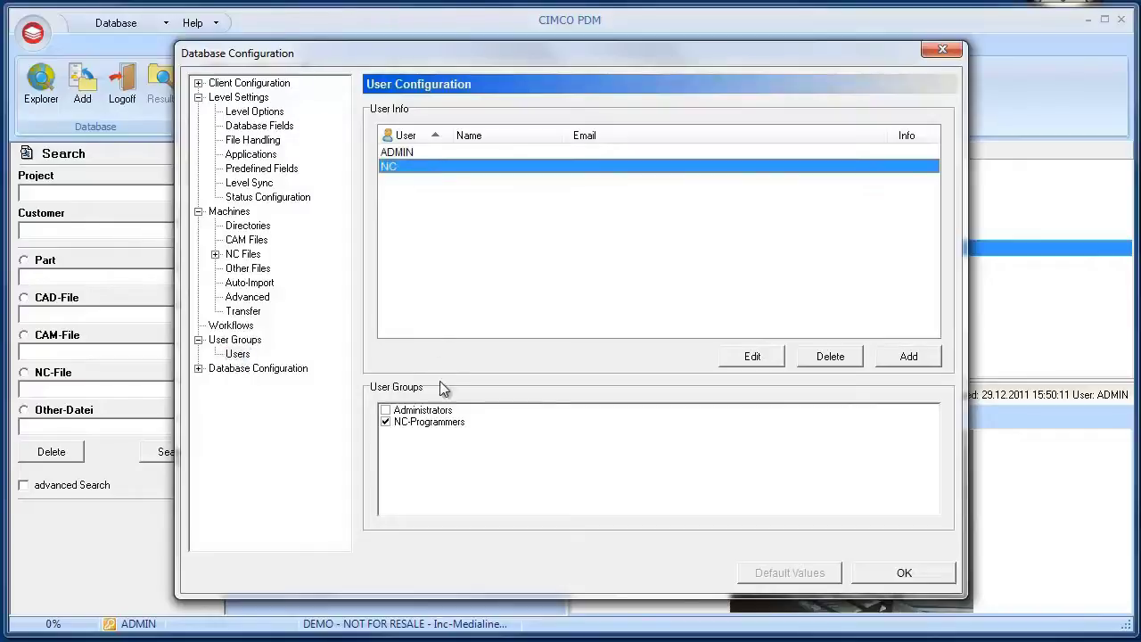